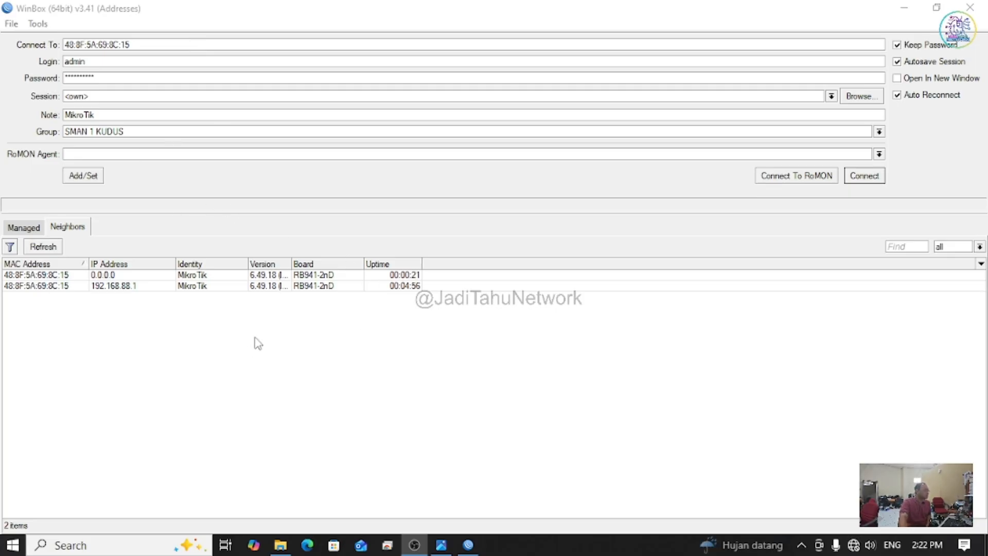
# Step: Refresh the neighbour list and pick the hAP lite router's MAC-address entry
pyautogui.click(350, 278)
pyautogui.click(338, 287)
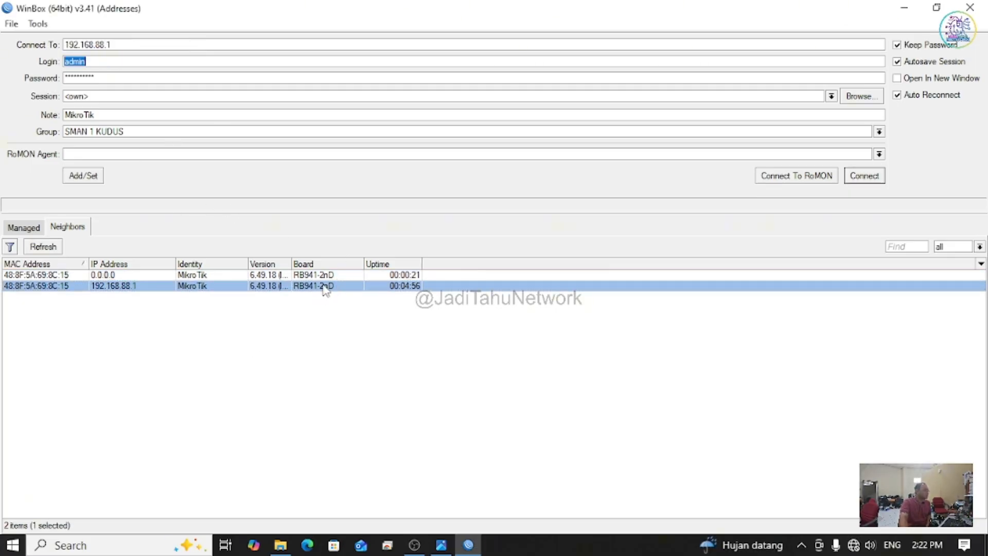
pyautogui.click(323, 275)
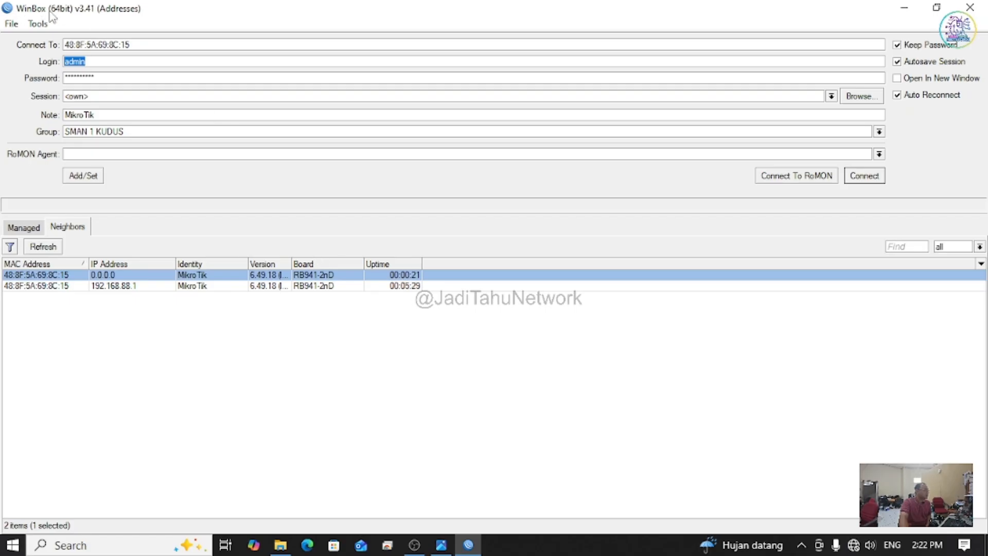
pyautogui.click(44, 248)
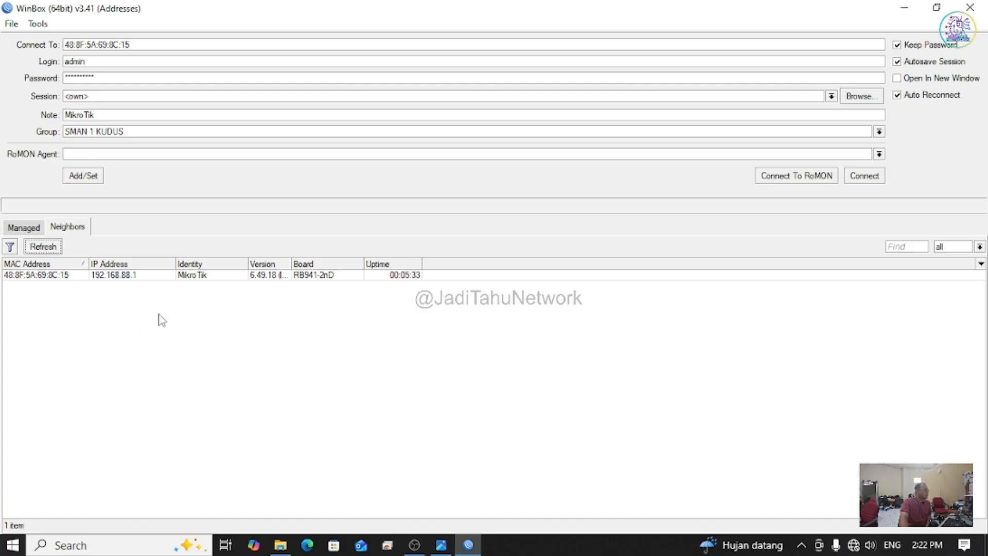
pyautogui.click(124, 277)
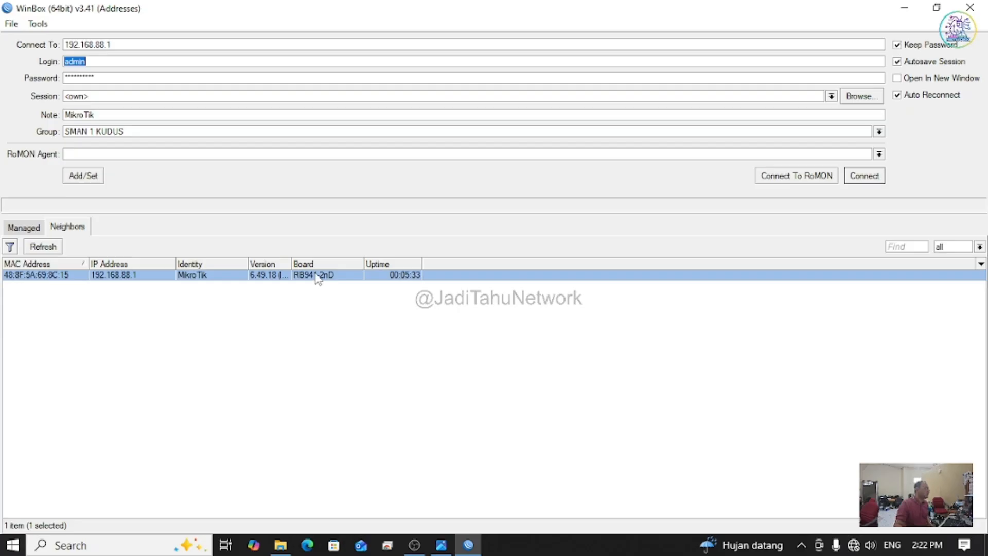
pyautogui.moveTo(291, 264); pyautogui.dragTo(343, 264)
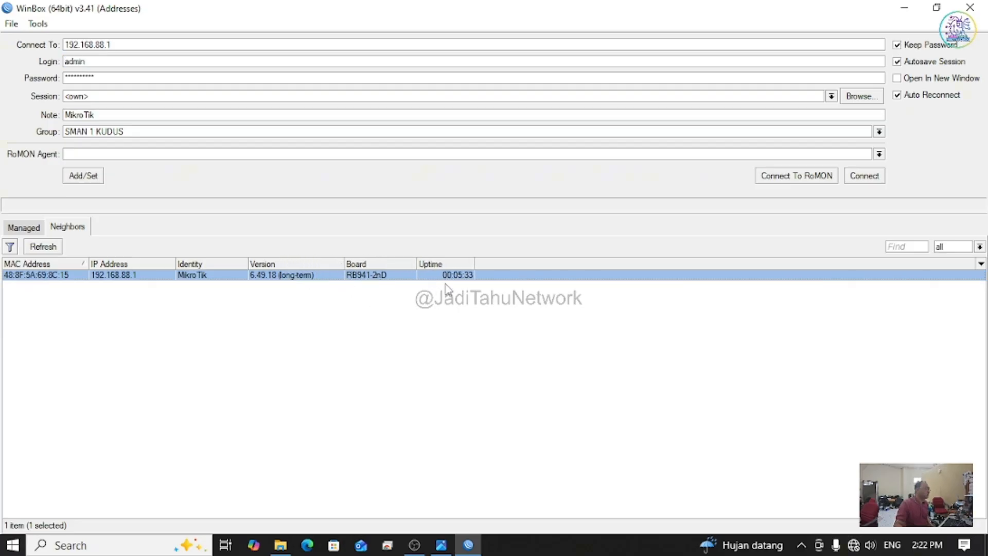
# Step: Connect to the router's MAC address as admin with a blank password
pyautogui.click(120, 305)
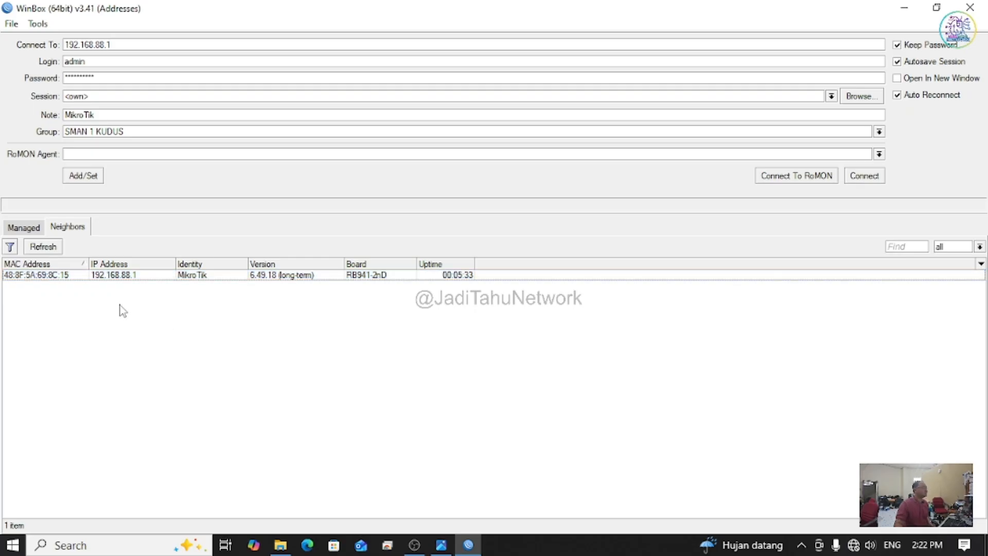
pyautogui.click(134, 278)
pyautogui.click(65, 276)
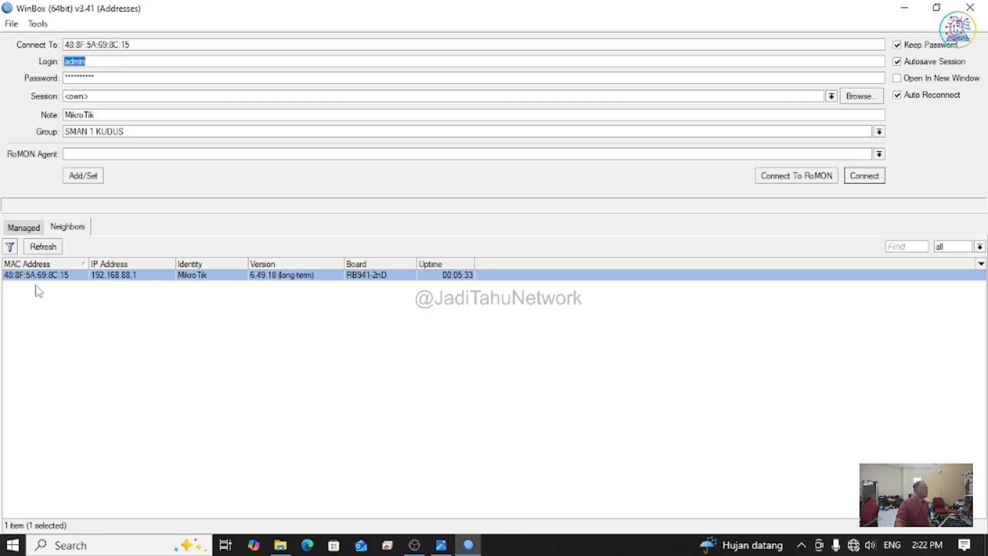
pyautogui.doubleClick(106, 77)
pyautogui.press('BackSpace')
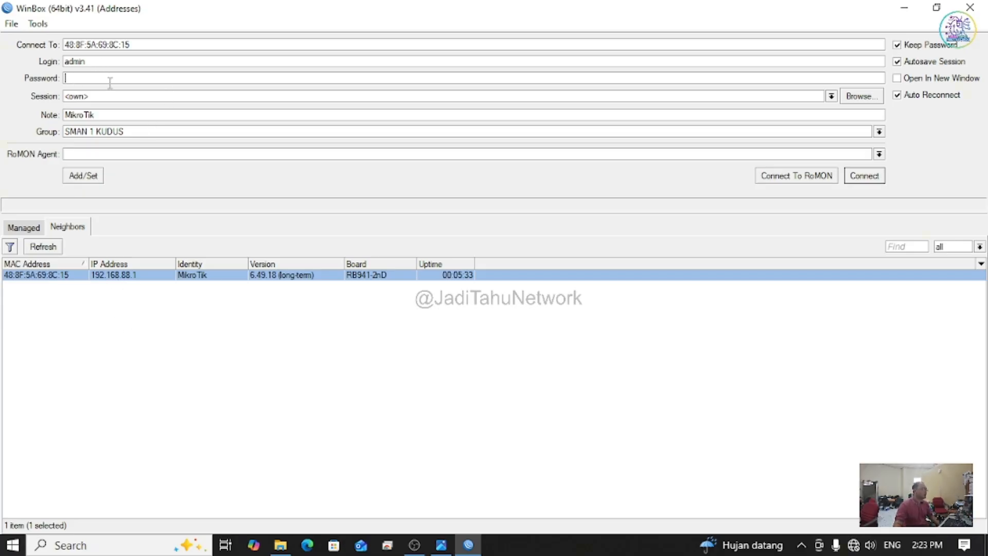
pyautogui.click(858, 175)
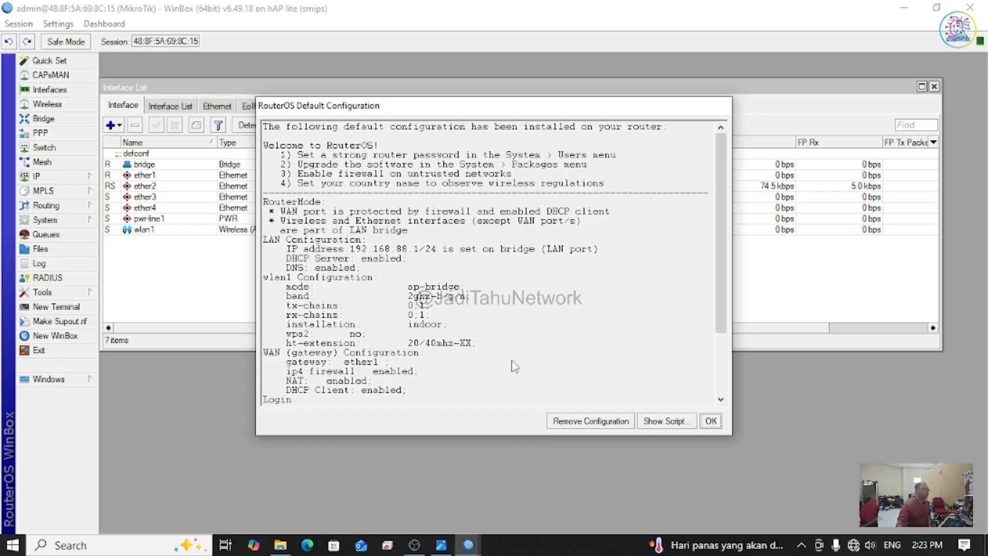
# Step: Dismiss the RouterOS Default Configuration notice
pyautogui.press('Return')
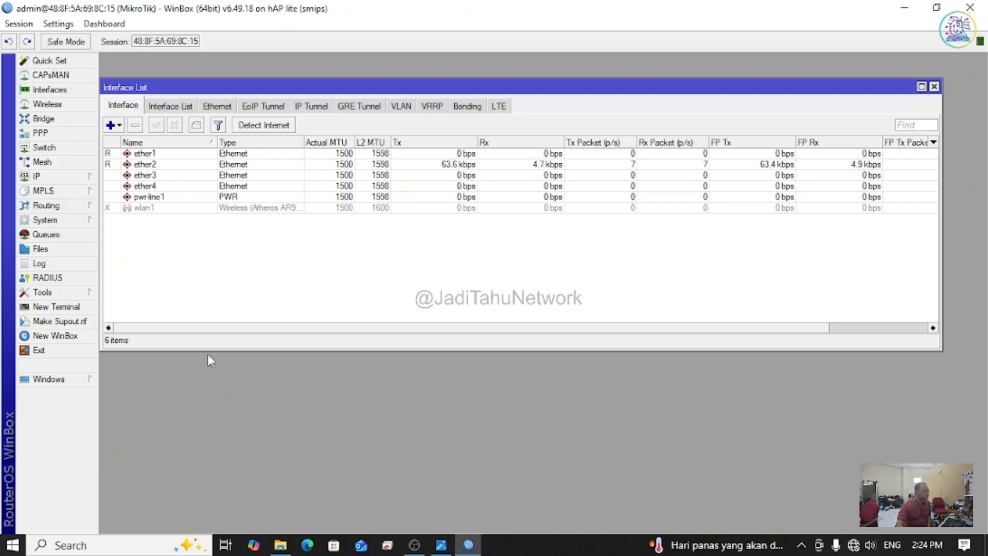
# Step: Rename interface ether1 to ether1-WAN
pyautogui.click(147, 164)
pyautogui.click(148, 157)
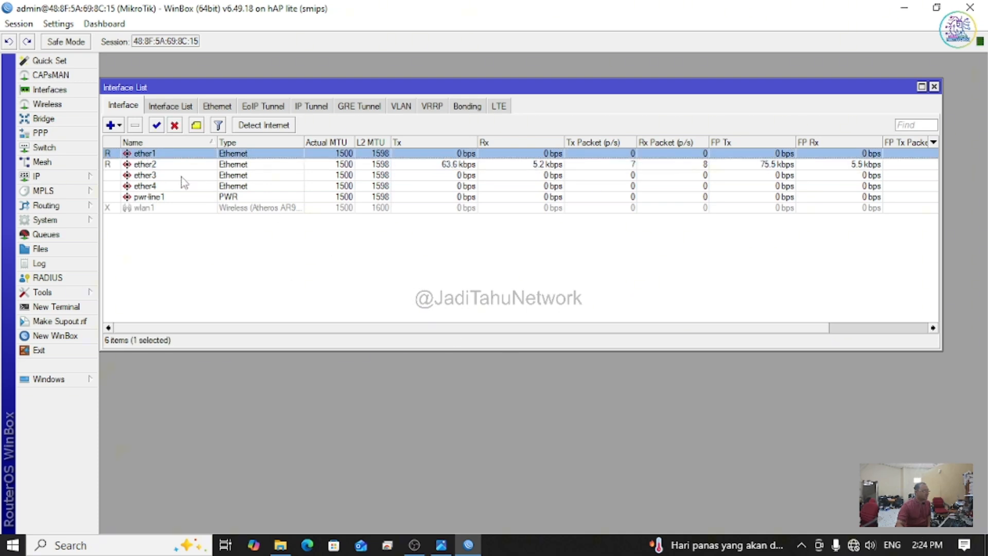
pyautogui.doubleClick(148, 154)
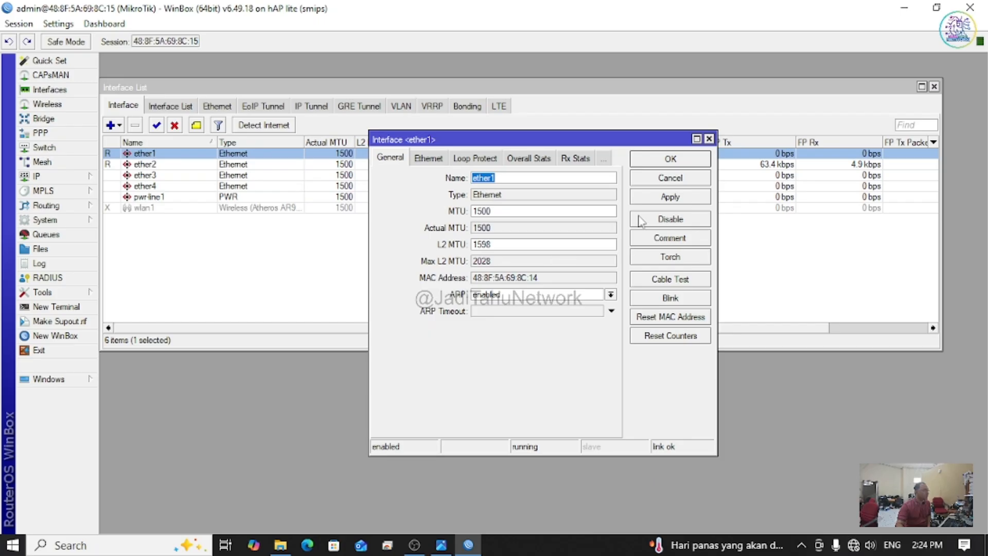
pyautogui.click(528, 177)
pyautogui.write('-')
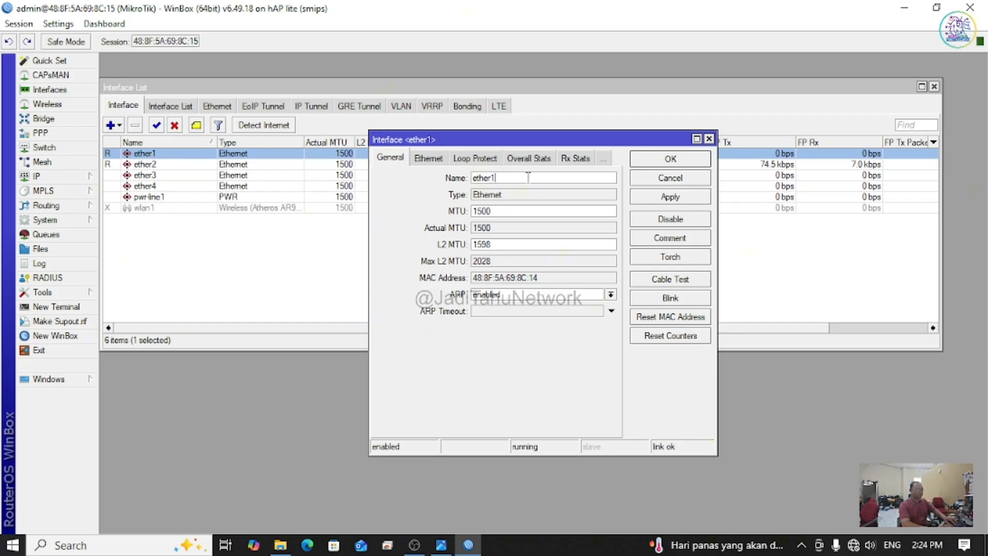
pyautogui.write('WAN')
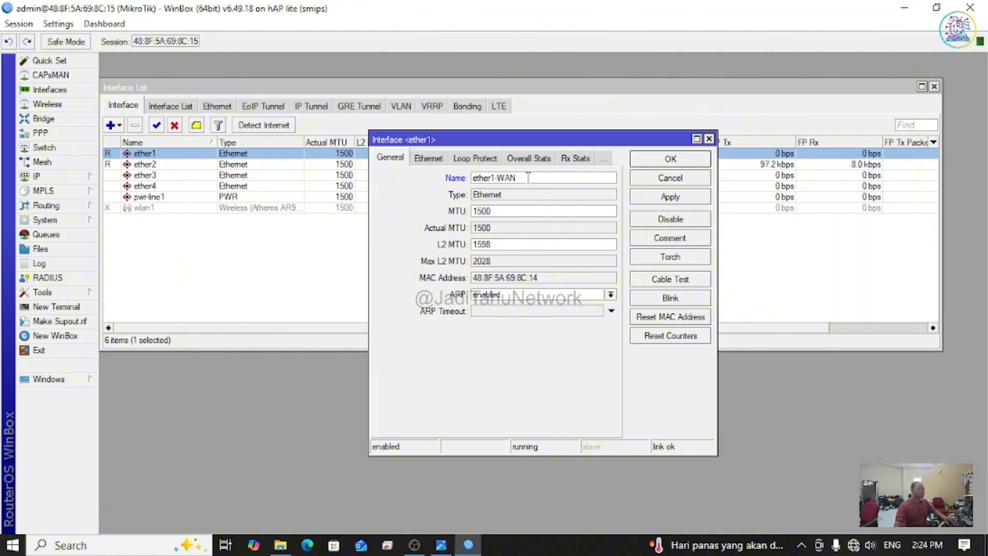
pyautogui.click(668, 160)
# Step: Rename interface ether2 to ether2-Server remote
pyautogui.doubleClick(145, 165)
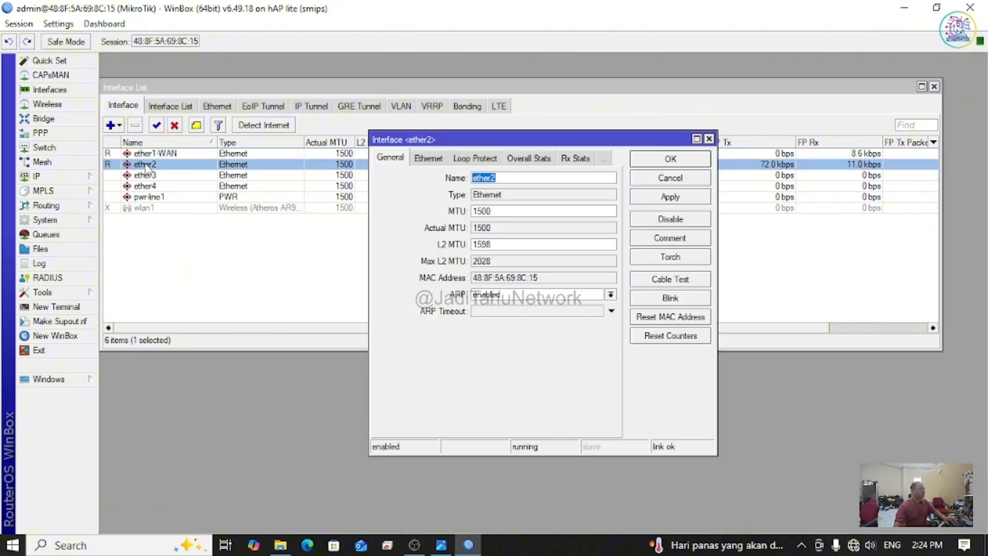
pyautogui.click(511, 178)
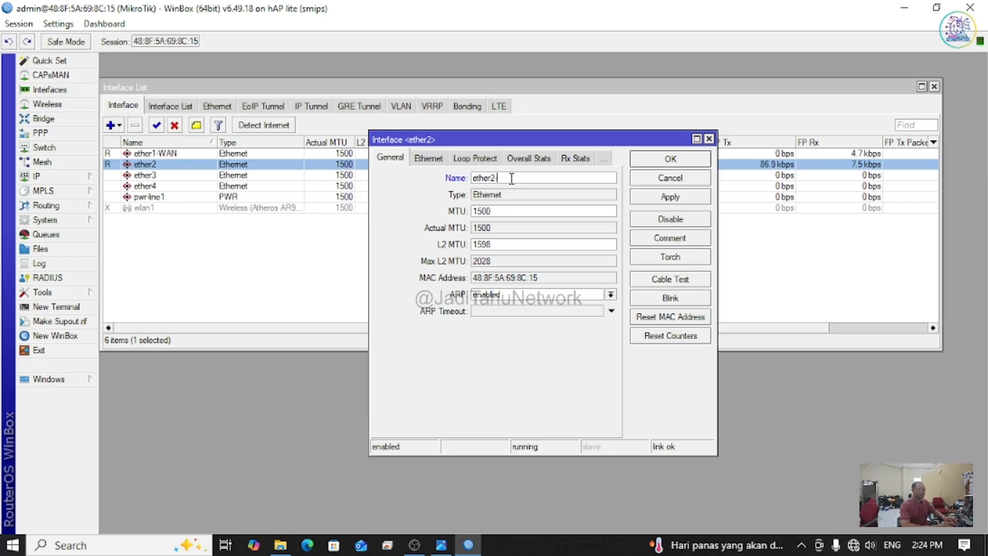
pyautogui.write('-W')
pyautogui.press('BackSpace')
pyautogui.write('Server')
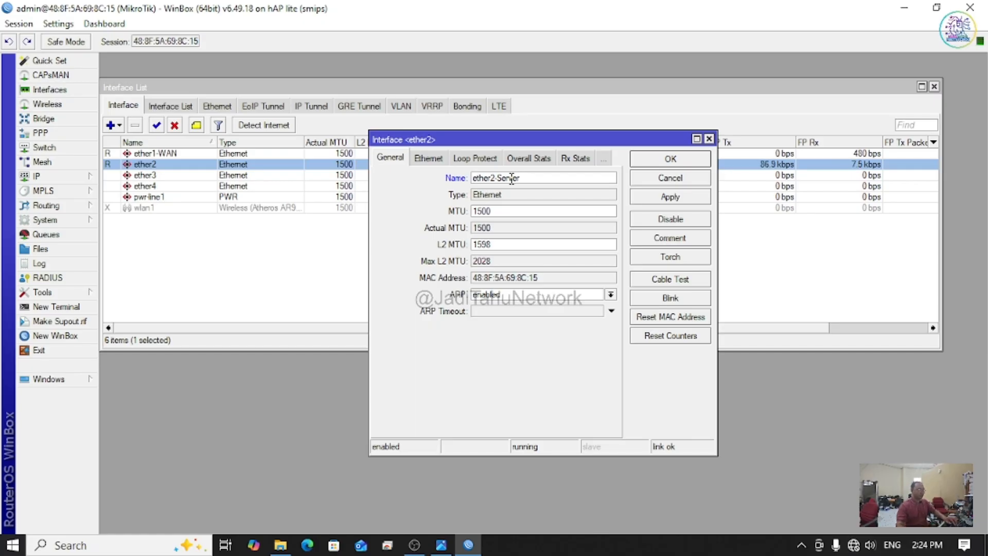
pyautogui.write(' remote')
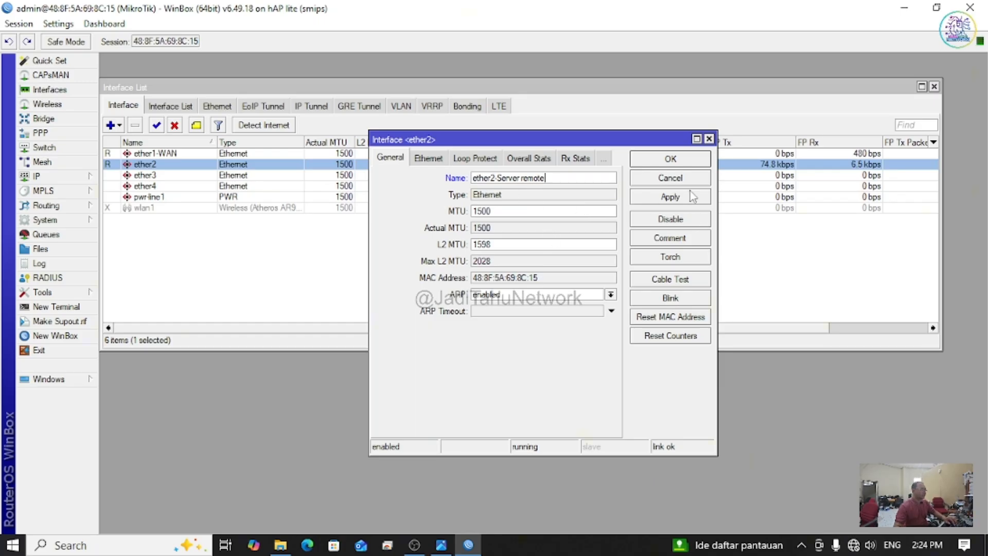
pyautogui.click(686, 163)
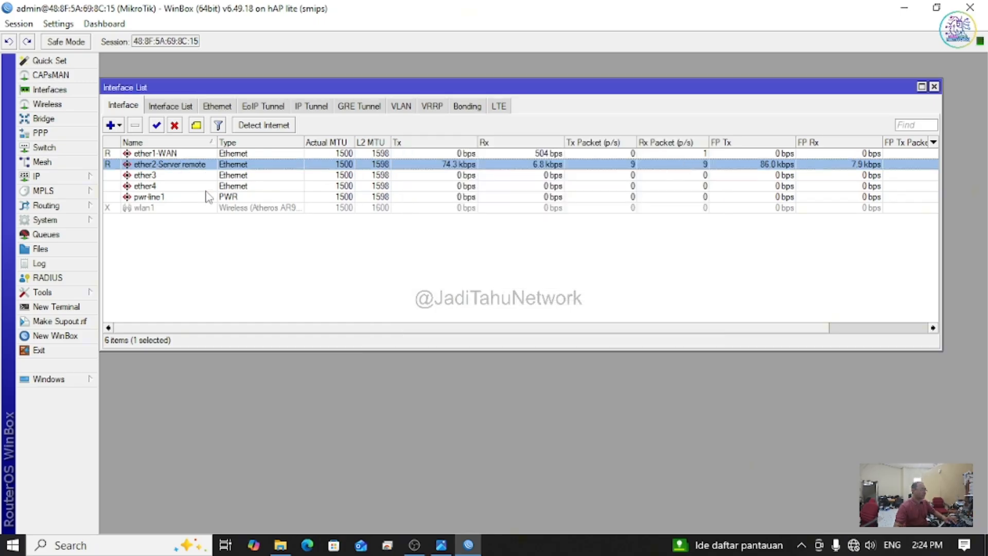
# Step: Start a new IP address entry assigned to ether2-Server remote
pyautogui.click(53, 178)
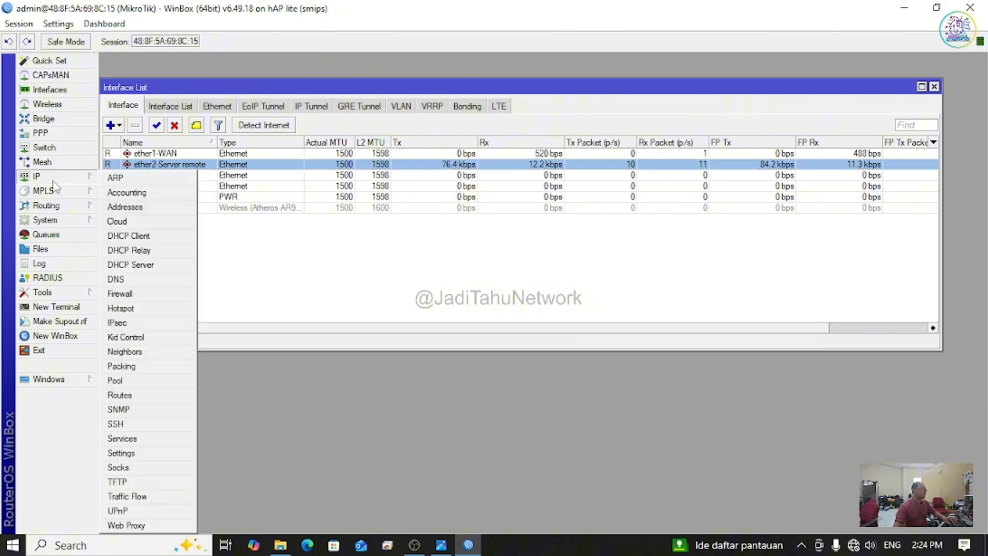
pyautogui.click(152, 208)
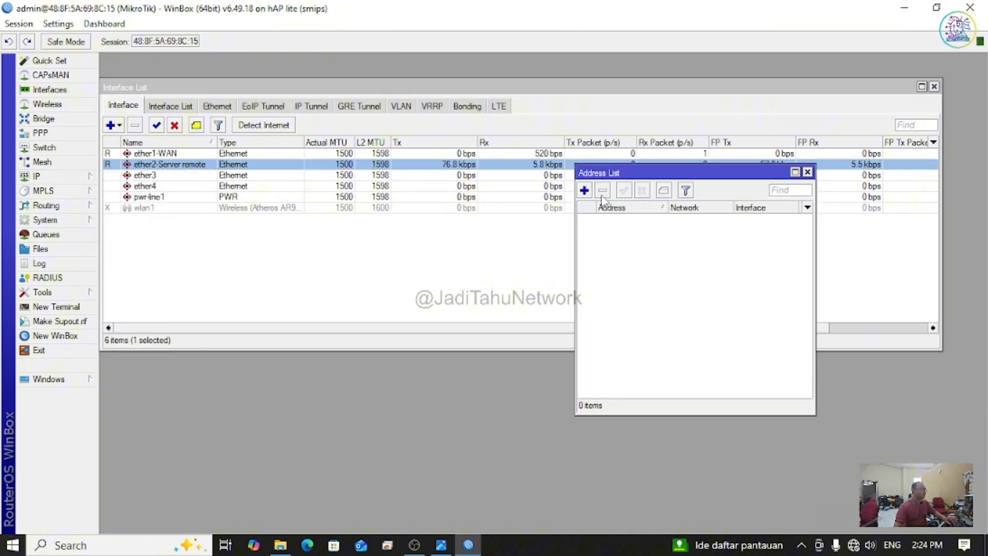
pyautogui.click(584, 190)
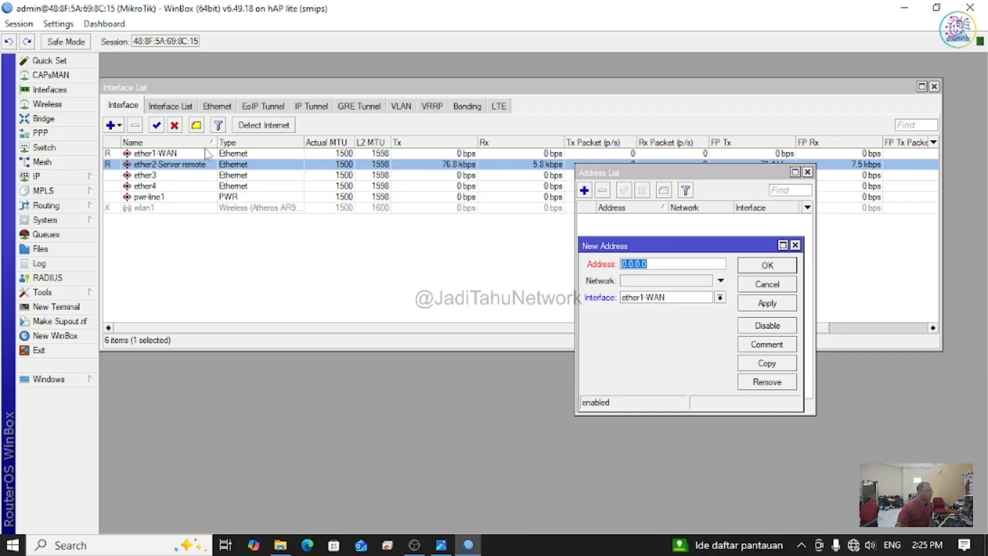
pyautogui.click(720, 299)
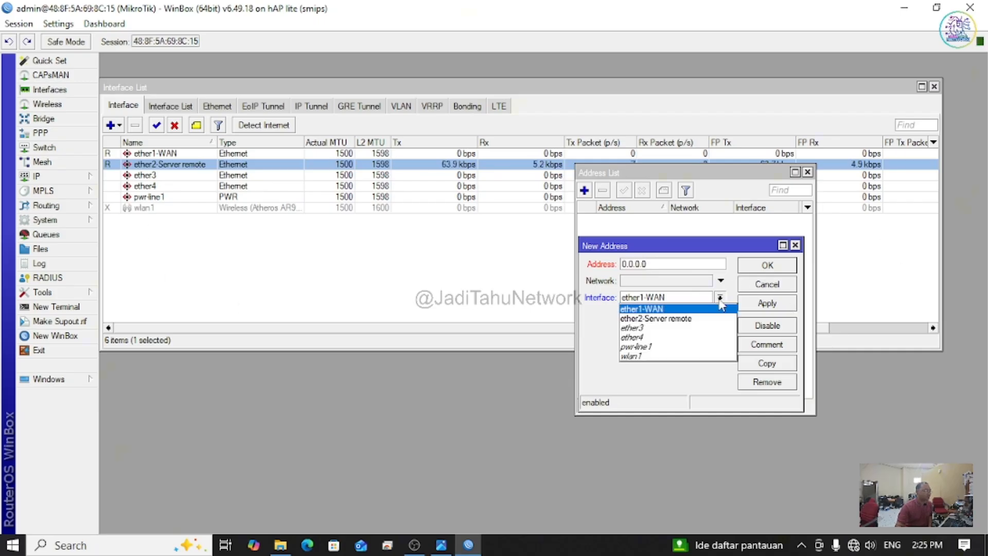
pyautogui.click(650, 320)
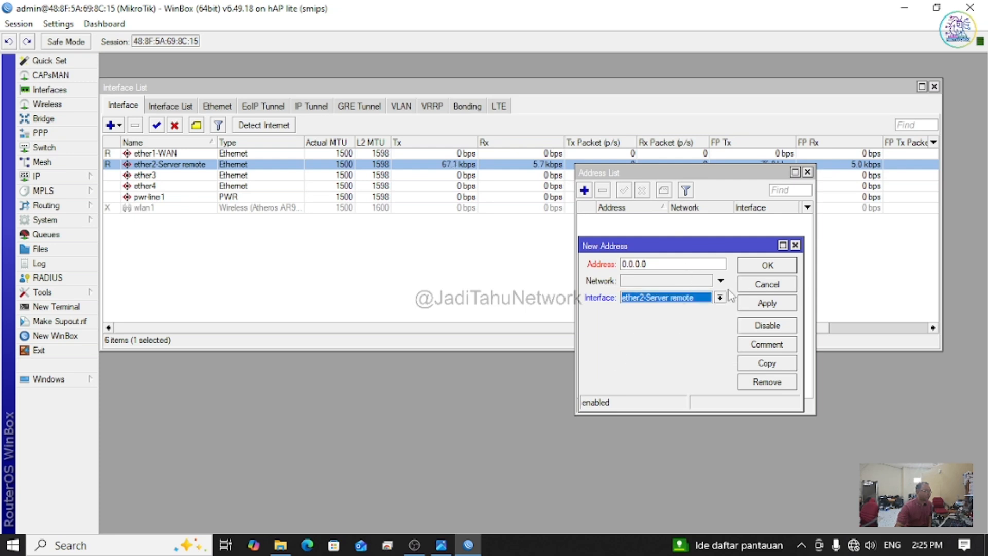
# Step: Set the address to 192.168.30.254/24, apply it and close the address list
pyautogui.click(666, 264)
pyautogui.moveTo(666, 264); pyautogui.dragTo(589, 277)
pyautogui.write('19')
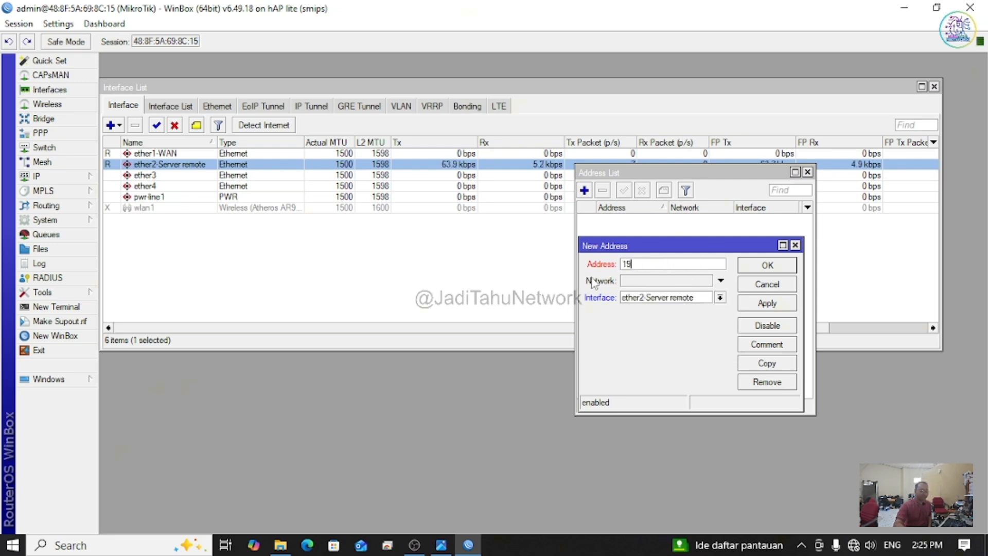
pyautogui.write('9')
pyautogui.press('BackSpace')
pyautogui.write('2')
pyautogui.press('BackSpace')
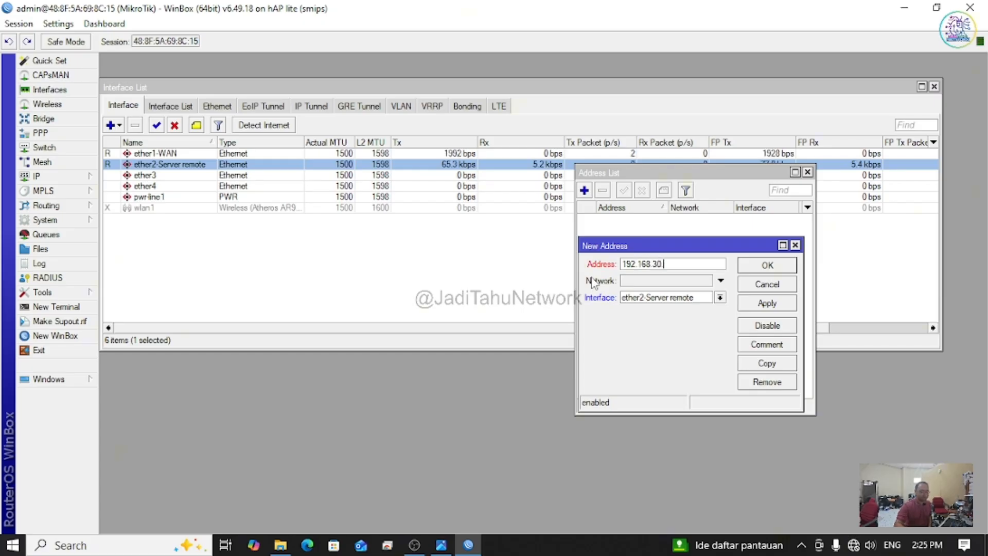
pyautogui.write('.254/24')
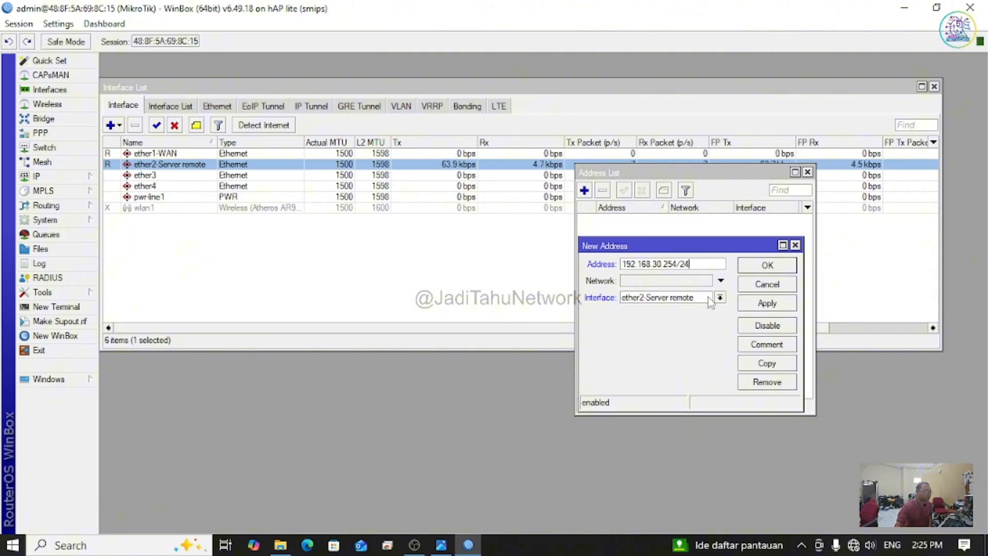
pyautogui.click(767, 304)
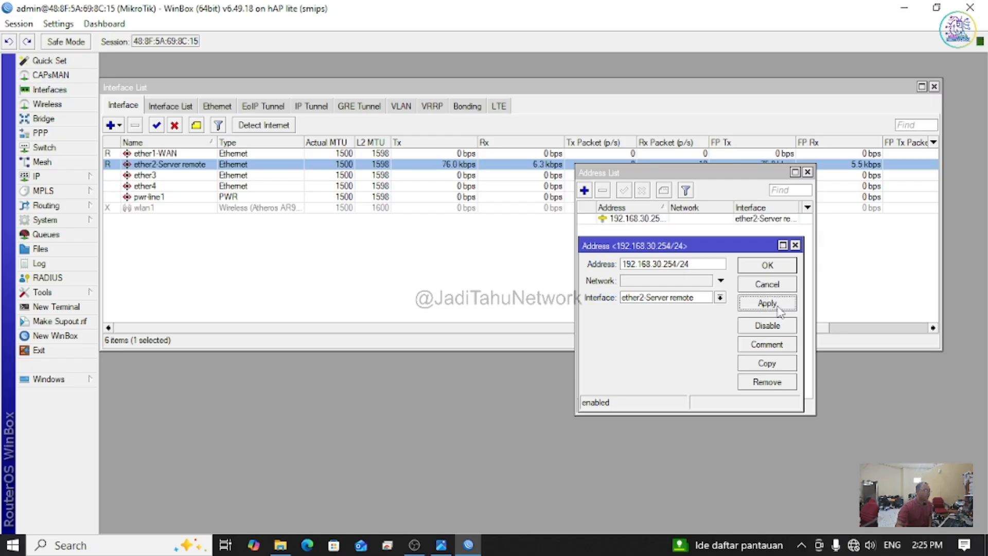
pyautogui.click(778, 269)
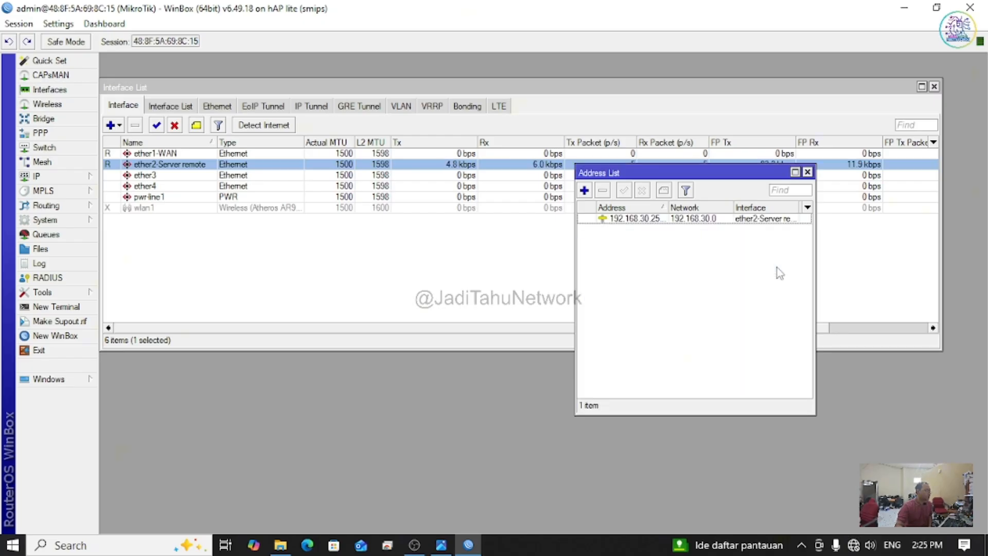
pyautogui.click(806, 173)
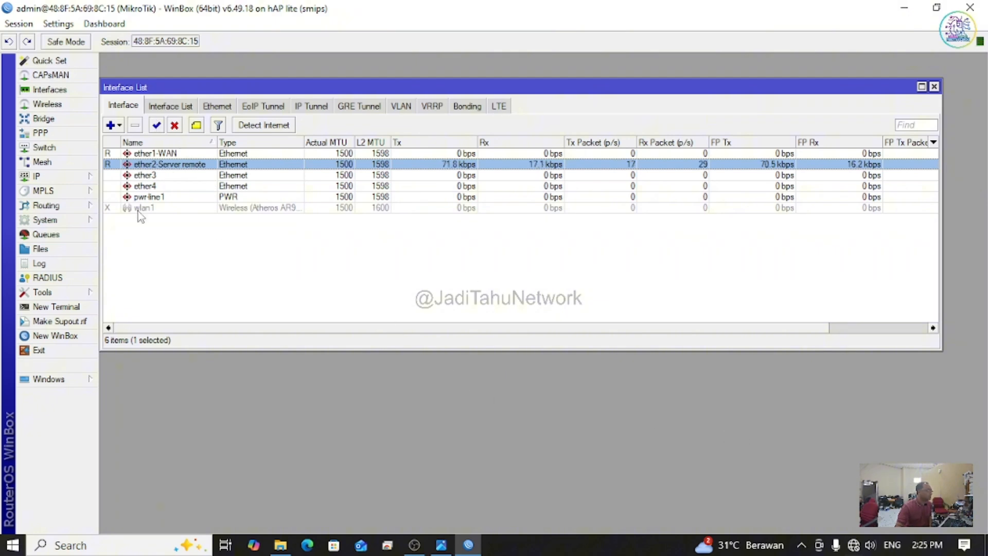
# Step: Close the router session, relaunch WinBox and target neighbour address 192.168.30.254
pyautogui.click(39, 351)
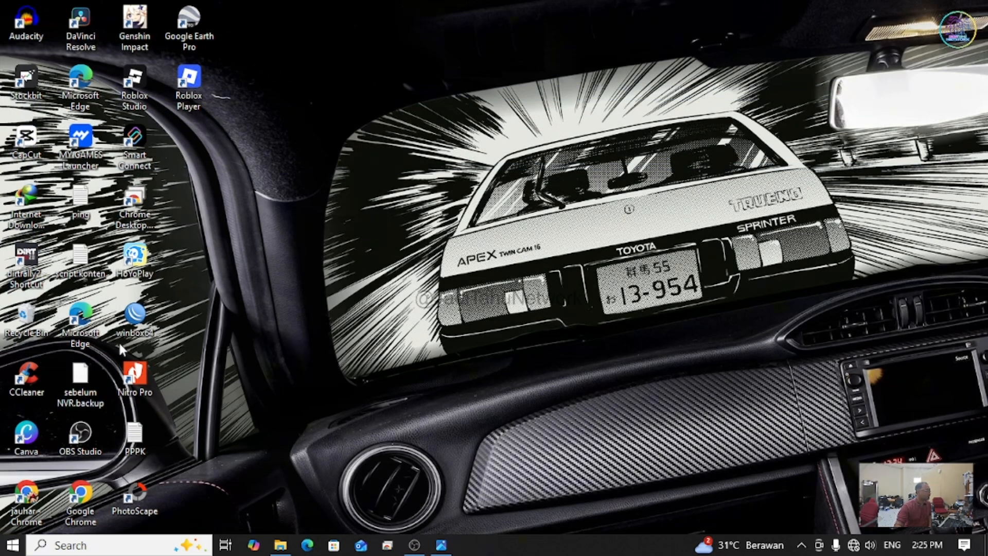
pyautogui.doubleClick(131, 324)
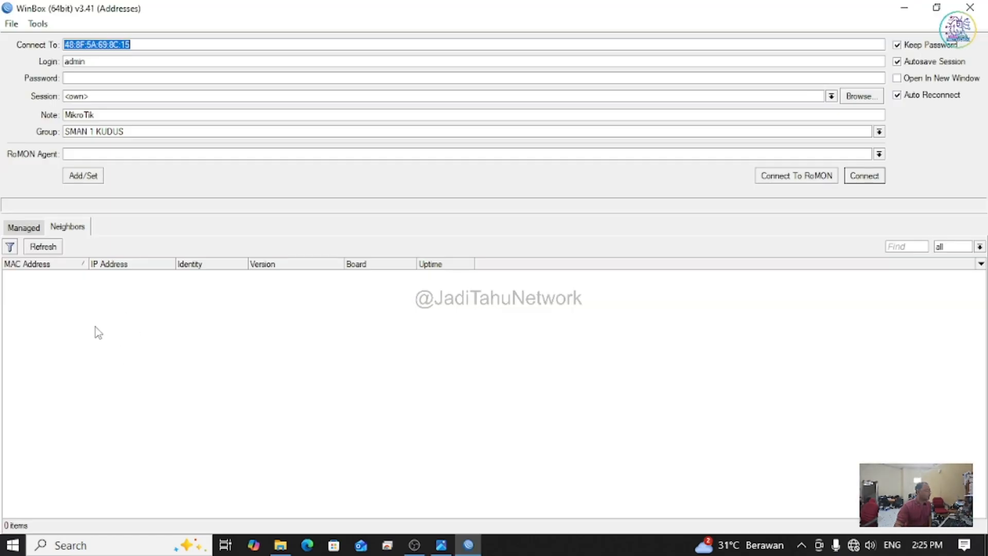
pyautogui.click(136, 276)
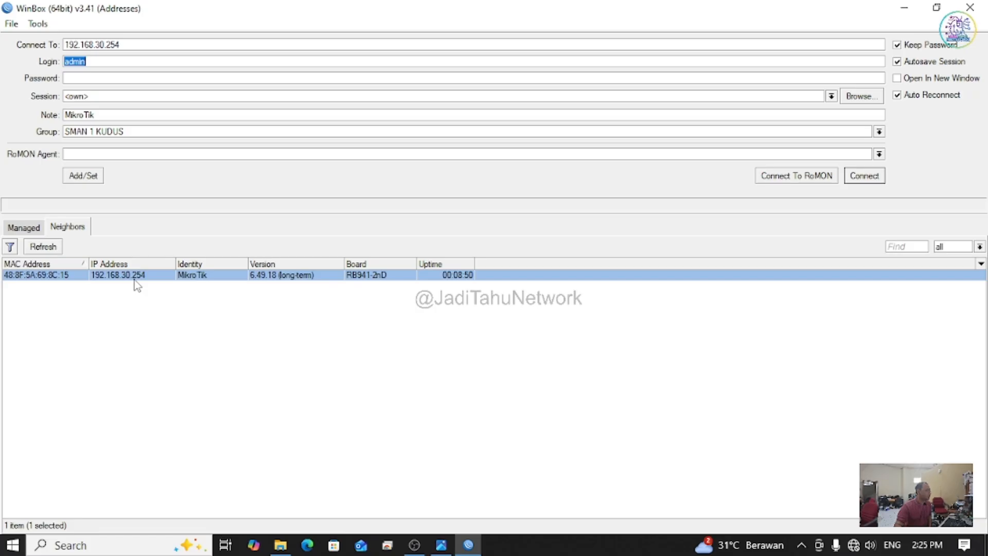
pyautogui.rightClick(855, 546)
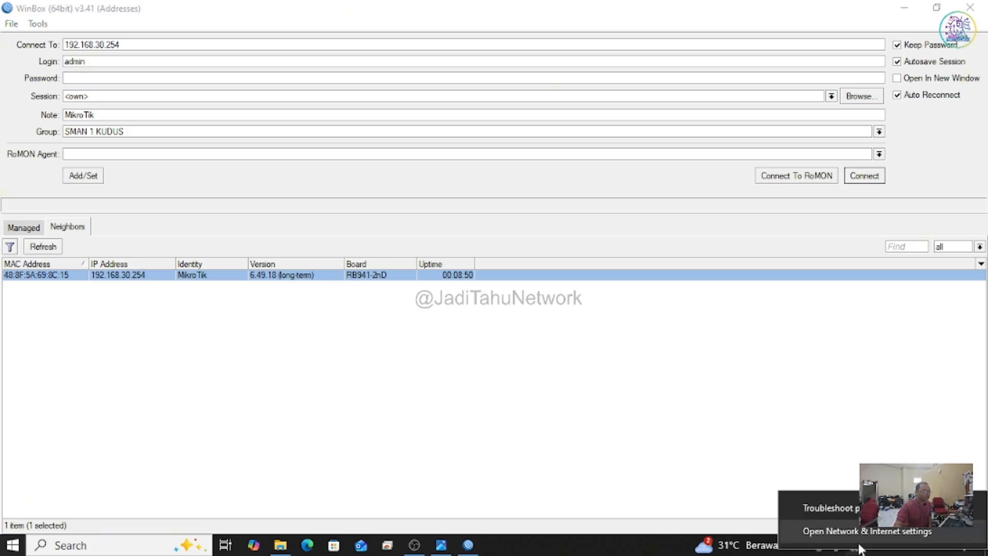
# Step: Open Network & Internet settings and go to the network adapter list
pyautogui.click(864, 531)
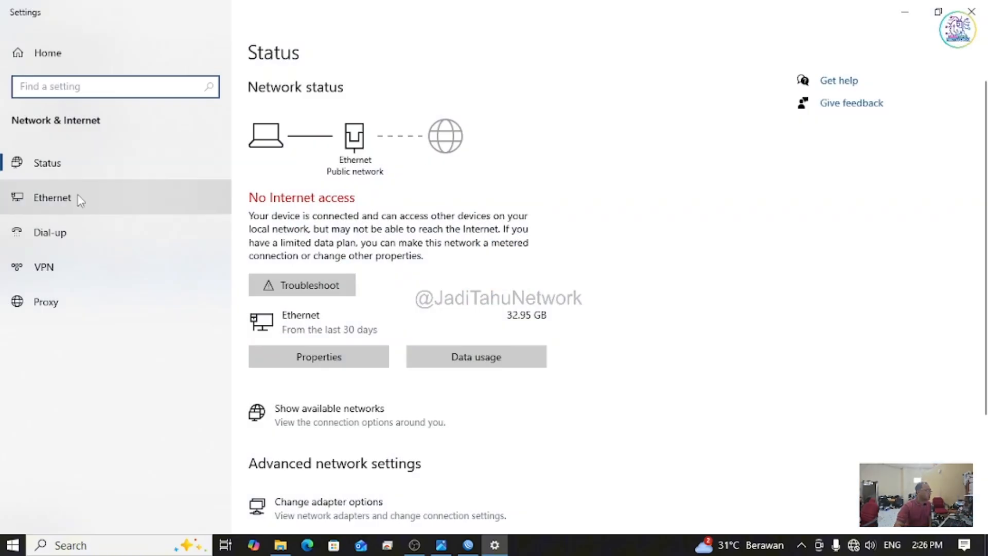
pyautogui.click(441, 546)
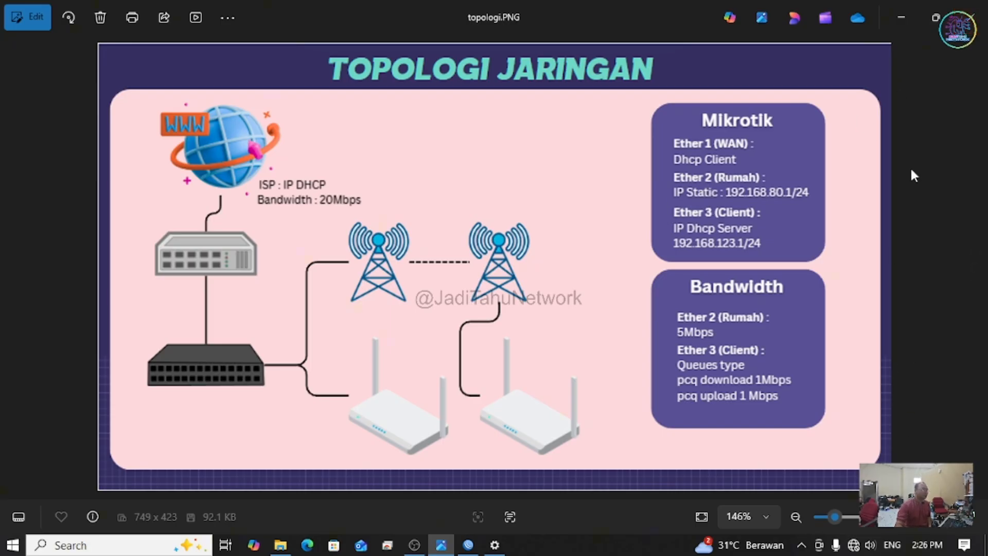
pyautogui.click(900, 19)
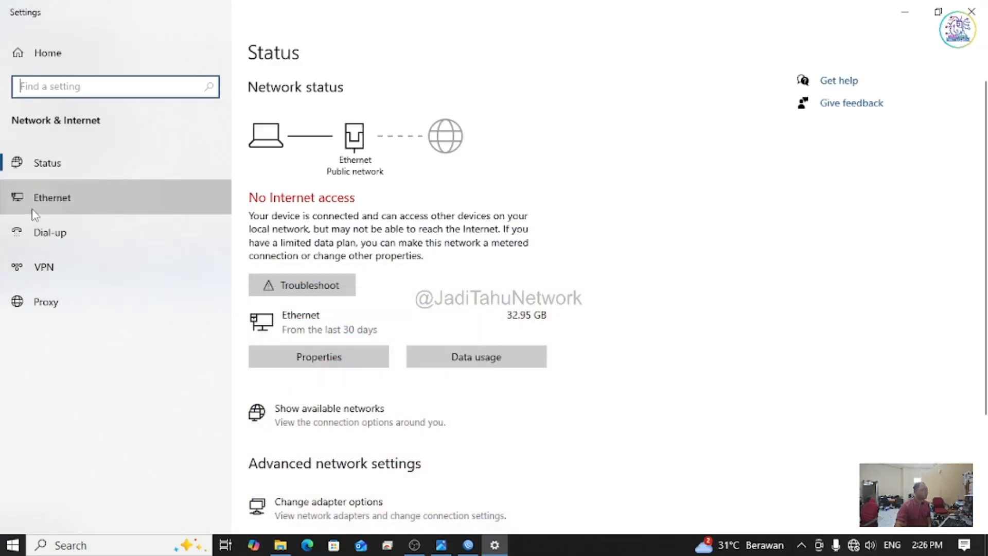
pyautogui.click(51, 196)
pyautogui.click(856, 101)
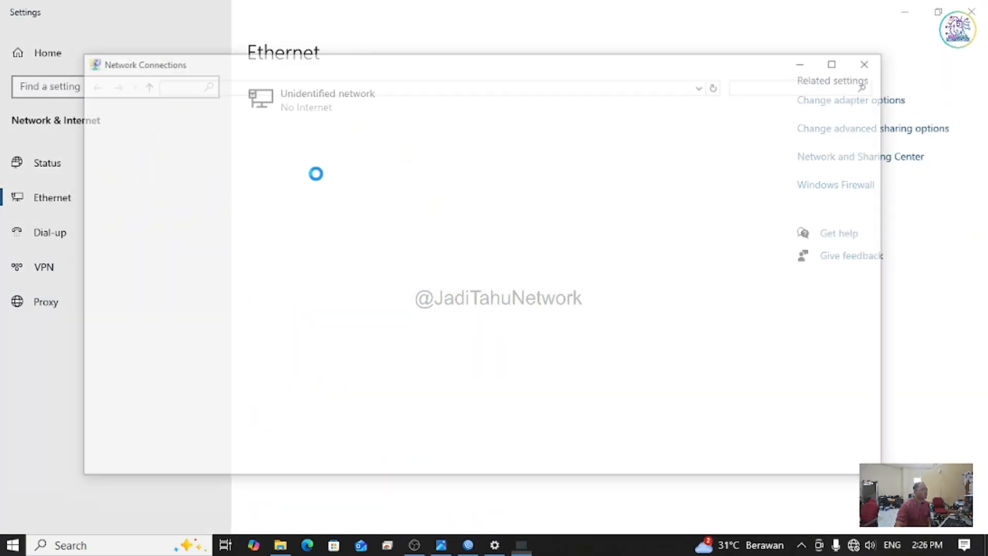
# Step: Check the Ethernet IPv4 settings: 192.168.30.160, mask 255.255.255.0, gateway 192.168.30.254, DNS 8.8.8.8
pyautogui.doubleClick(132, 155)
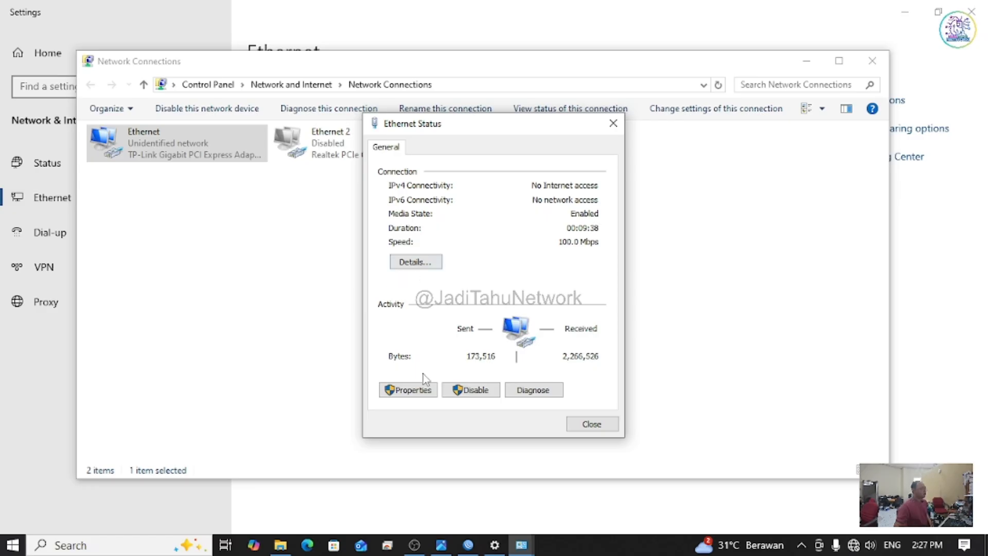
pyautogui.click(424, 392)
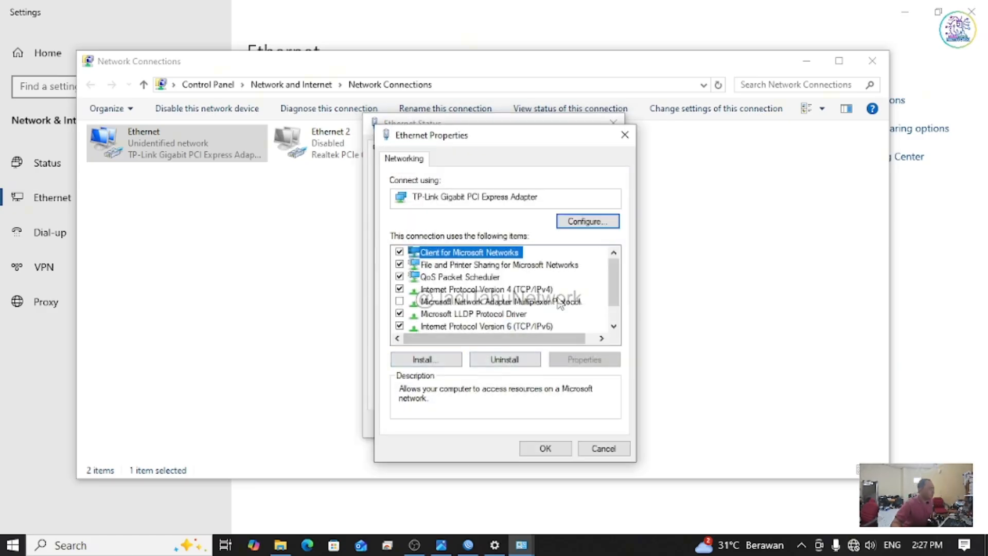
pyautogui.doubleClick(531, 290)
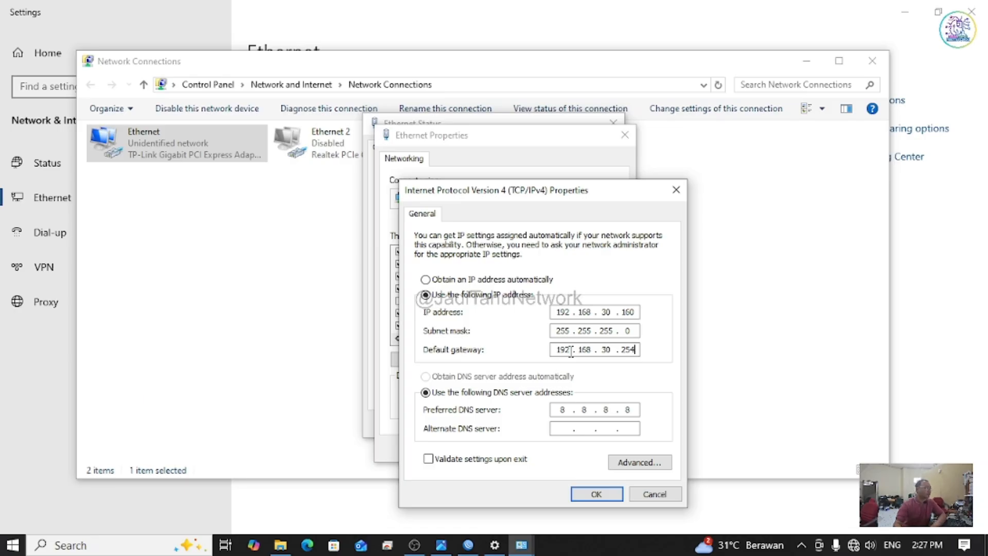
pyautogui.doubleClick(564, 350)
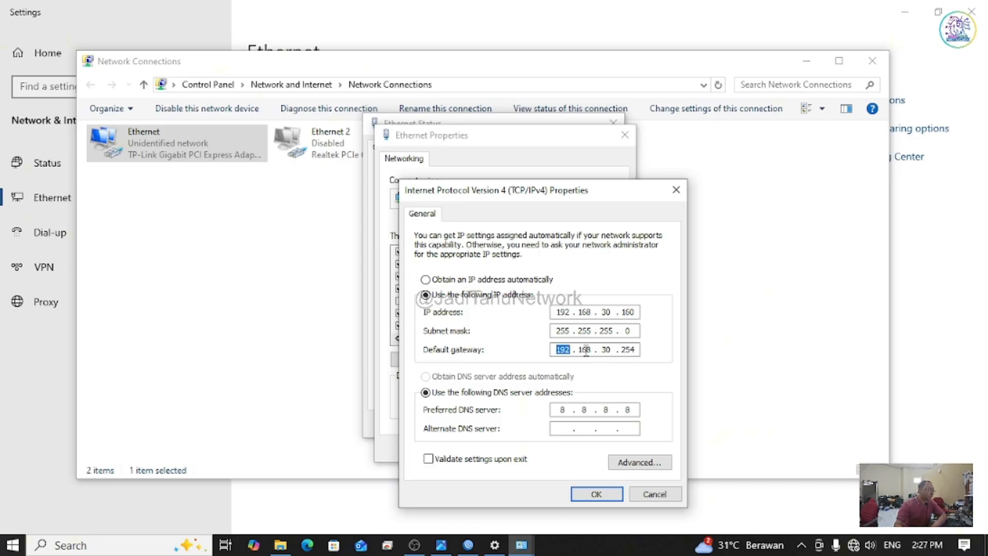
pyautogui.click(580, 350)
pyautogui.click(468, 545)
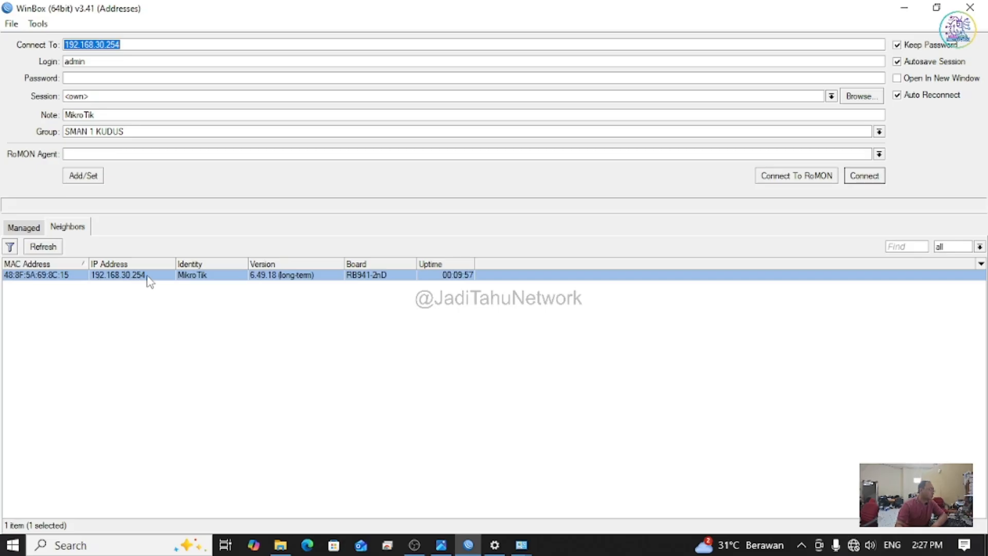
# Step: Confirm the IPv4 and Ethernet adapter properties and close the Ethernet status window
pyautogui.press('Tab')
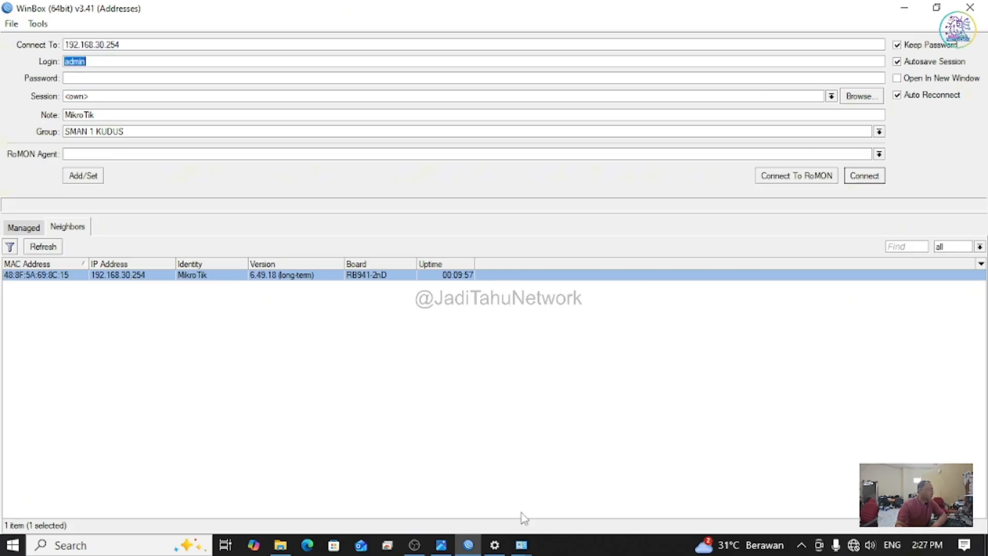
pyautogui.moveTo(520, 544)
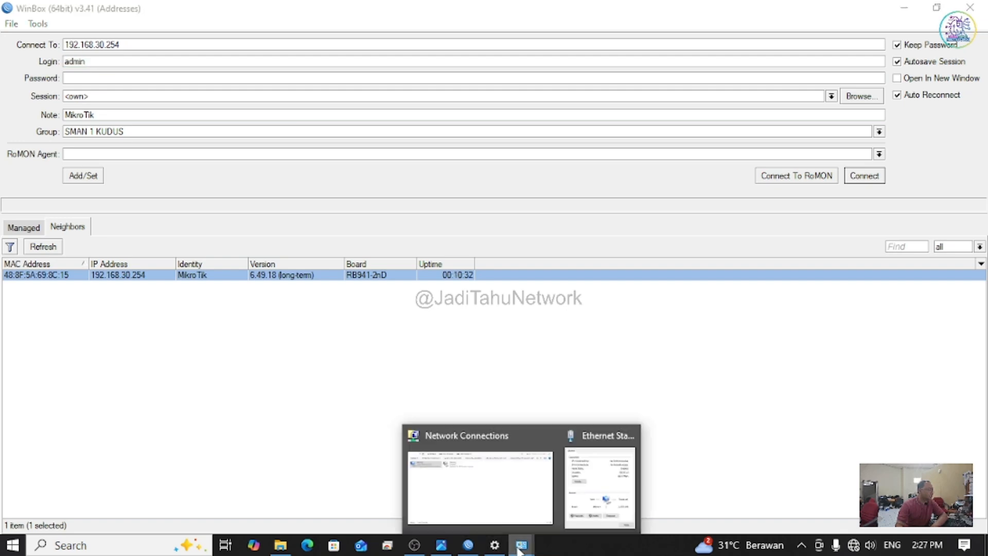
pyautogui.click(613, 471)
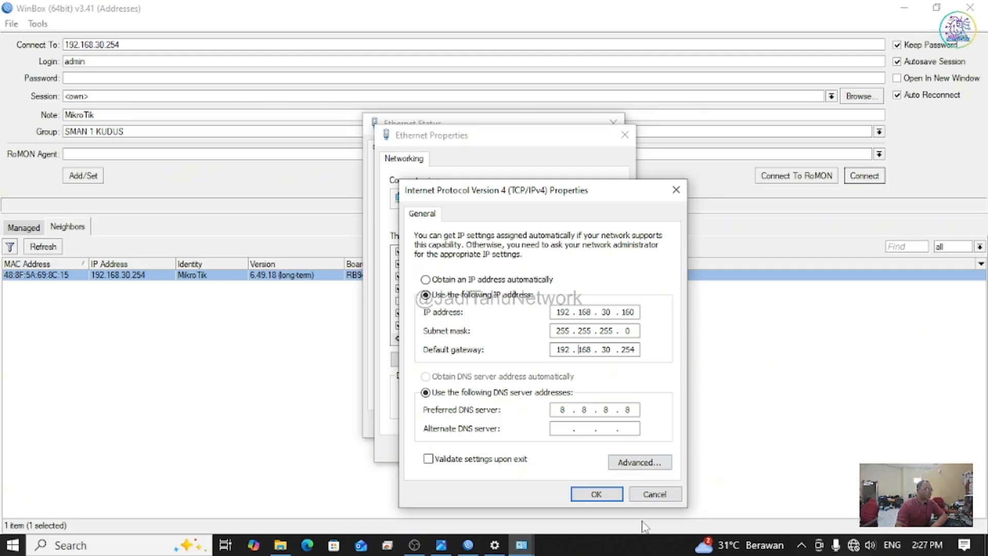
pyautogui.click(597, 494)
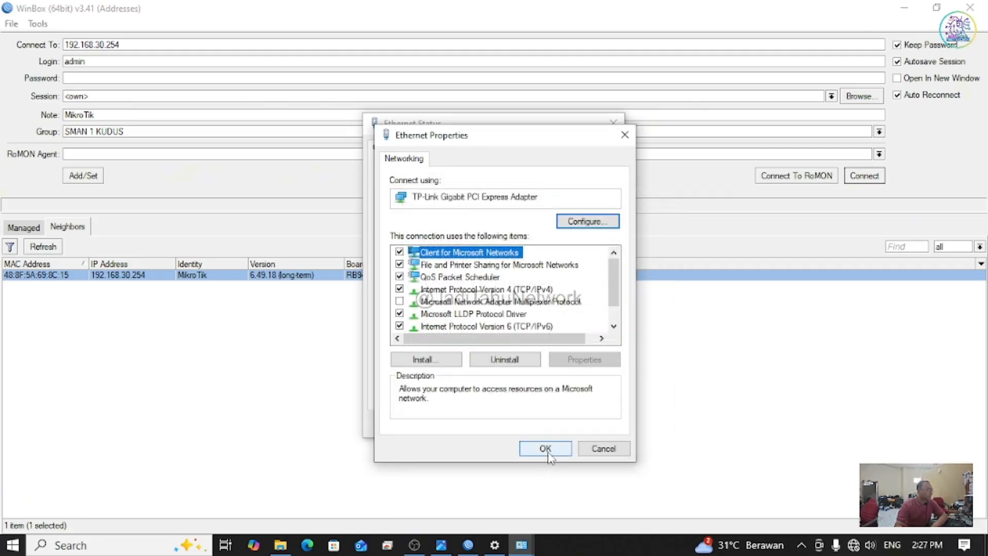
pyautogui.click(546, 449)
pyautogui.click(581, 424)
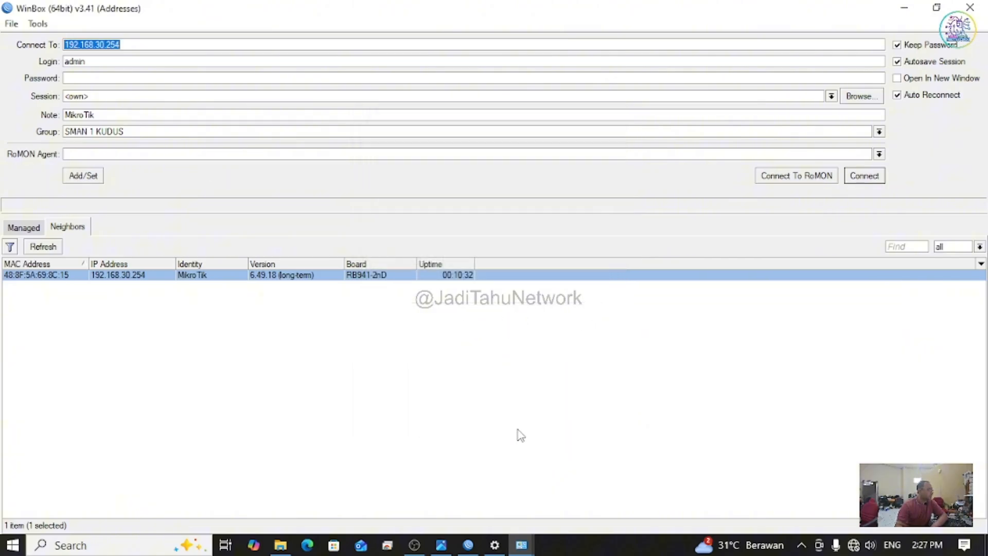
# Step: Log in to the router at 192.168.30.254, retrying with an empty password
pyautogui.click(49, 274)
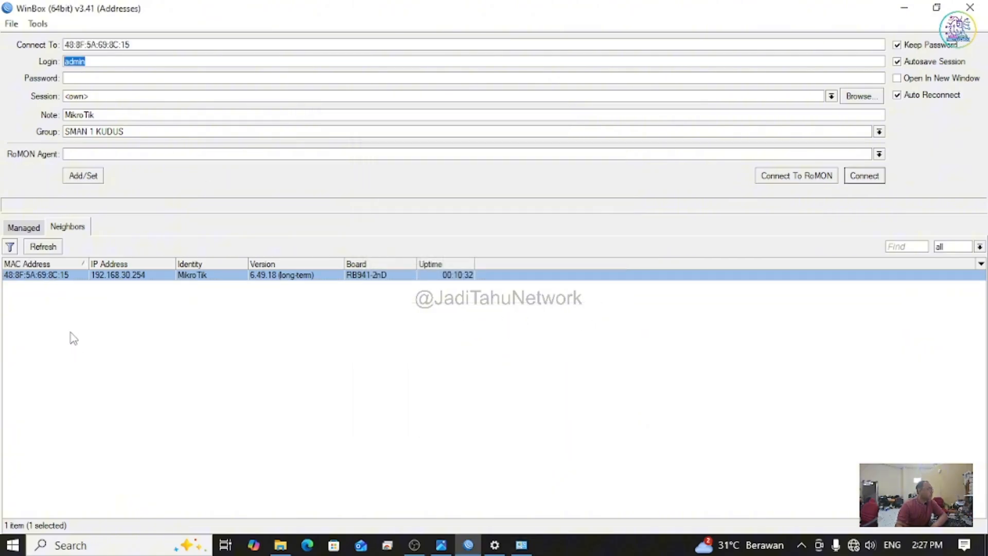
pyautogui.click(141, 275)
pyautogui.click(73, 80)
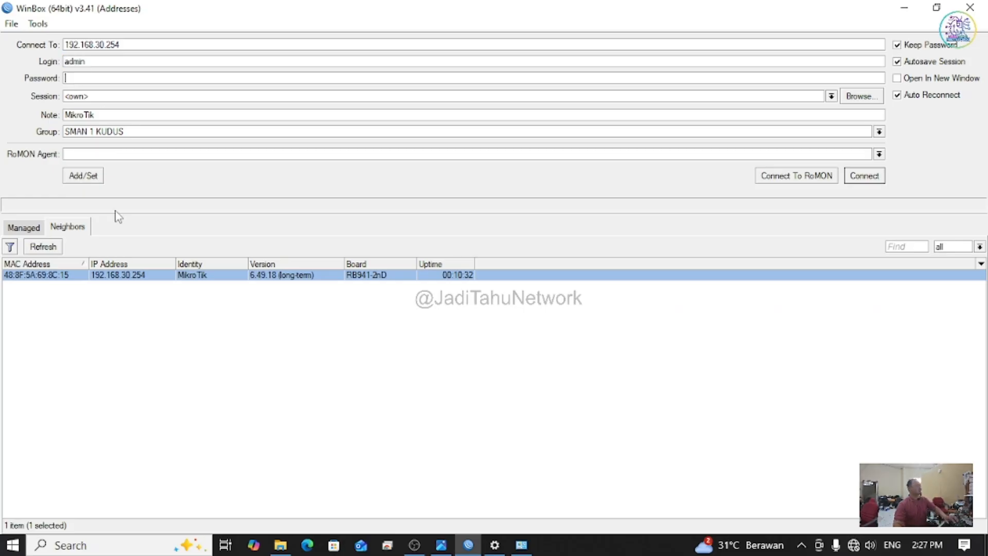
pyautogui.write('******')
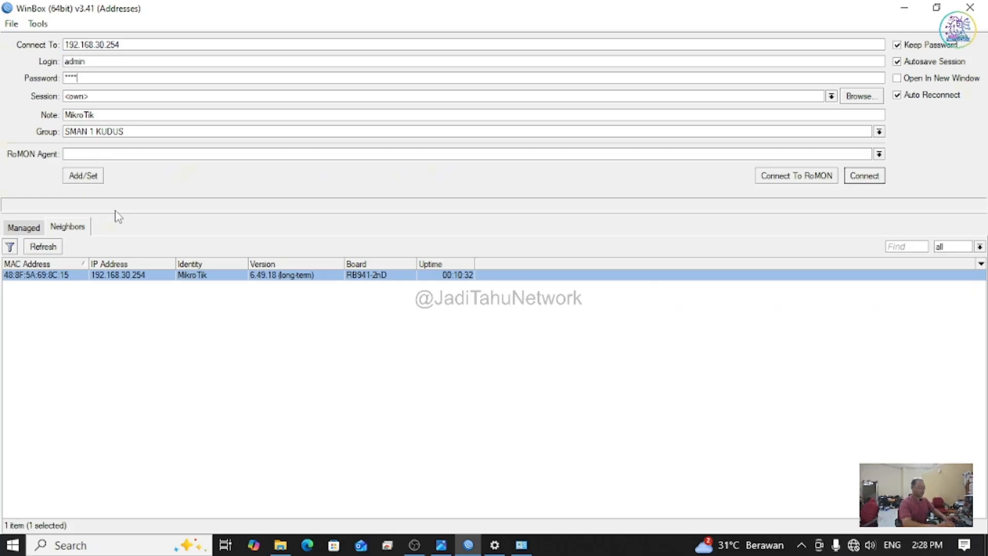
pyautogui.write('***')
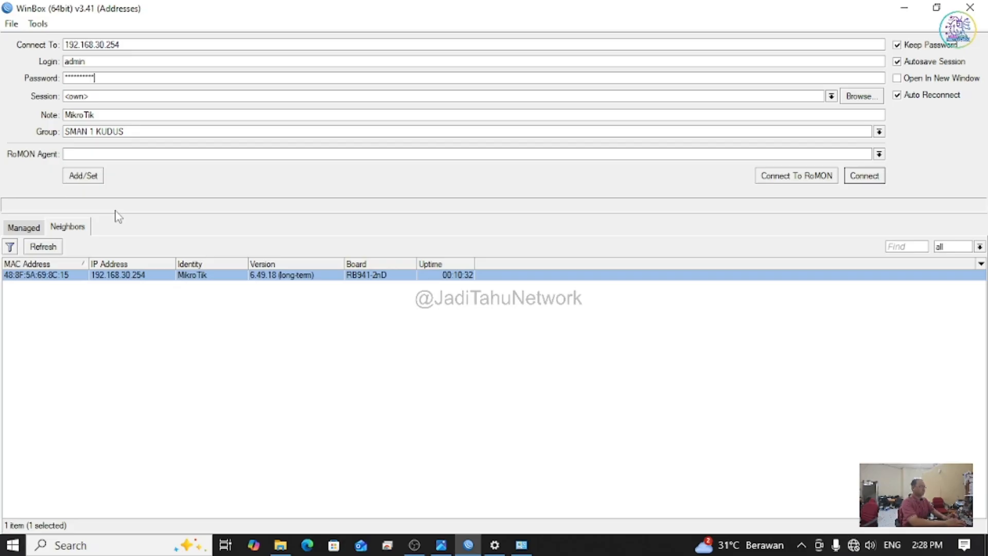
pyautogui.press('Return')
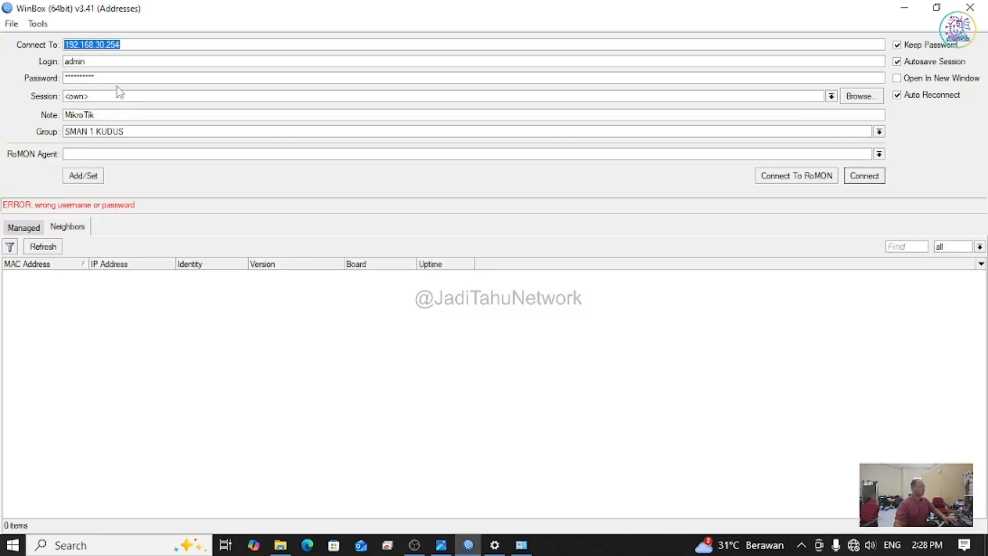
pyautogui.doubleClick(118, 79)
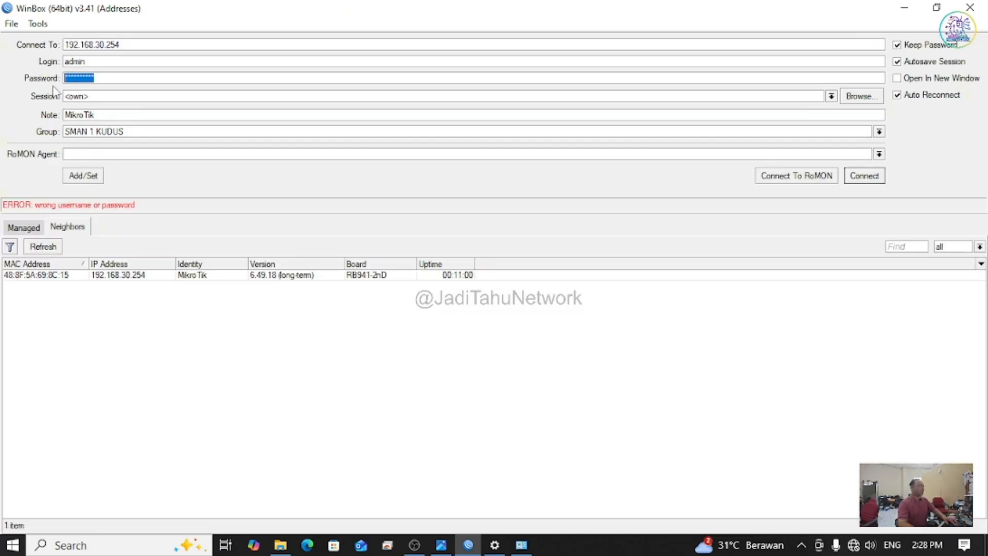
pyautogui.press('BackSpace')
pyautogui.press('Return')
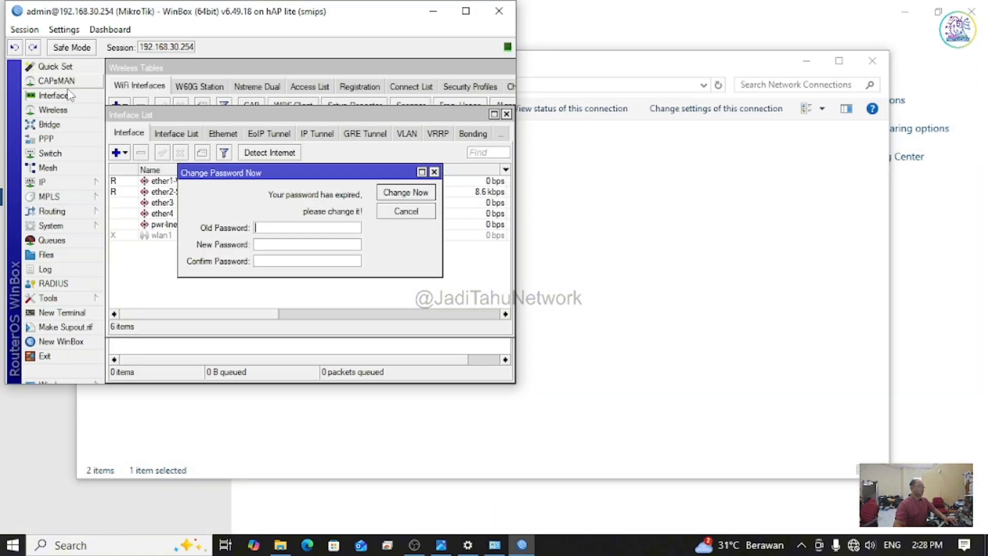
# Step: Enter and confirm a new admin password in the Change Password dialog and apply it
pyautogui.click(465, 11)
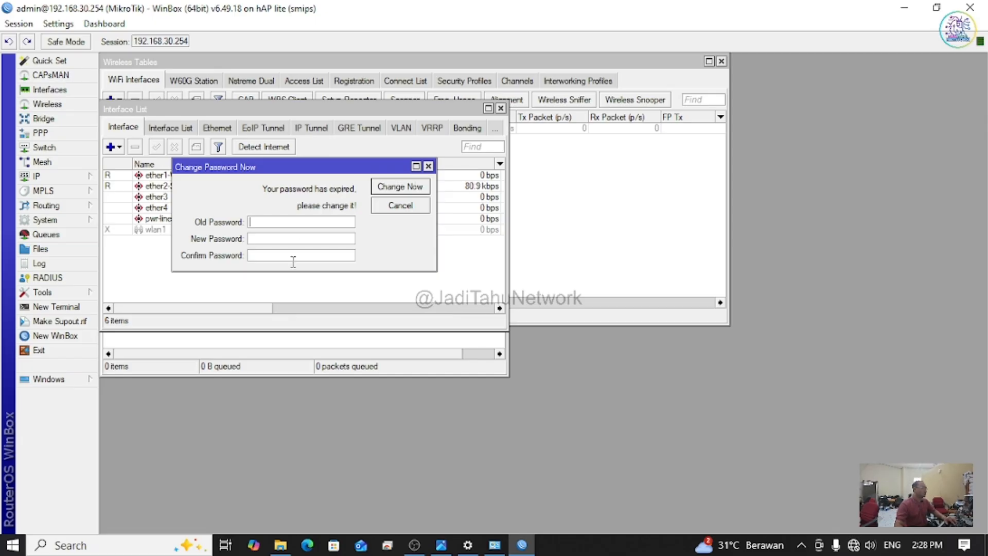
pyautogui.moveTo(292, 167); pyautogui.dragTo(604, 201)
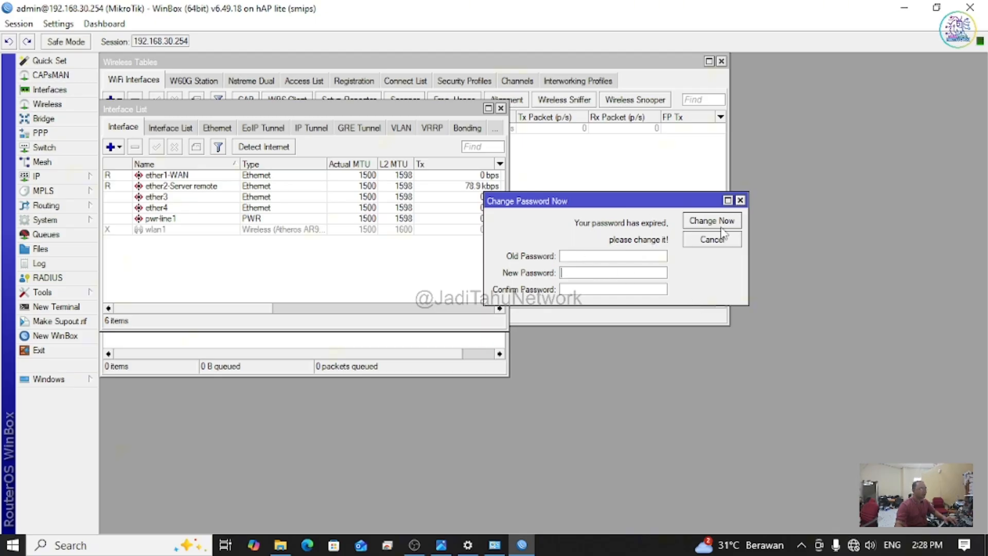
pyautogui.moveTo(616, 202); pyautogui.dragTo(598, 239)
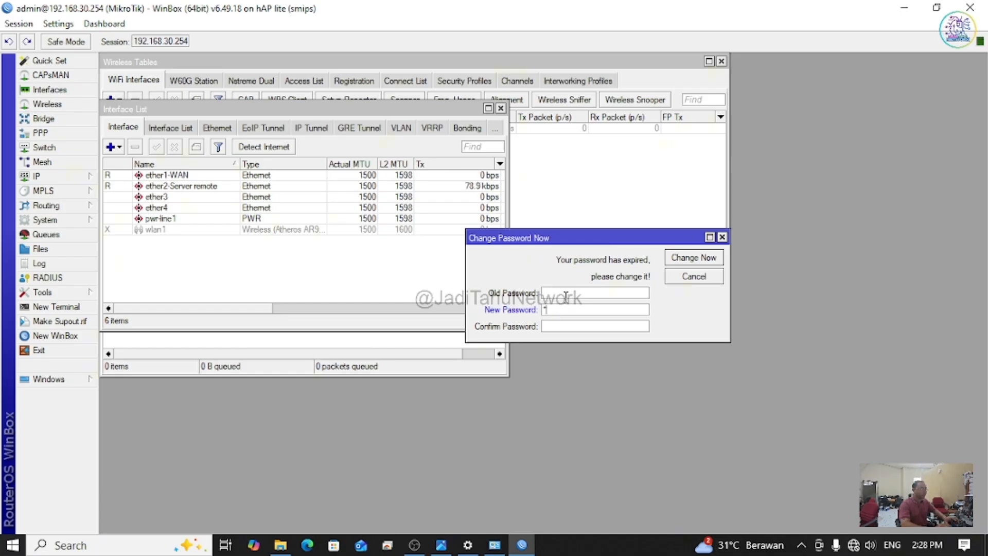
pyautogui.write('*******')
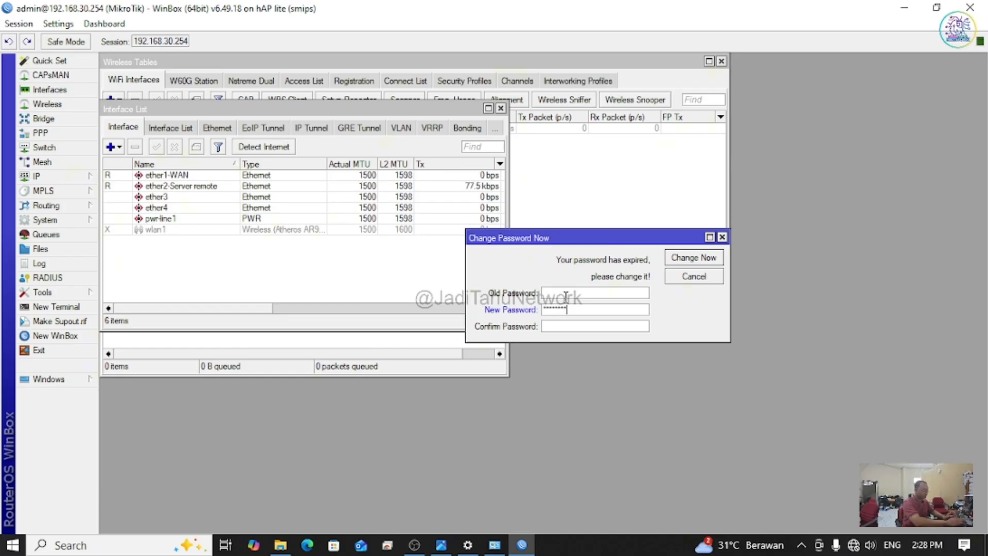
pyautogui.write('**')
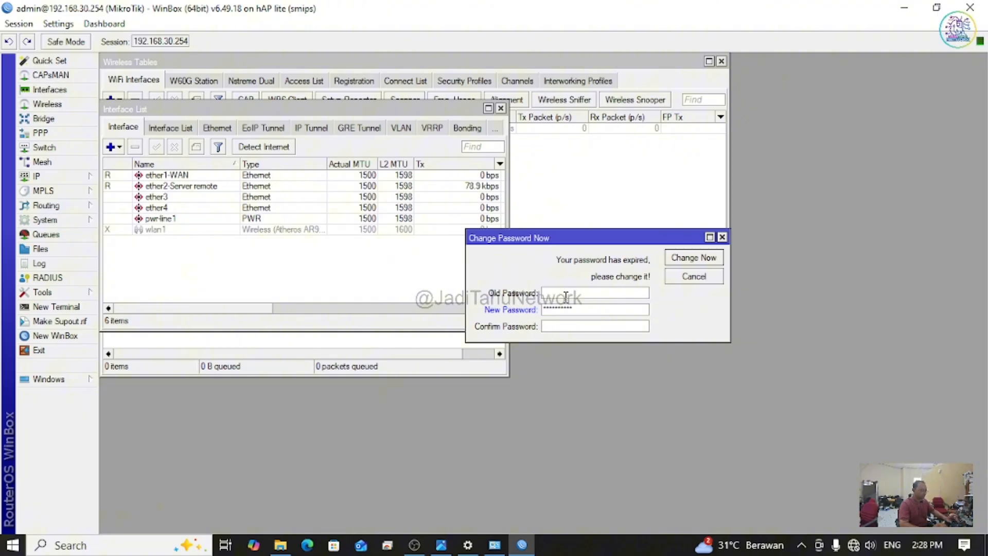
pyautogui.write('********')
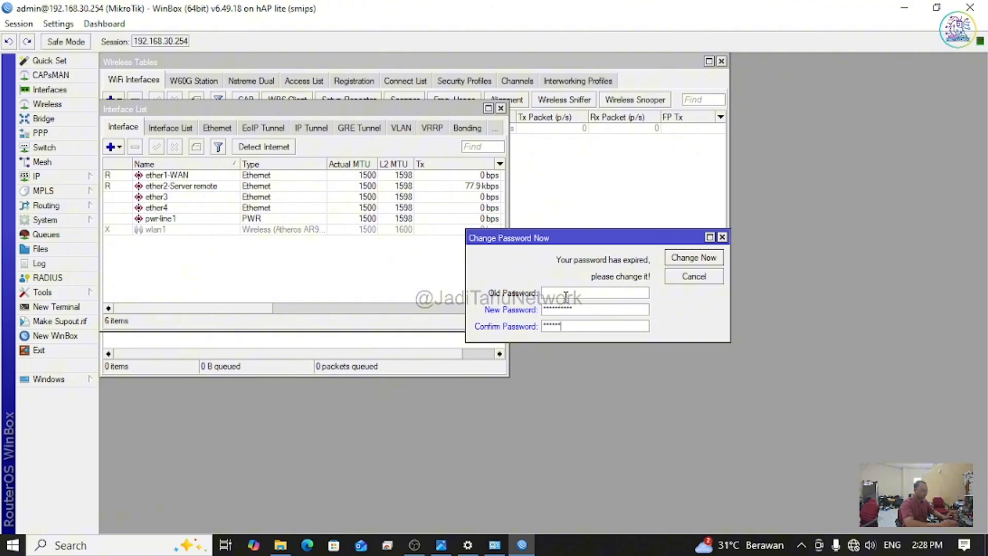
pyautogui.write('***')
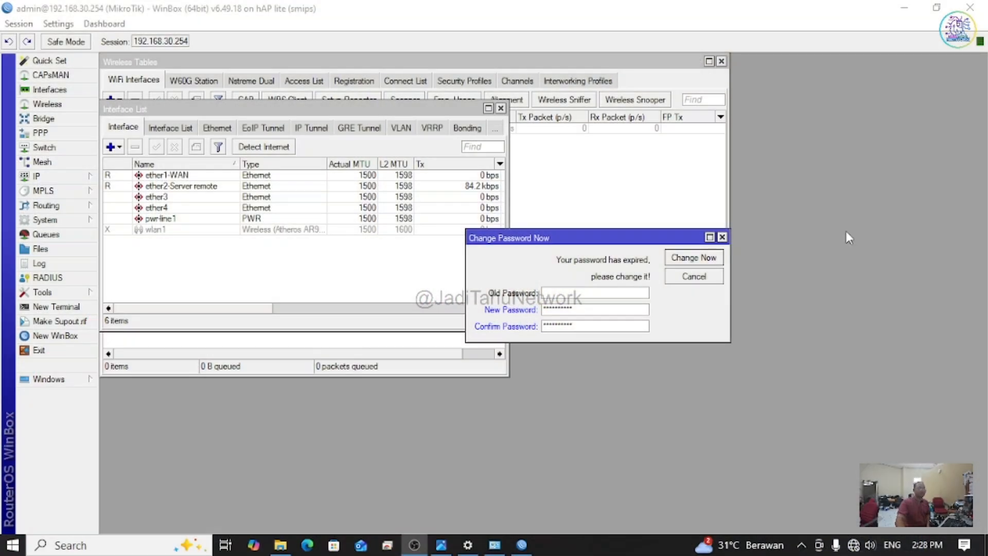
pyautogui.click(695, 261)
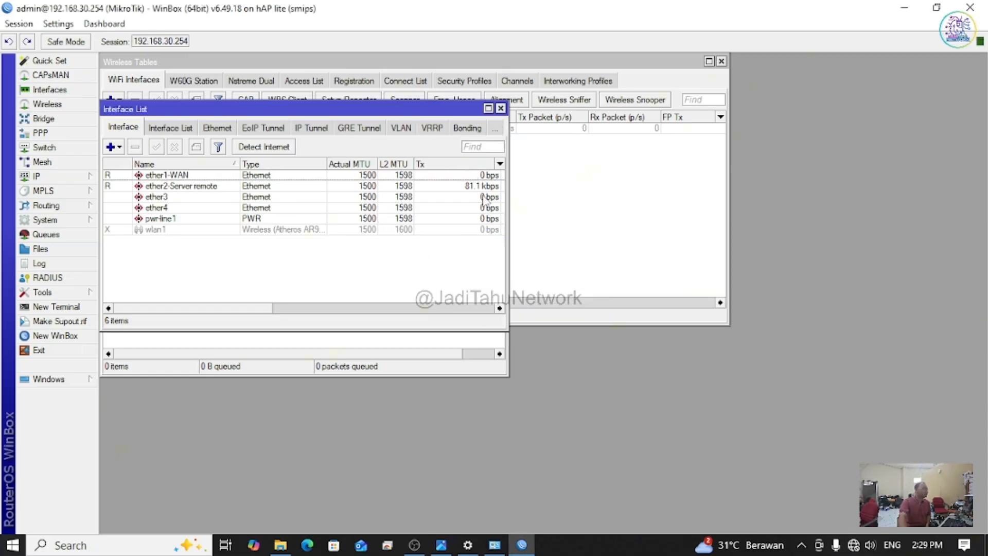
# Step: Add a DHCP client on ether1-WAN, bound as 192.168.100.253/24, and widen its IP Address column
pyautogui.moveTo(509, 209); pyautogui.dragTo(944, 207)
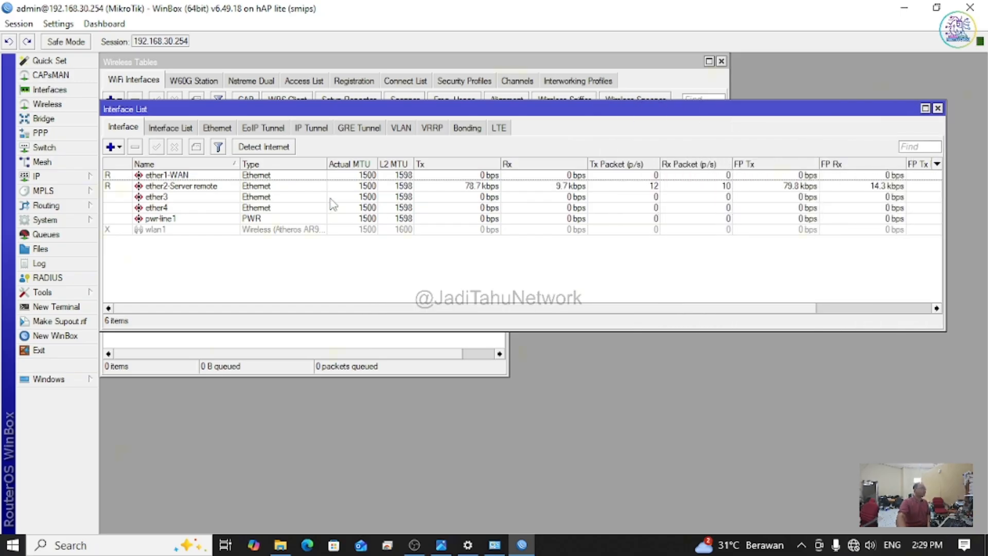
pyautogui.click(76, 180)
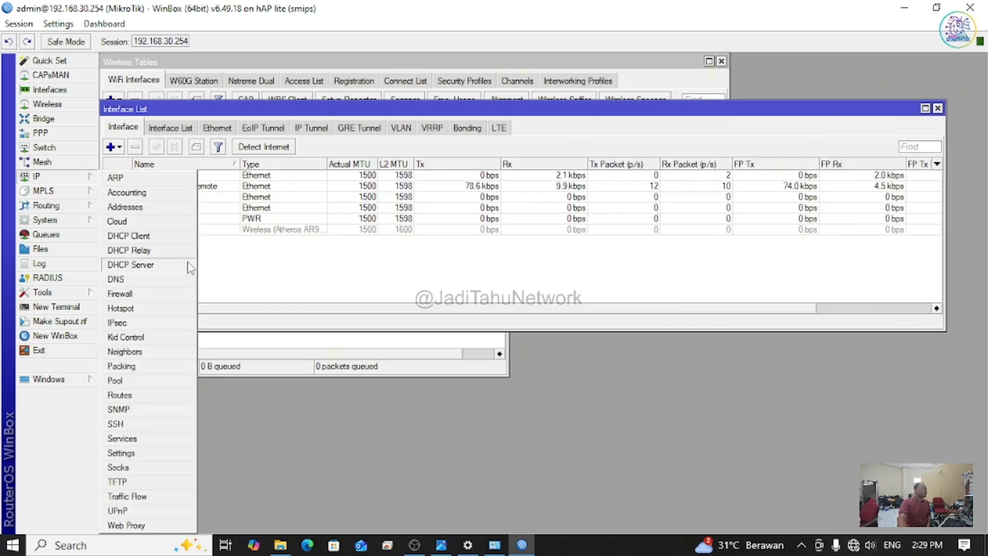
pyautogui.click(130, 265)
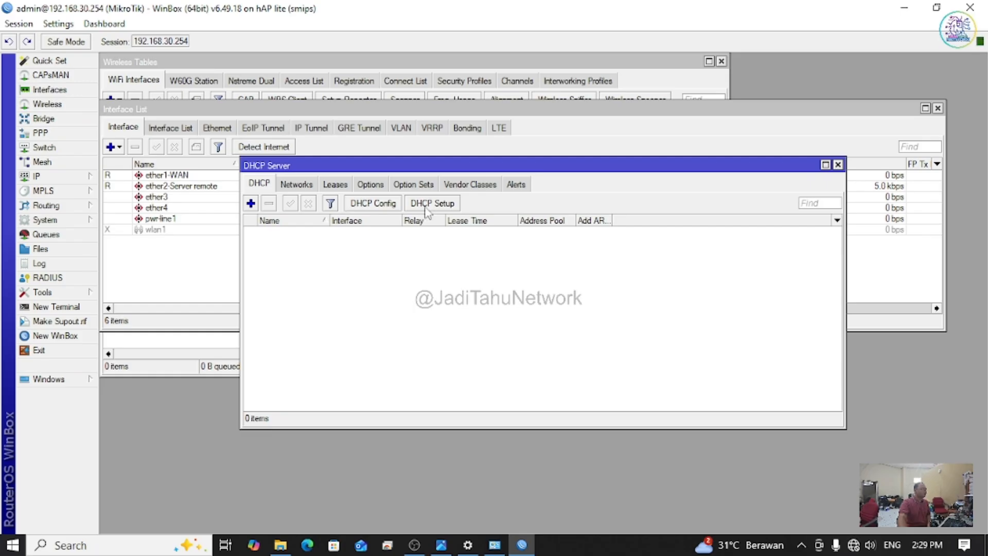
pyautogui.click(838, 165)
pyautogui.click(51, 176)
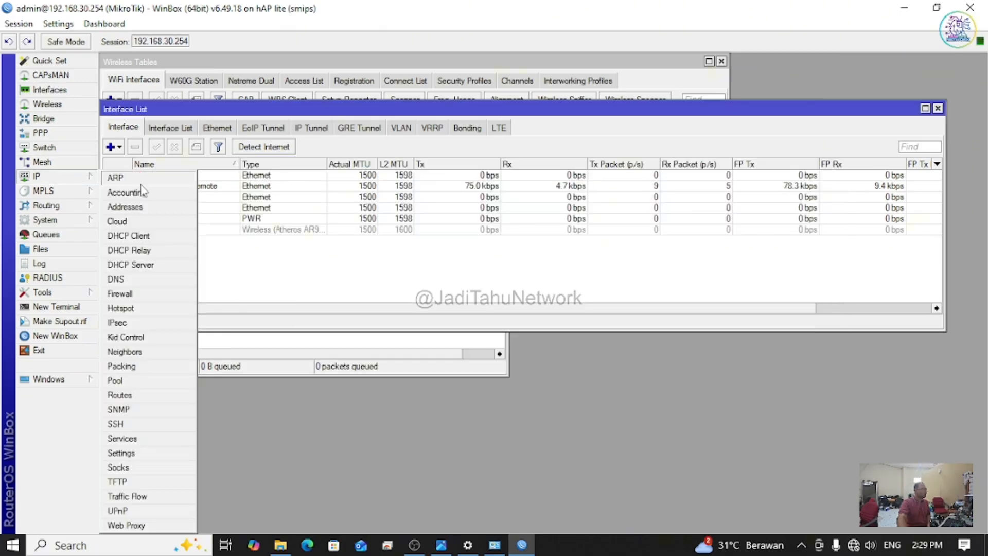
pyautogui.click(156, 235)
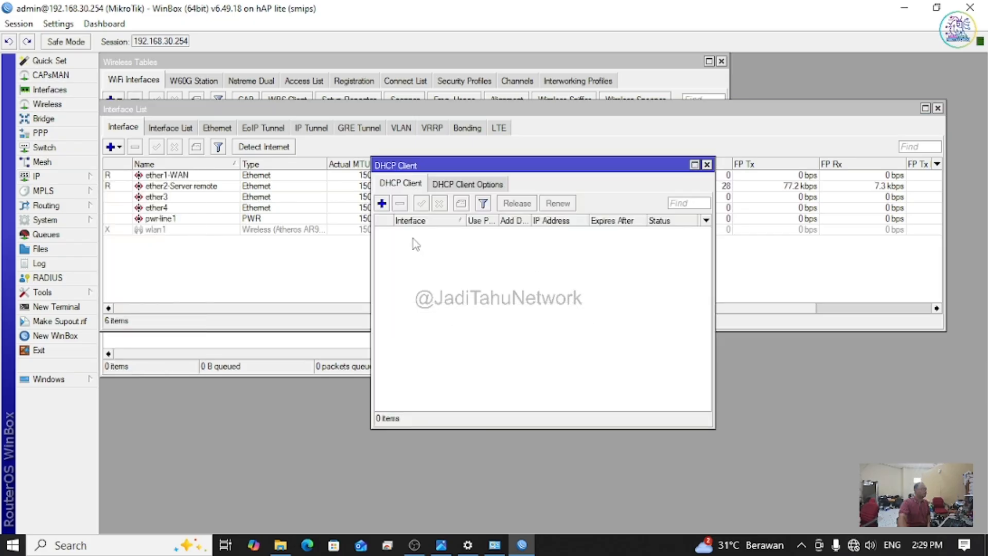
pyautogui.click(382, 203)
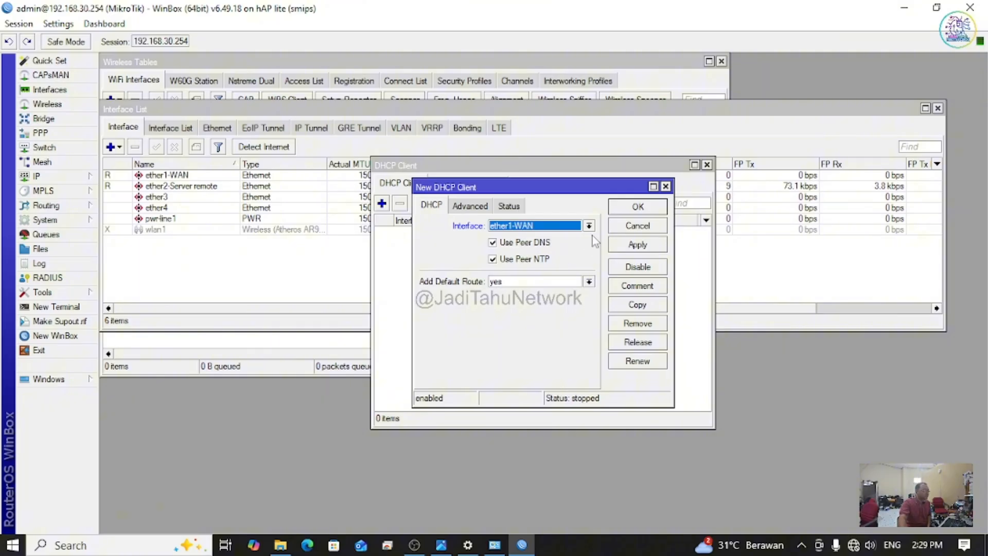
pyautogui.click(651, 213)
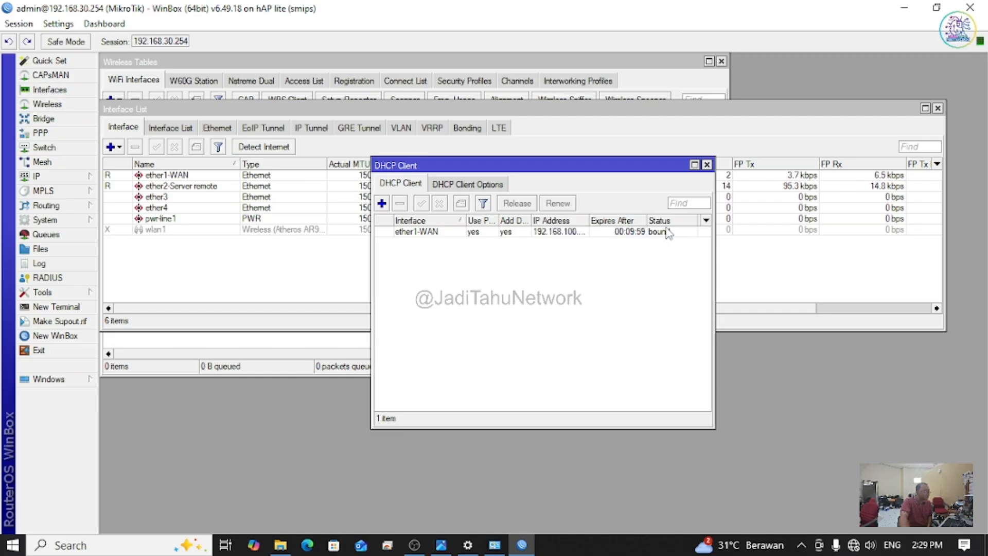
pyautogui.click(667, 233)
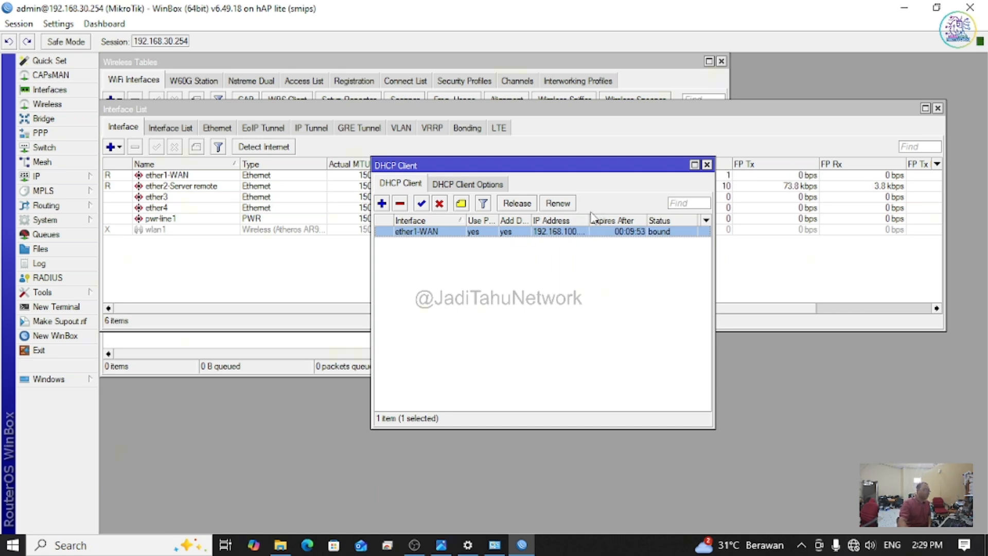
pyautogui.moveTo(589, 218); pyautogui.dragTo(622, 219)
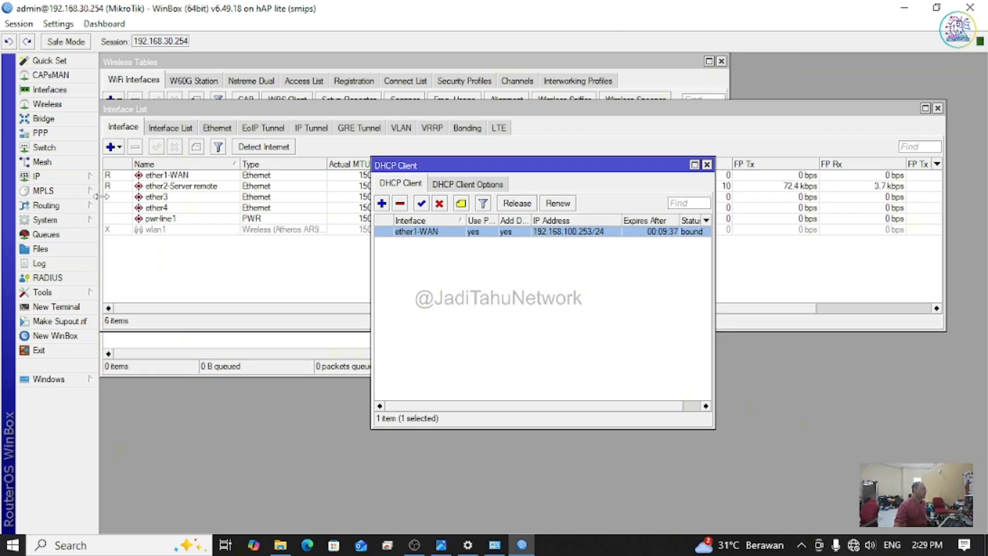
# Step: Open a new router terminal and log in as admin, paging past the licence
pyautogui.click(71, 307)
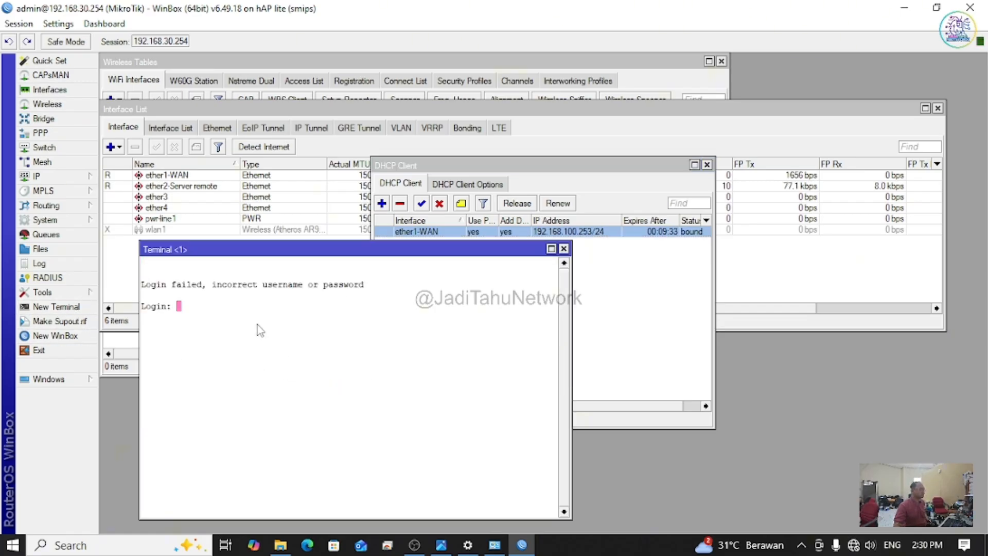
pyautogui.press('super')
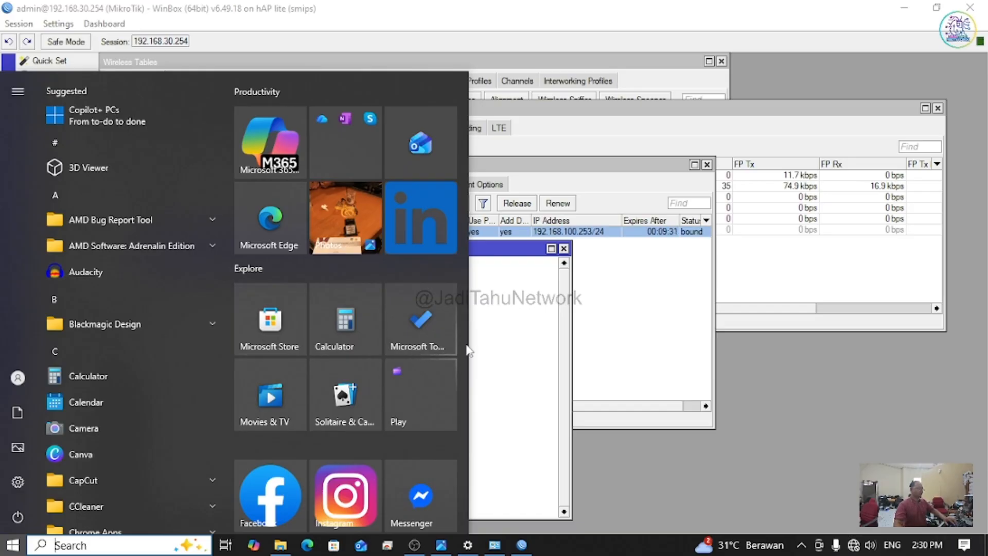
pyautogui.click(481, 344)
pyautogui.write('admin')
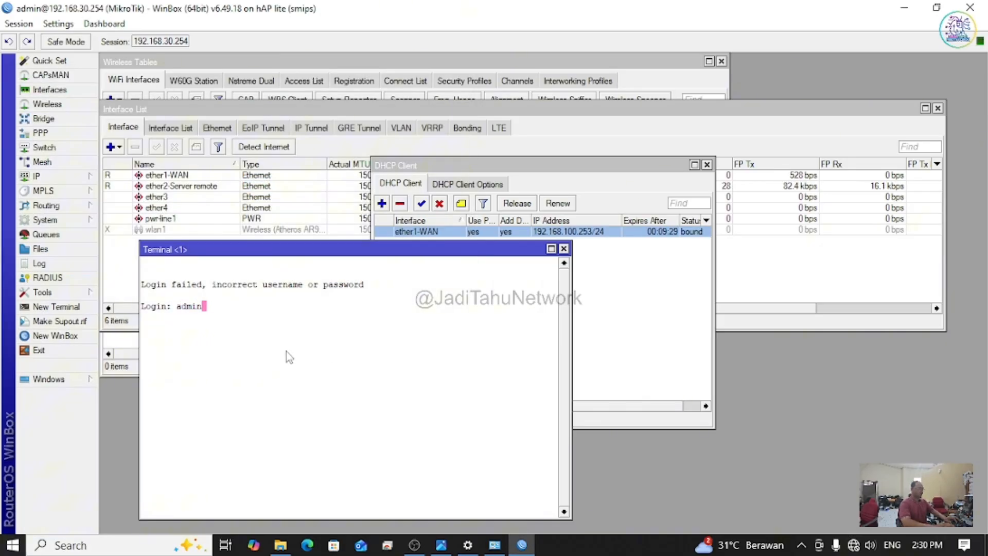
pyautogui.press('Tab')
pyautogui.press('BackSpace')
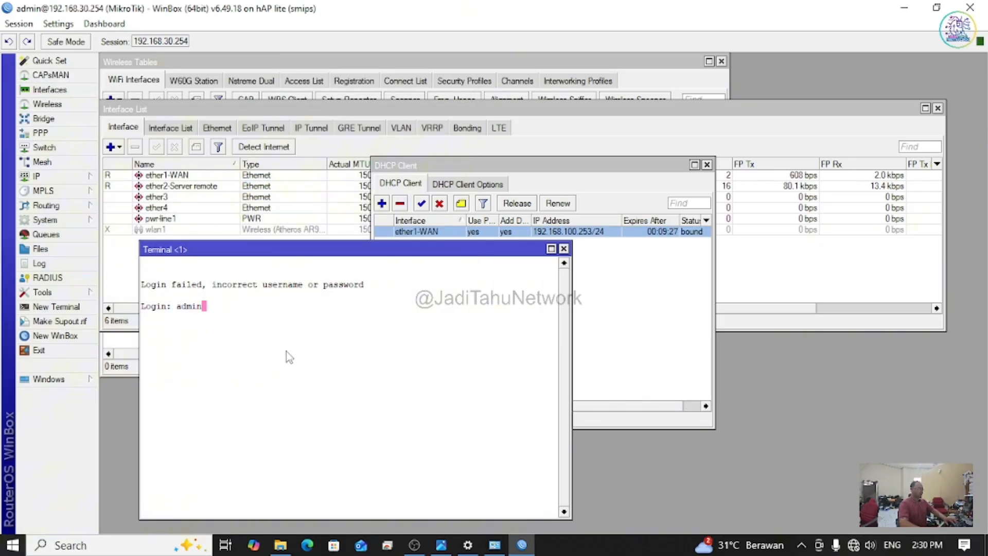
pyautogui.press('Return')
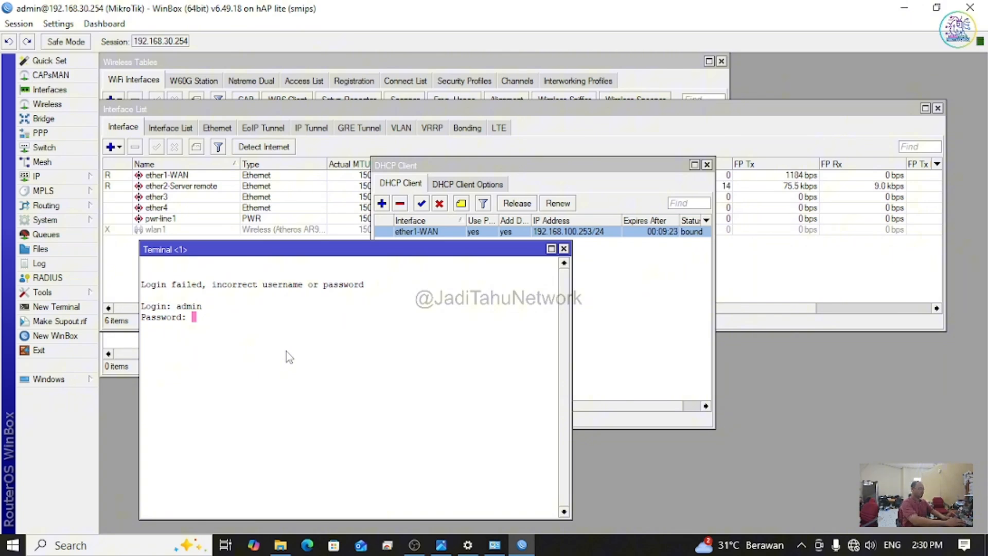
pyautogui.press('Return')
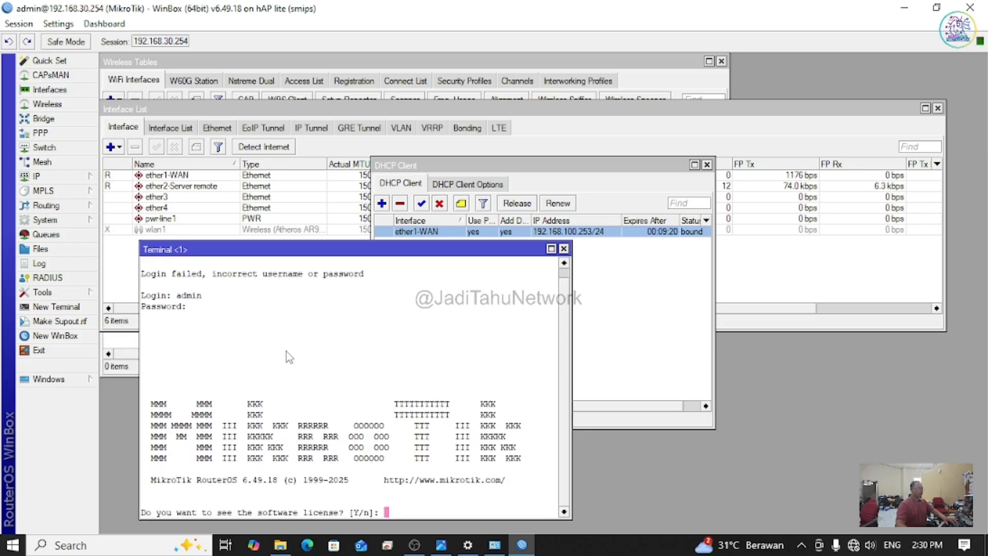
pyautogui.press('Return')
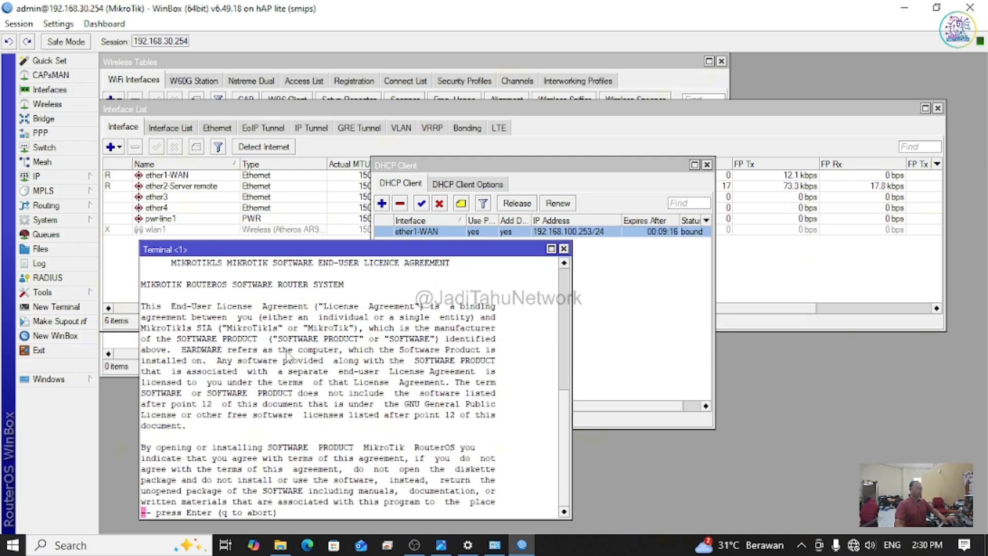
pyautogui.press('Return')
pyautogui.press('Return')
pyautogui.press('Return')
pyautogui.press('Return')
pyautogui.press('Return')
pyautogui.press('Return')
pyautogui.press('Return')
pyautogui.press('Return')
pyautogui.press('Return')
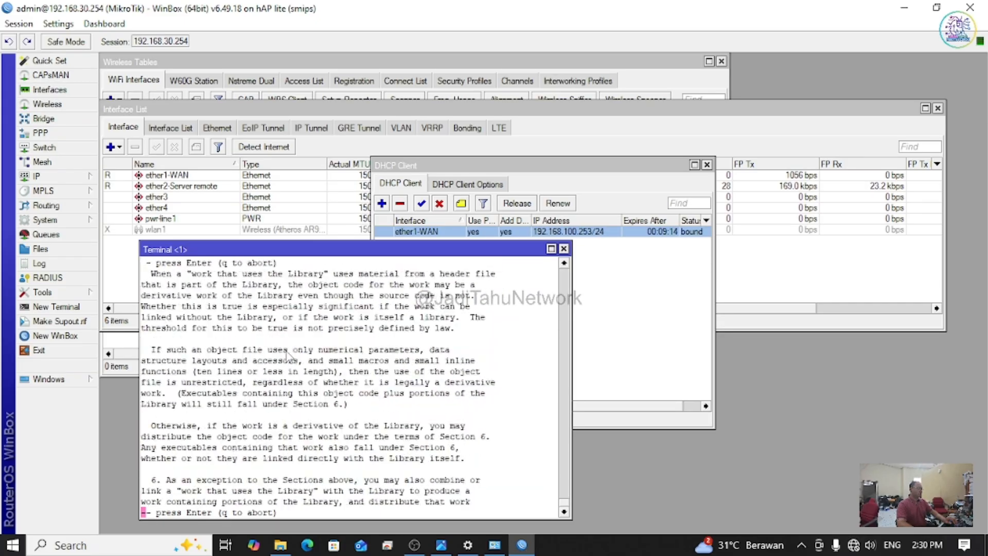
pyautogui.press('Return')
pyautogui.press('Return')
pyautogui.press('Return')
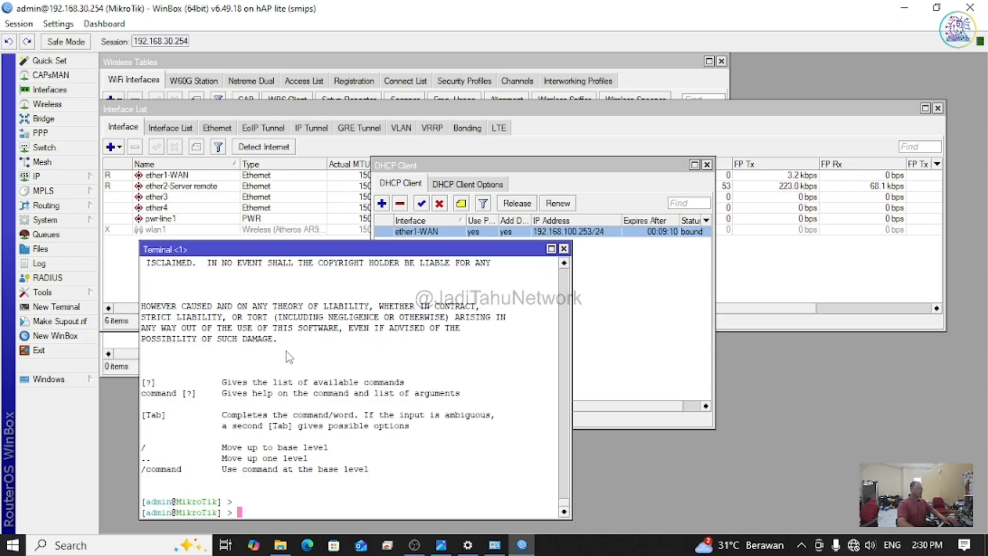
# Step: Run ping google.com and close the terminal once replies arrive
pyautogui.write('pin')
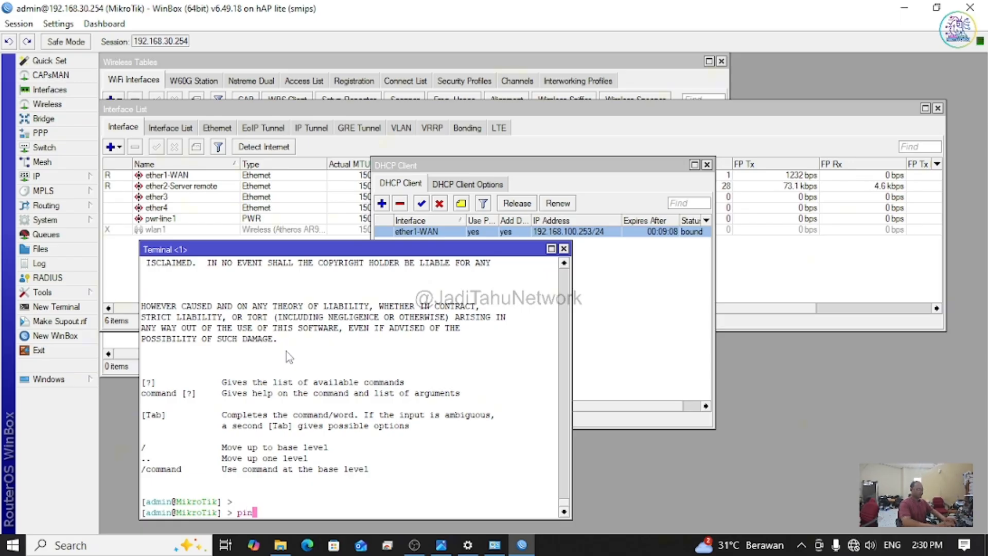
pyautogui.write('g google')
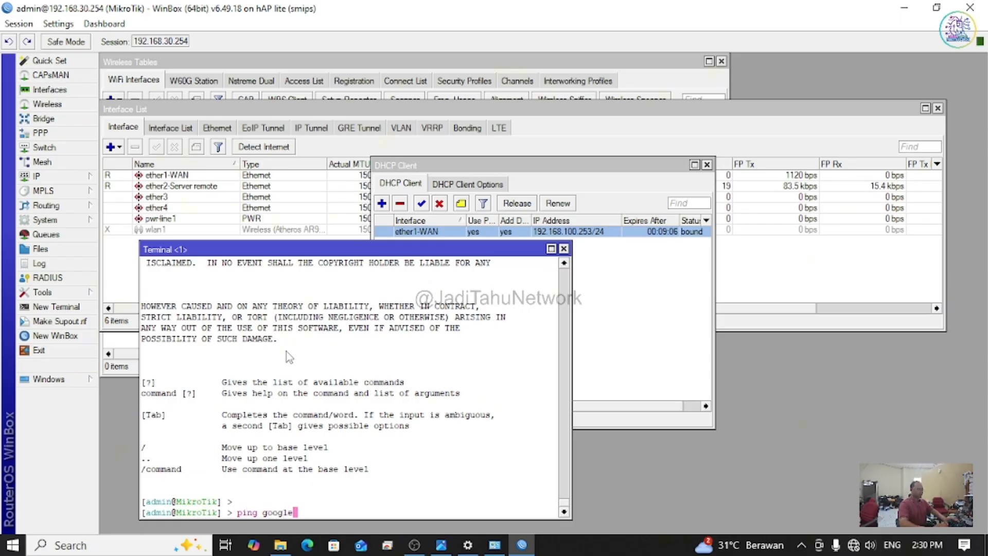
pyautogui.write('.com')
pyautogui.press('Return')
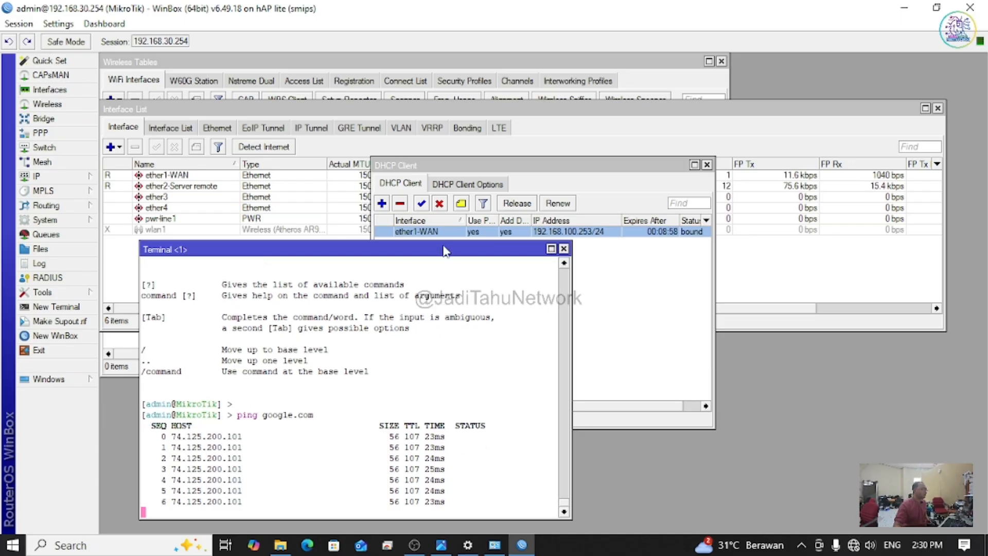
pyautogui.moveTo(446, 249); pyautogui.dragTo(716, 146)
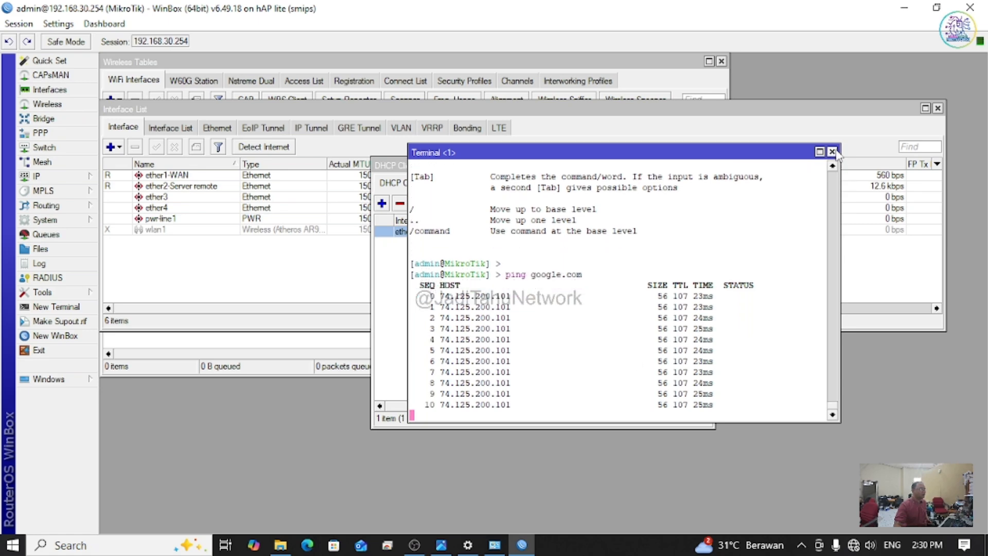
pyautogui.click(832, 151)
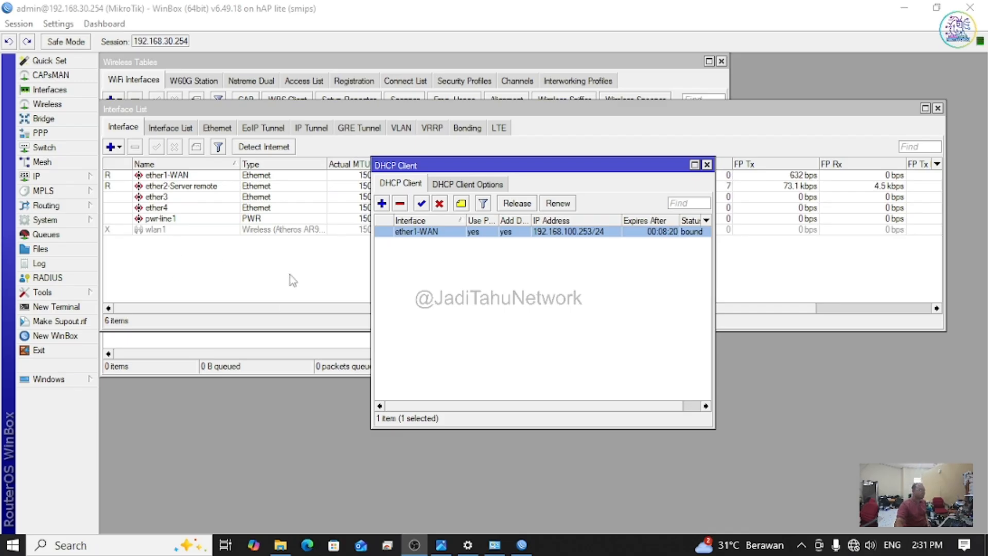
# Step: Expand the IP menu in WinBox's left sidebar
pyautogui.click(64, 179)
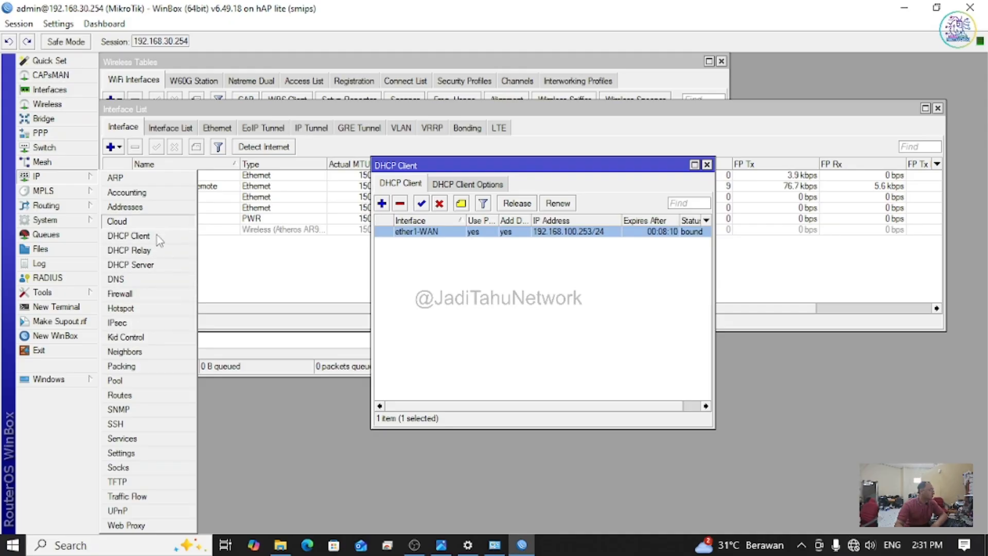
# Step: Start a new NAT rule in IP > Firewall's NAT list and arrange the windows
pyautogui.click(147, 297)
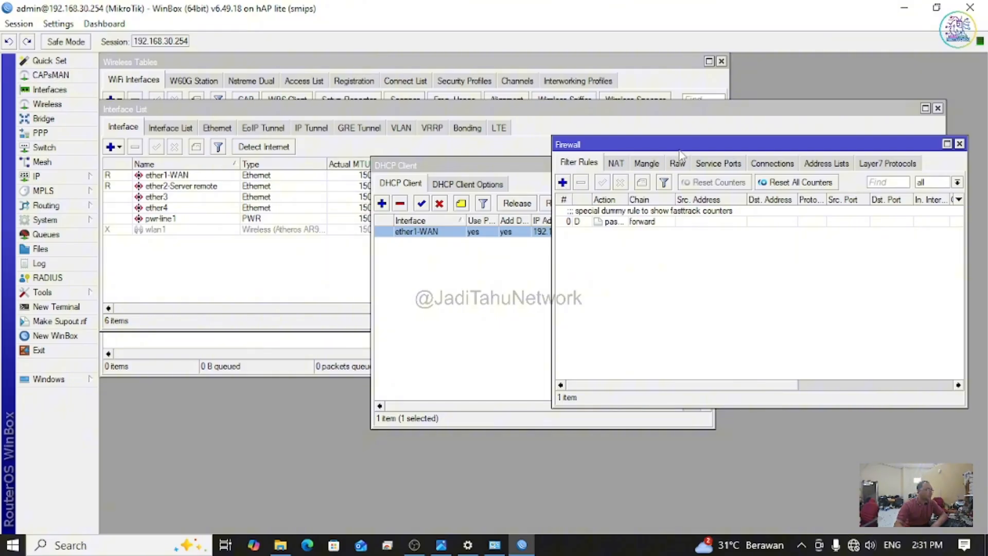
pyautogui.click(616, 164)
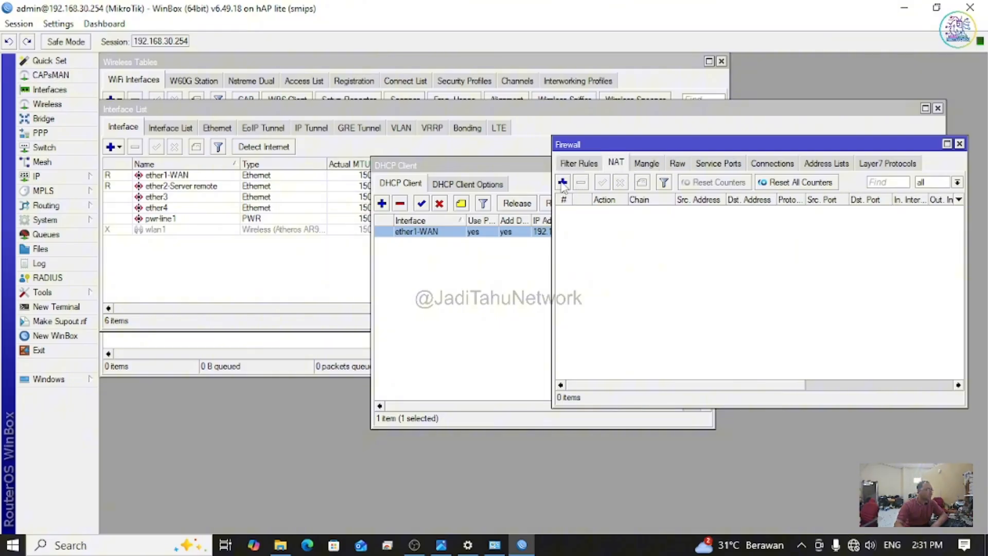
pyautogui.click(563, 183)
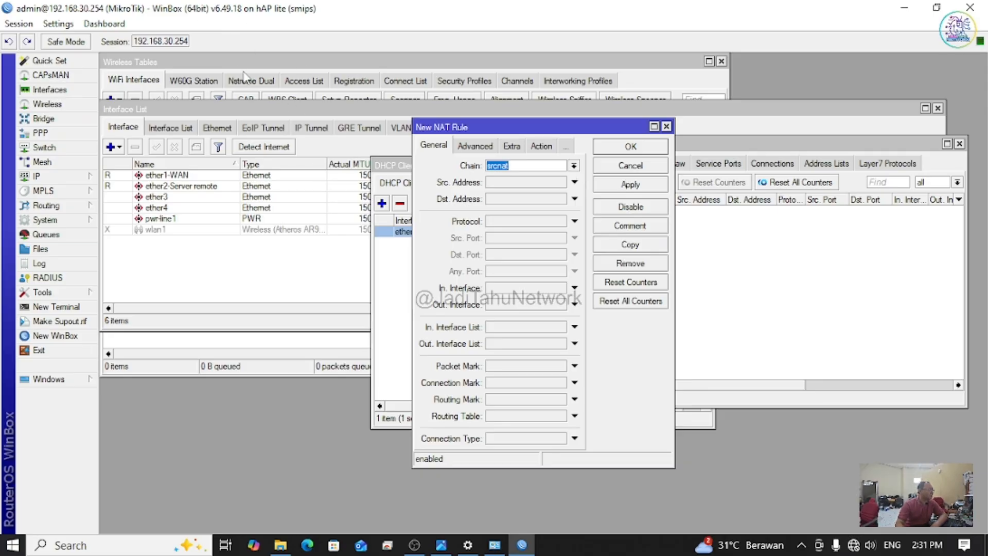
pyautogui.moveTo(564, 130); pyautogui.dragTo(638, 114)
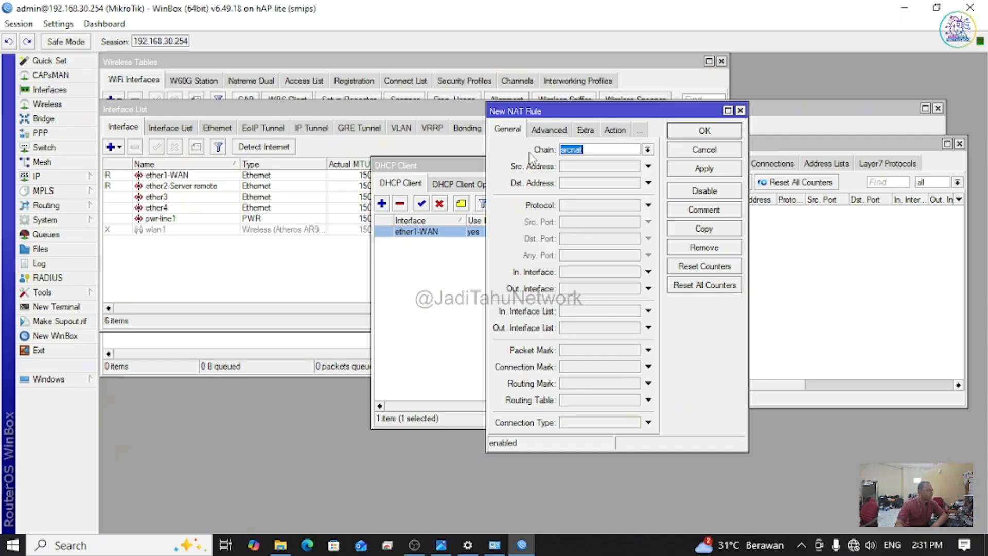
pyautogui.moveTo(610, 115); pyautogui.dragTo(618, 149)
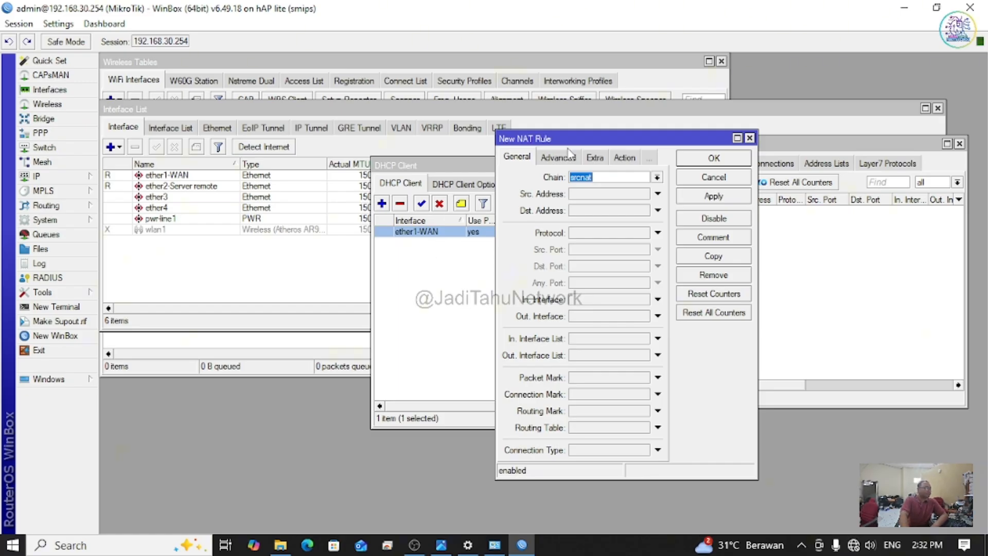
pyautogui.moveTo(571, 144); pyautogui.dragTo(729, 155)
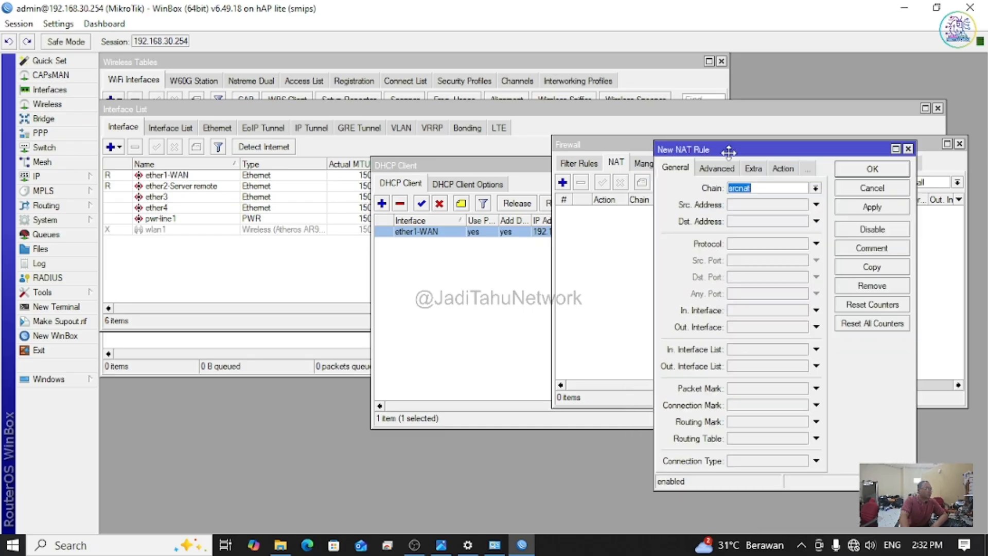
pyautogui.moveTo(596, 142); pyautogui.dragTo(276, 131)
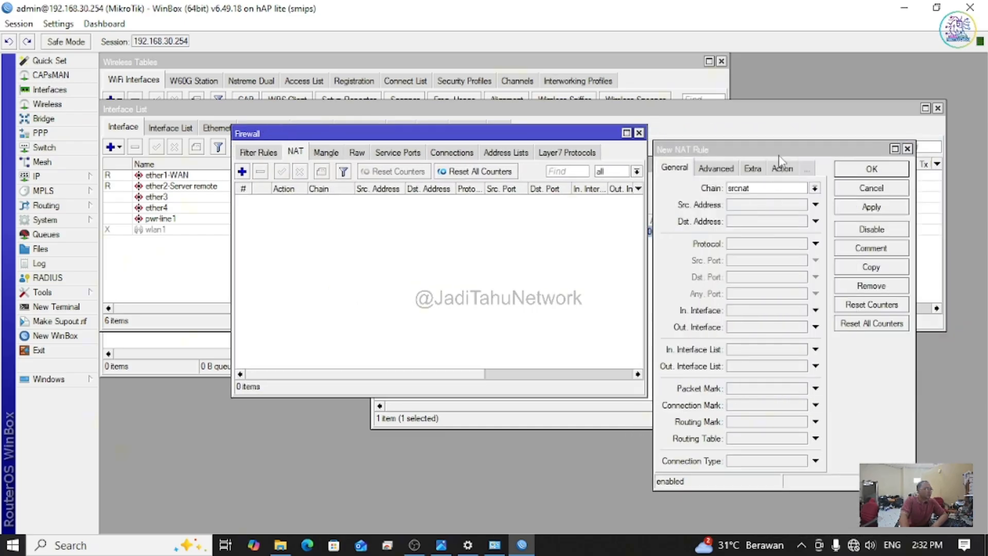
pyautogui.moveTo(779, 155); pyautogui.dragTo(539, 141)
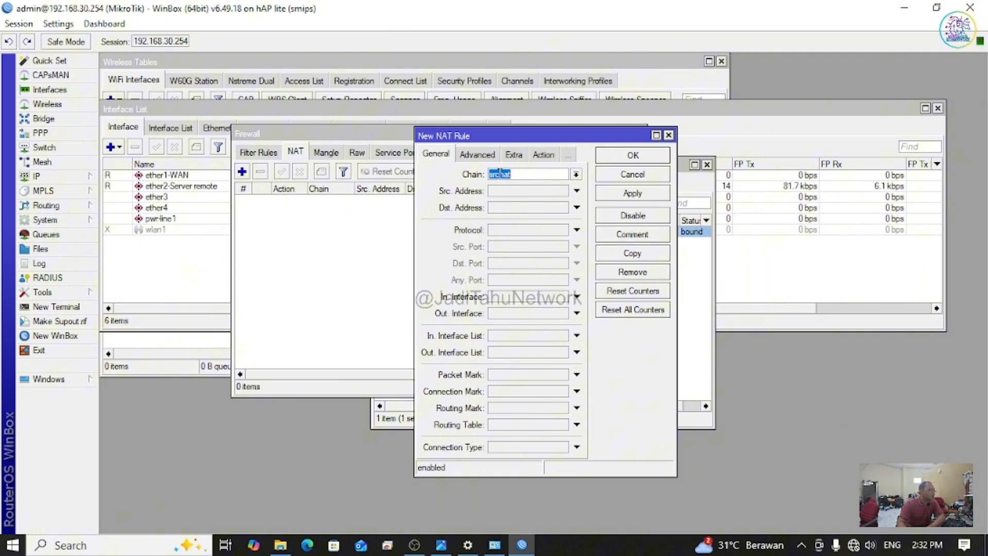
pyautogui.moveTo(497, 139); pyautogui.dragTo(645, 171)
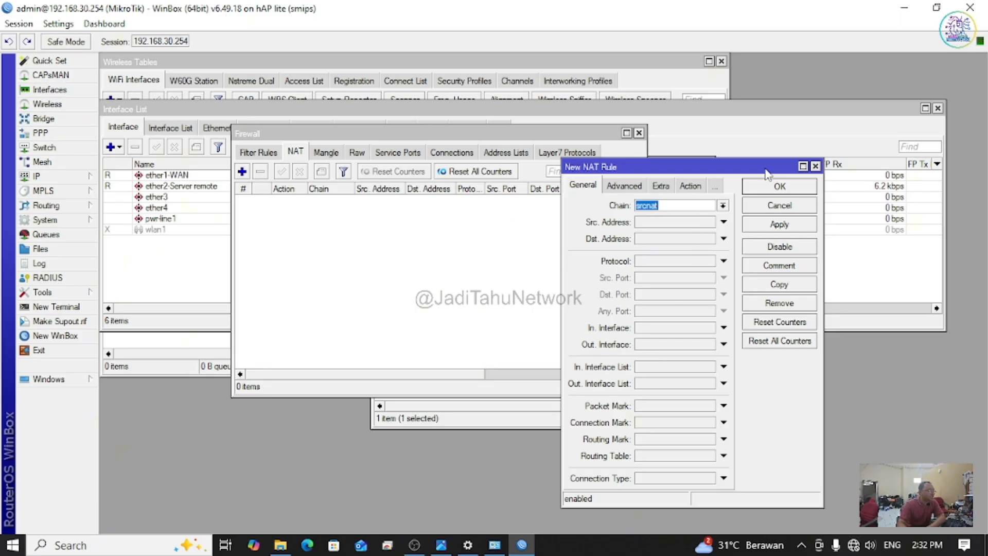
pyautogui.moveTo(766, 169); pyautogui.dragTo(746, 156)
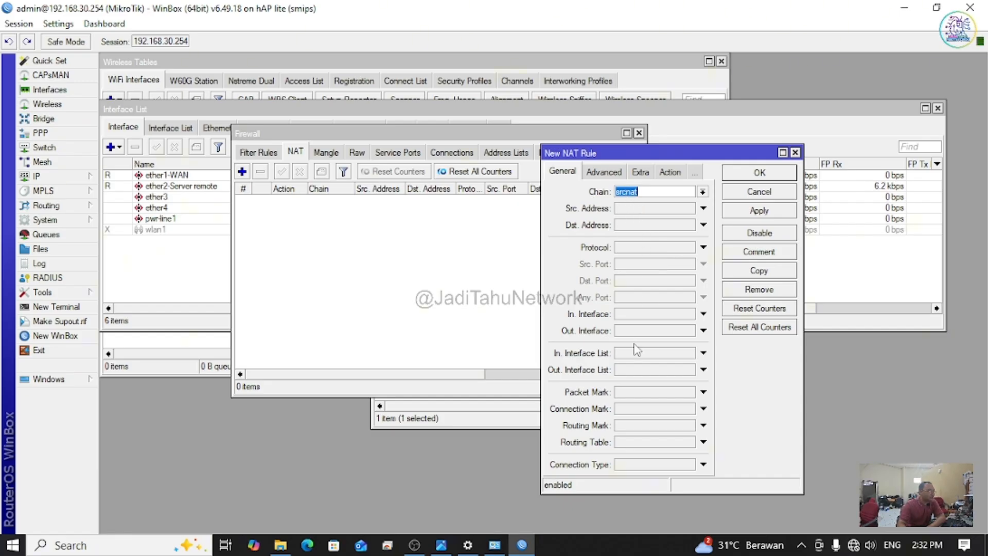
# Step: Set Out. Interface to ether1-WAN with action masquerade, save the rule, and close Firewall
pyautogui.click(703, 331)
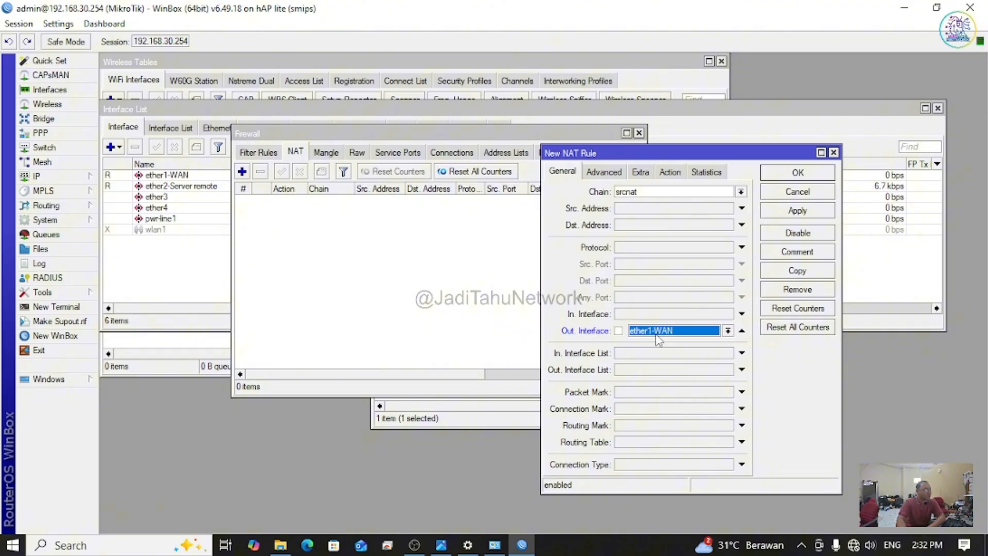
pyautogui.click(668, 175)
pyautogui.click(694, 198)
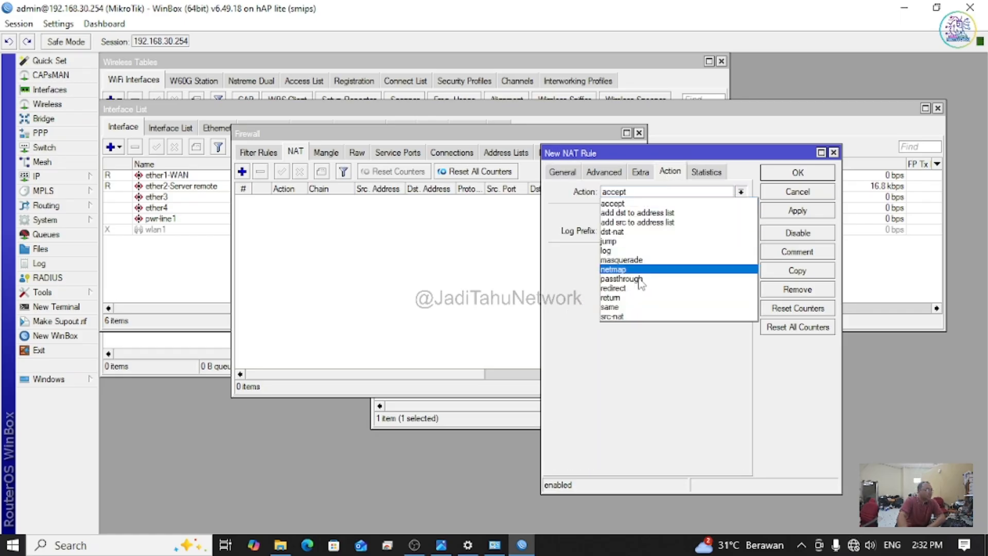
pyautogui.click(653, 267)
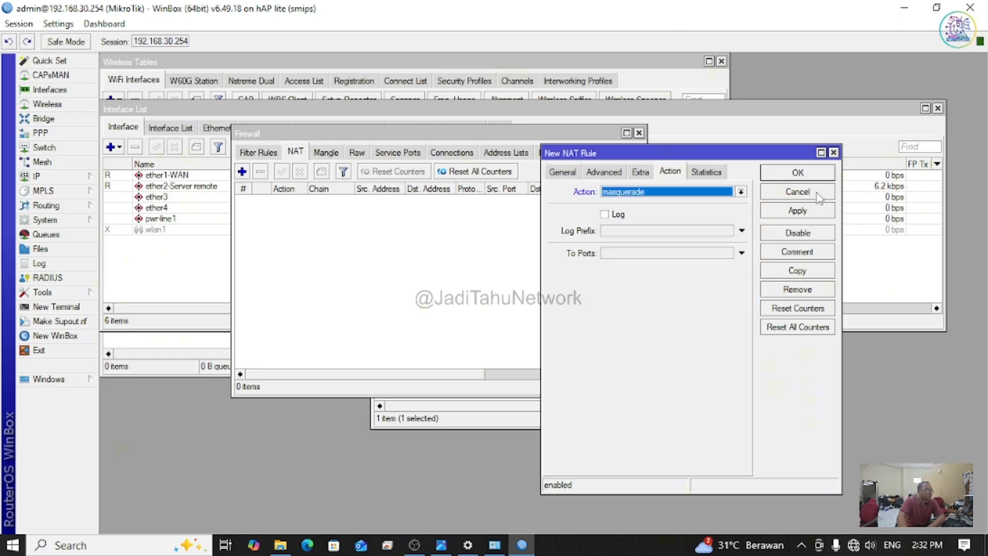
pyautogui.click(798, 173)
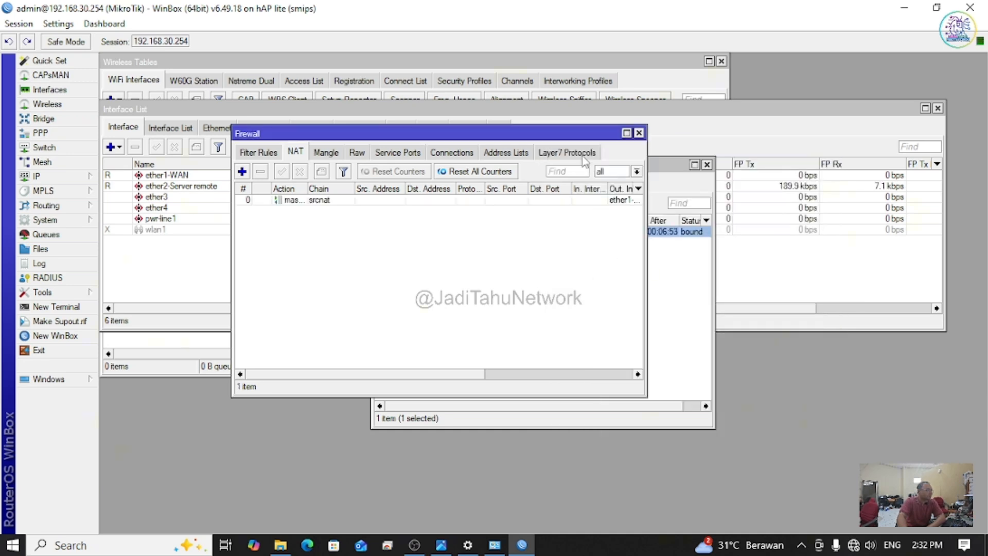
pyautogui.click(639, 133)
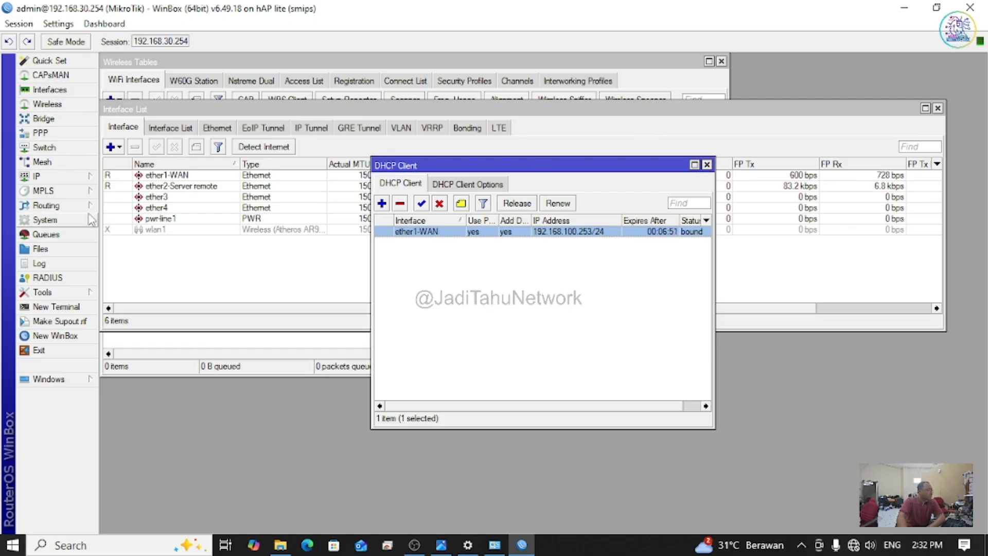
# Step: Add DNS servers 8.8.8.8 and 8.8.4.4 in IP > DNS, apply, and close
pyautogui.click(77, 177)
pyautogui.click(116, 279)
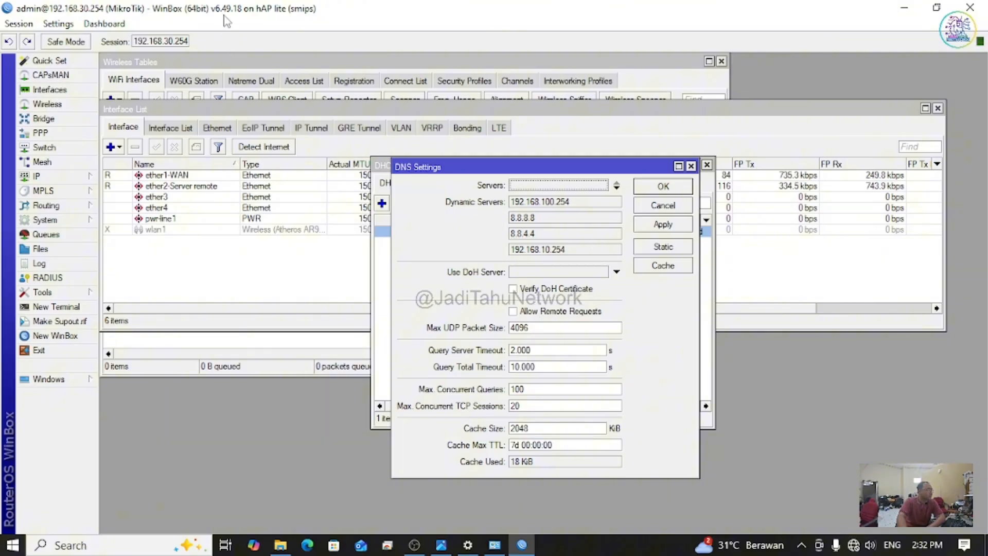
pyautogui.click(540, 251)
pyautogui.click(533, 234)
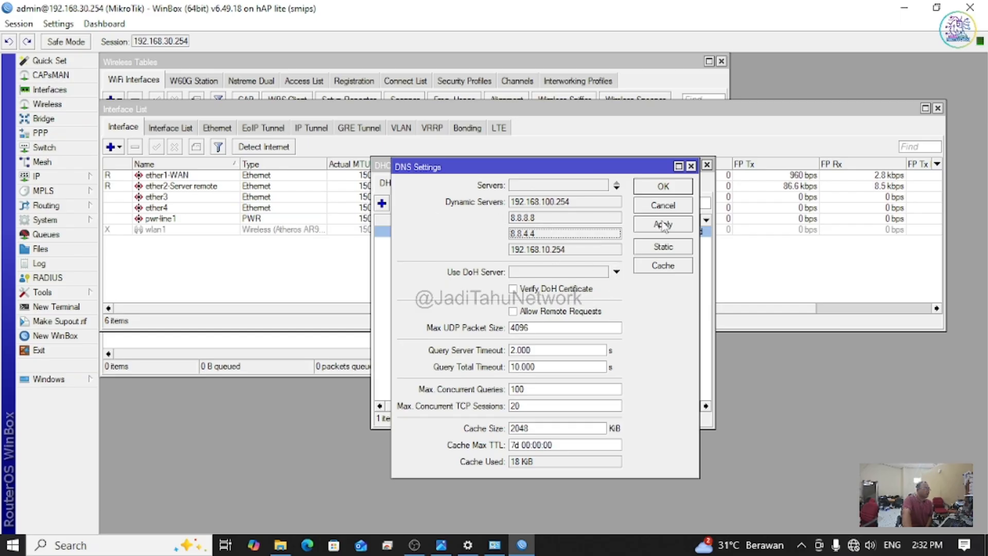
pyautogui.click(616, 187)
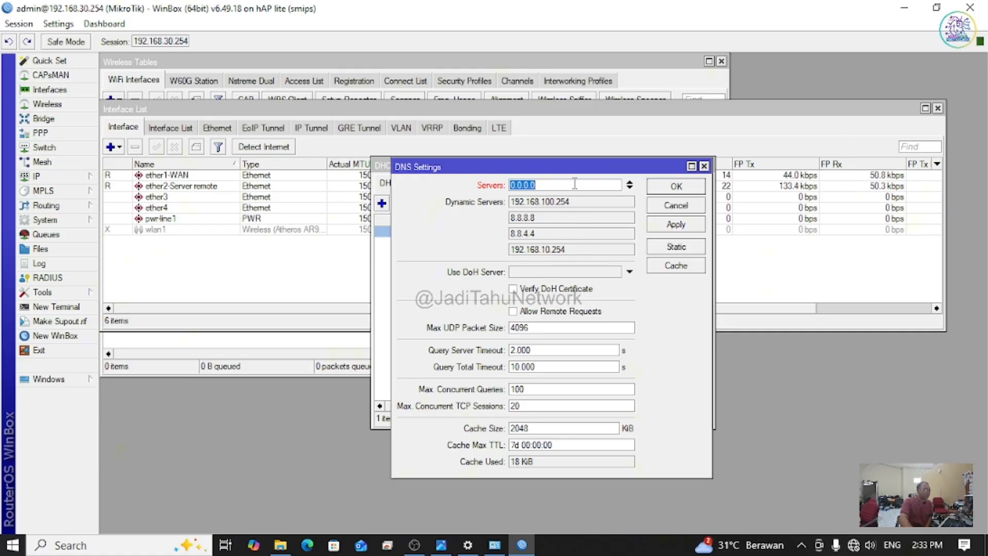
pyautogui.write('8.8')
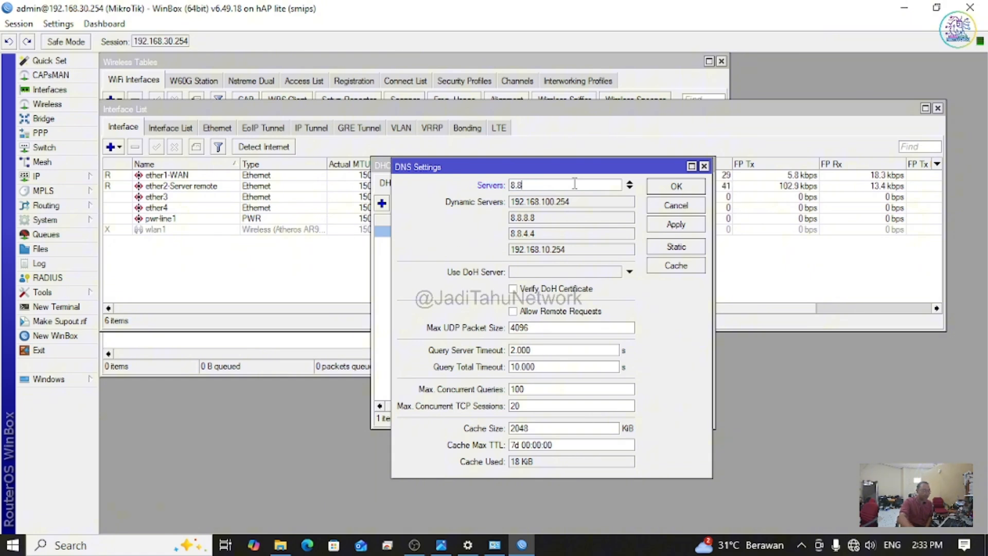
pyautogui.write('.8.')
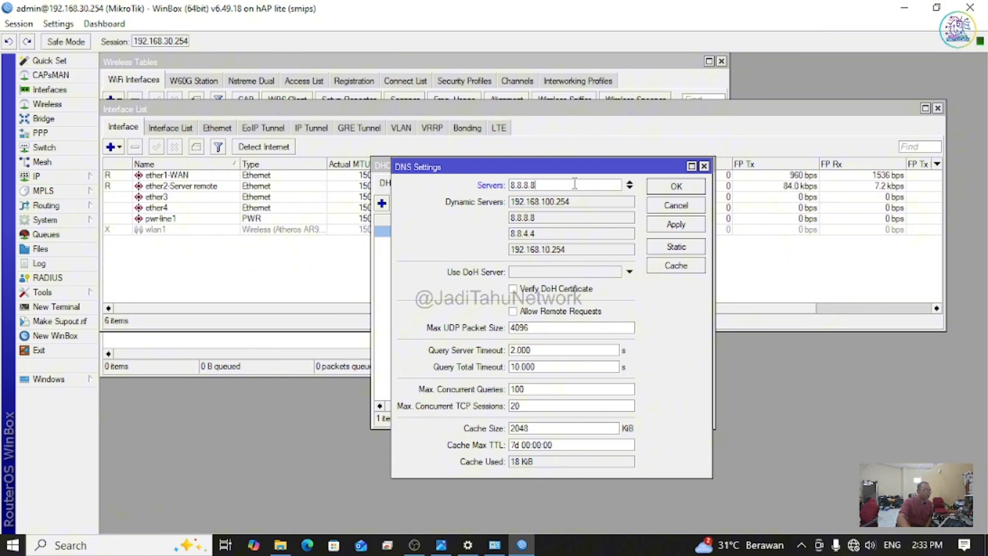
pyautogui.click(629, 187)
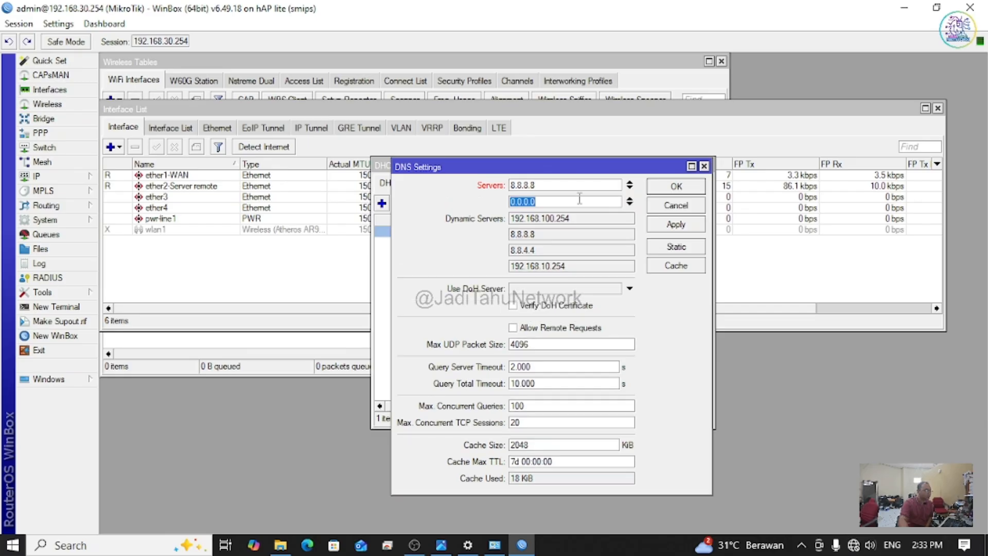
pyautogui.write('8.8')
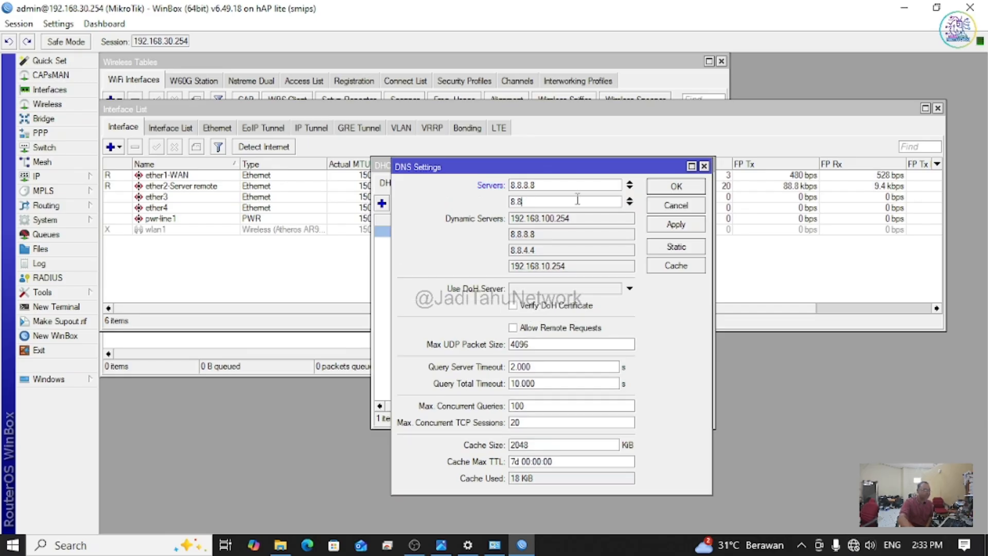
pyautogui.write('.4.4')
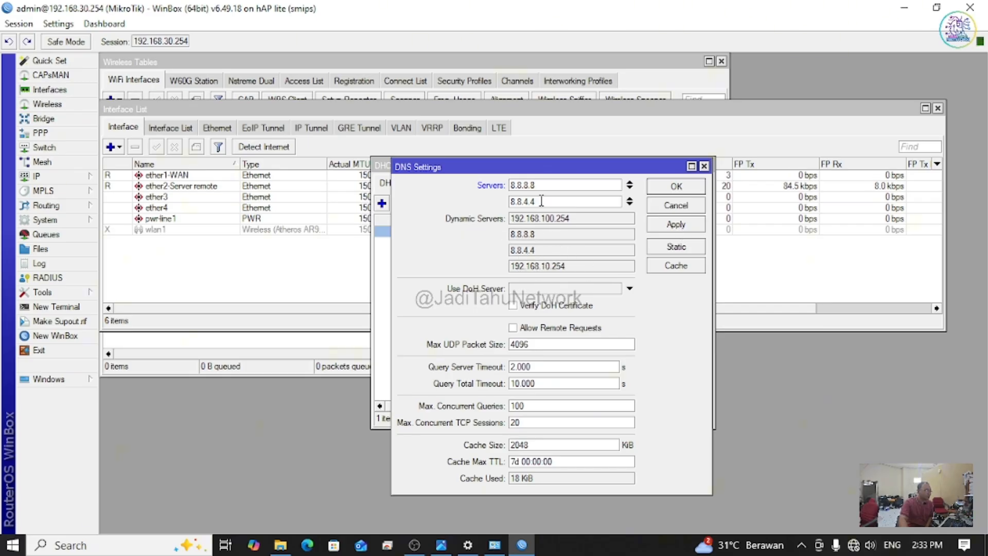
pyautogui.click(680, 230)
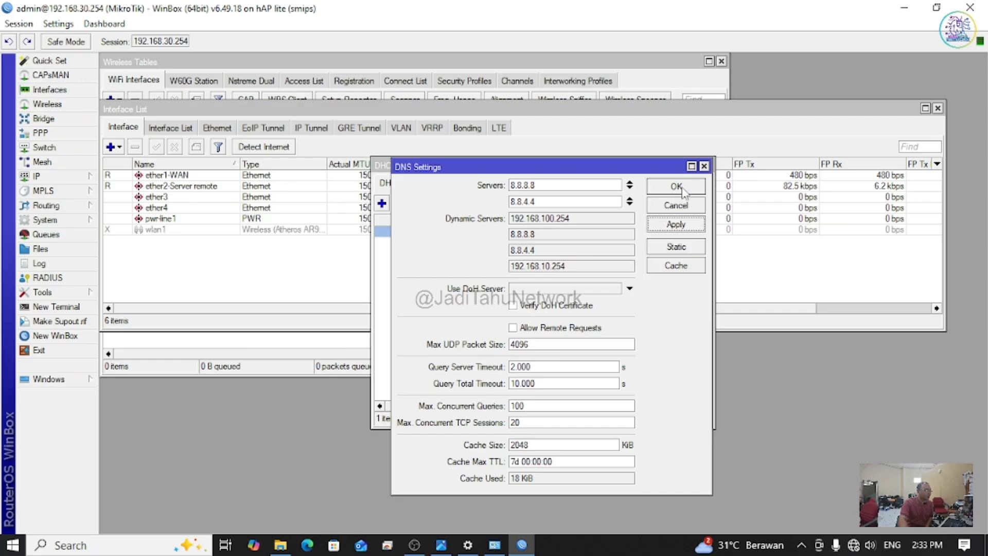
pyautogui.click(676, 193)
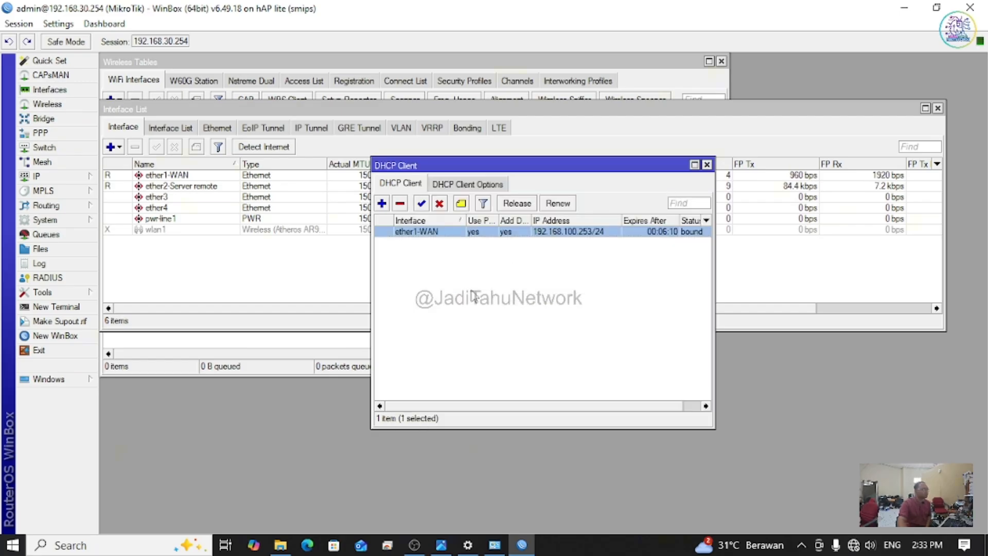
# Step: Inspect the 0.0.0.0/0 route via 192.168.100.254, then close the Route List and DHCP Client windows
pyautogui.click(57, 176)
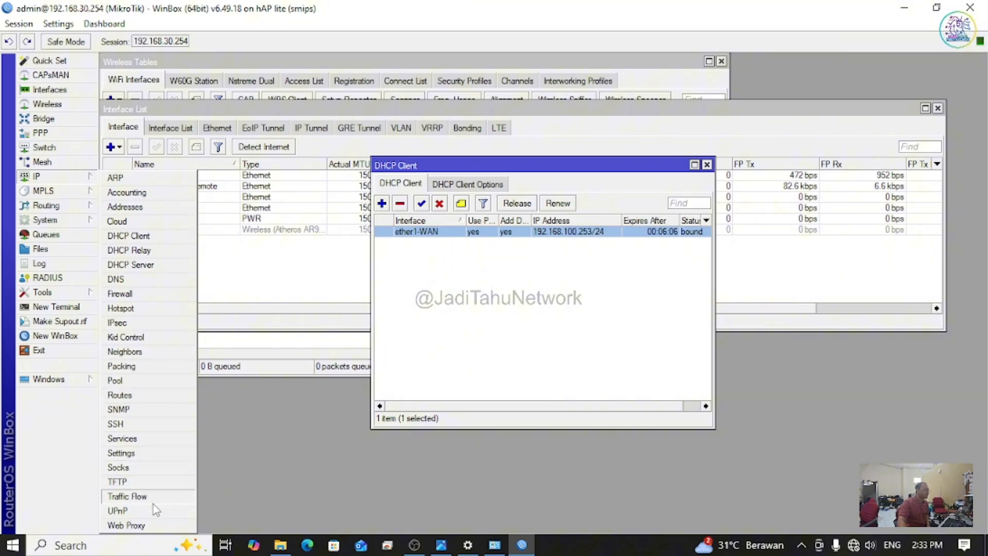
pyautogui.click(146, 395)
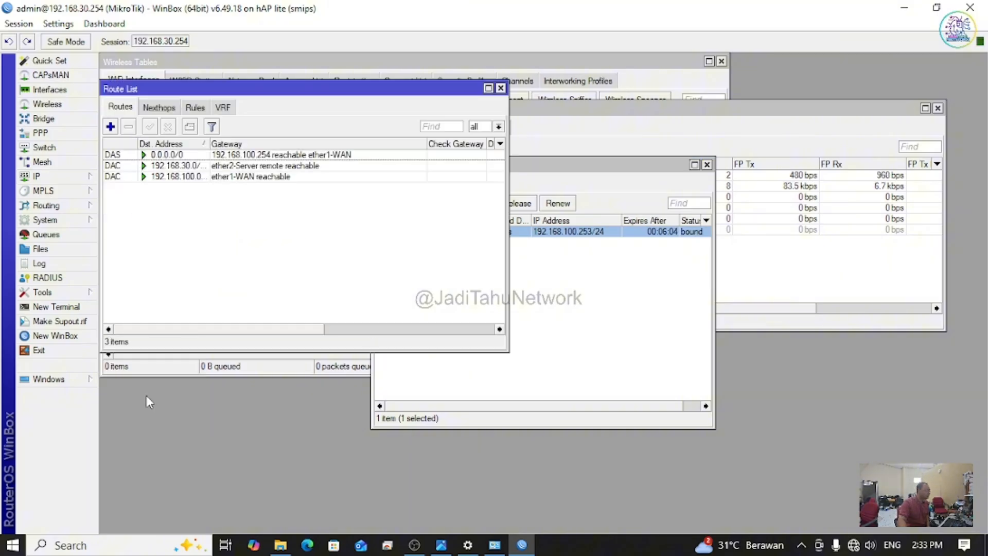
pyautogui.moveTo(370, 98); pyautogui.dragTo(685, 178)
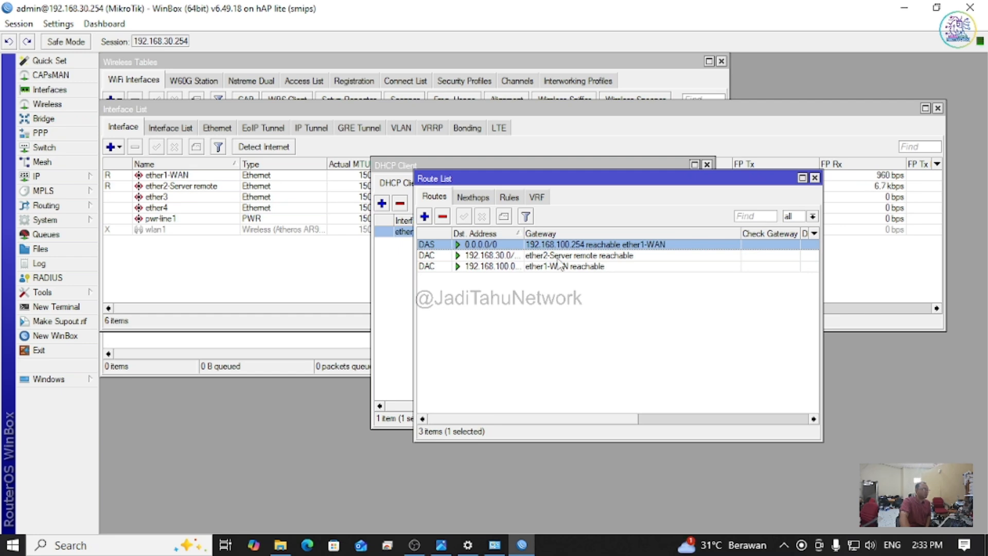
pyautogui.click(814, 178)
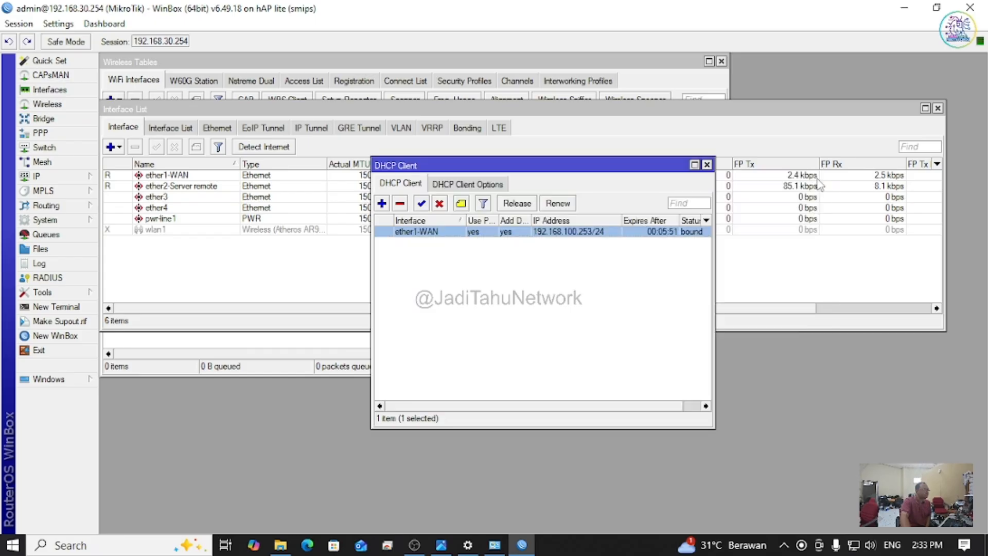
pyautogui.click(706, 166)
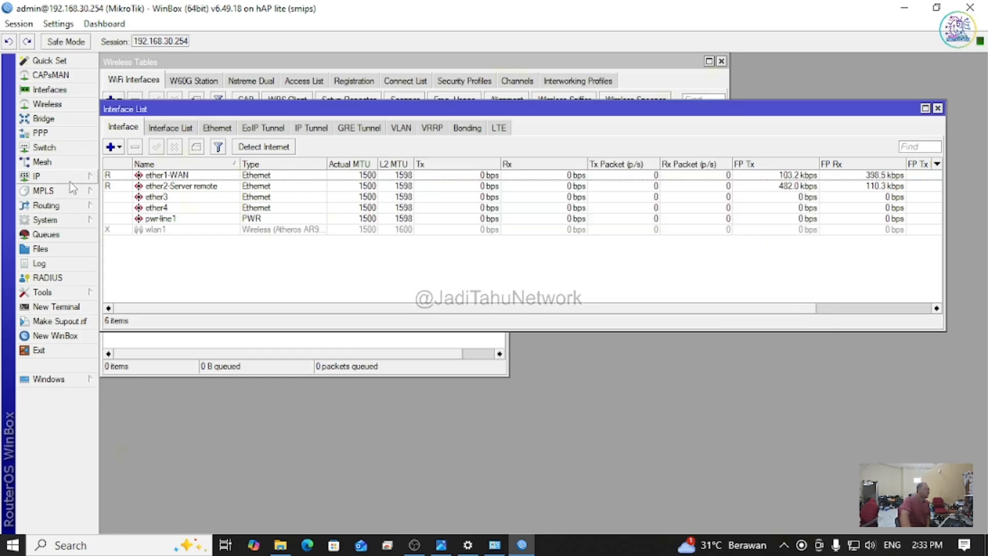
# Step: Open System > SNTP Client and move its window to the upper left
pyautogui.click(70, 221)
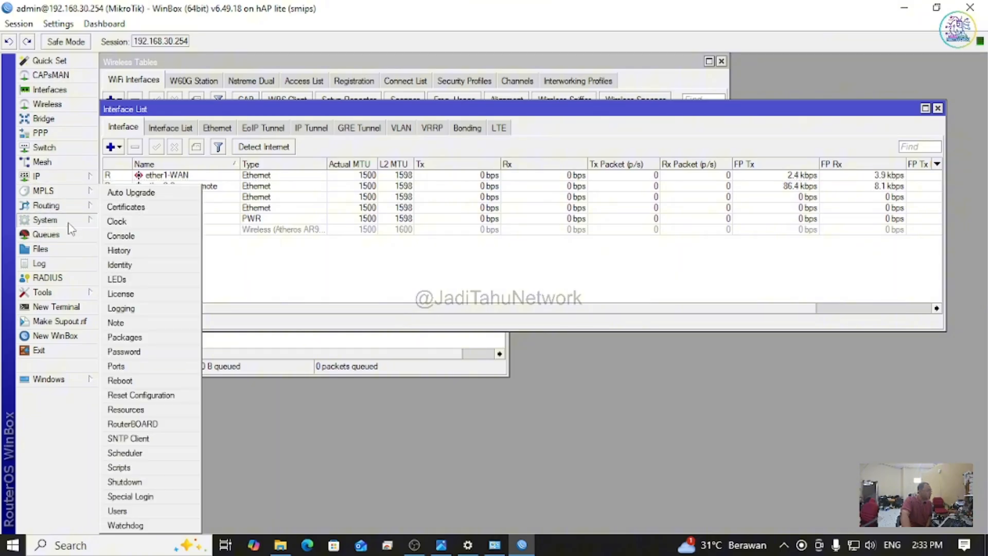
pyautogui.click(156, 440)
pyautogui.moveTo(550, 166); pyautogui.dragTo(380, 112)
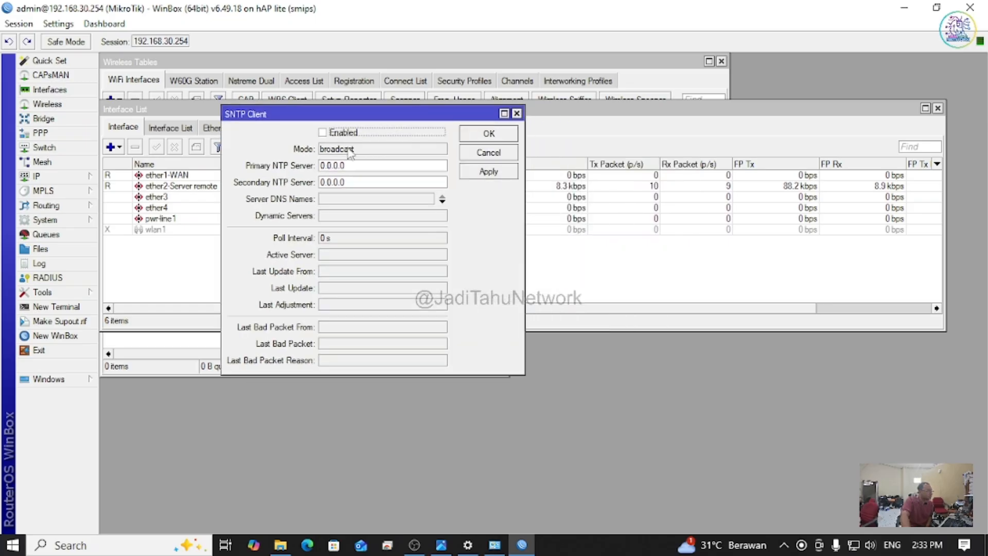
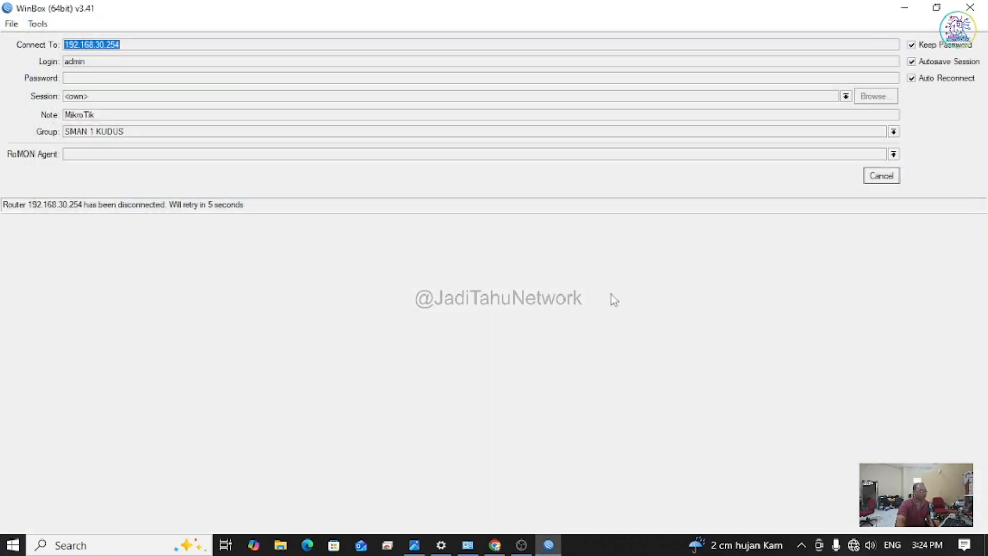
# Step: Minimize WinBox, the topology image and Chrome to uncover the Network Connections window
pyautogui.click(904, 9)
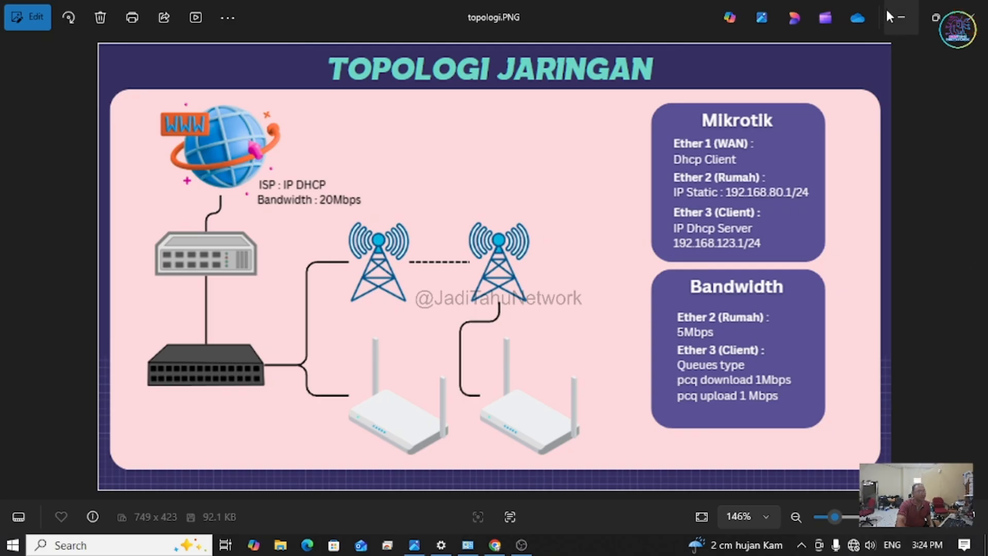
pyautogui.click(897, 17)
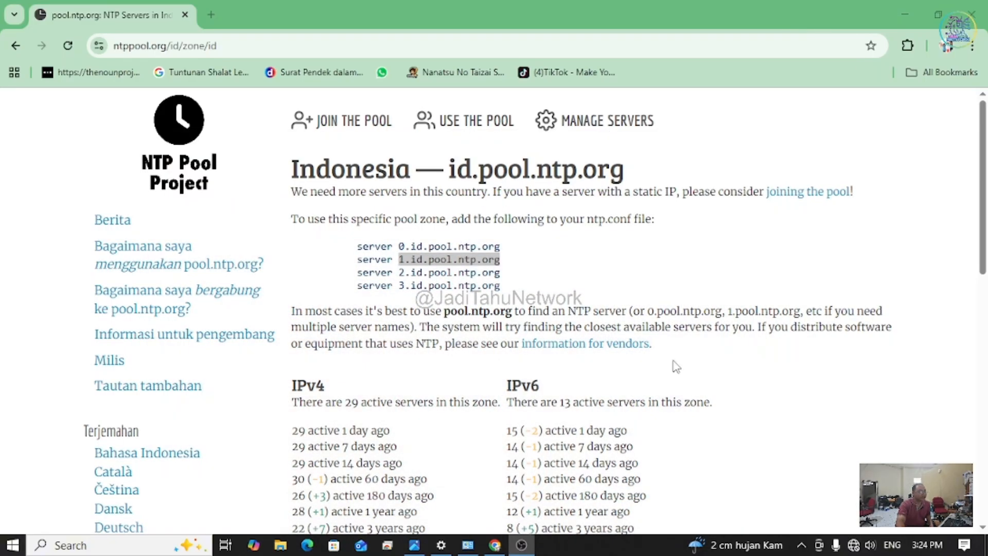
pyautogui.click(906, 10)
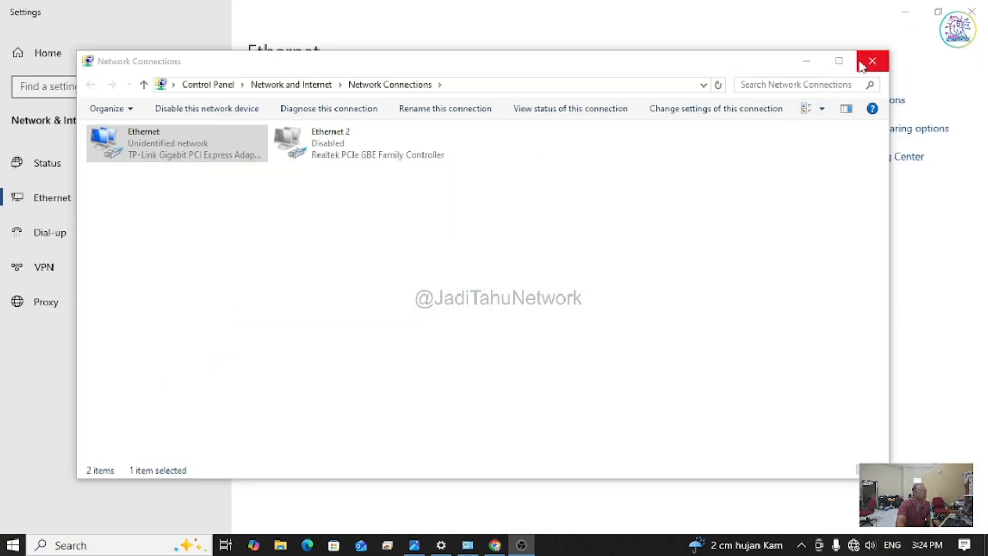
# Step: Set the Ethernet adapter's IPv4 to obtain IP and DNS server addresses automatically
pyautogui.doubleClick(135, 154)
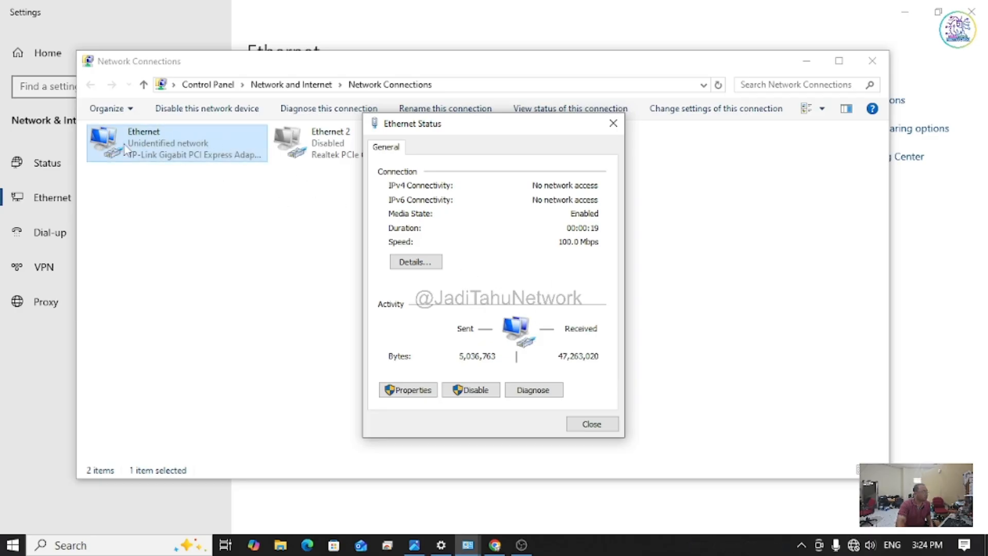
pyautogui.click(411, 390)
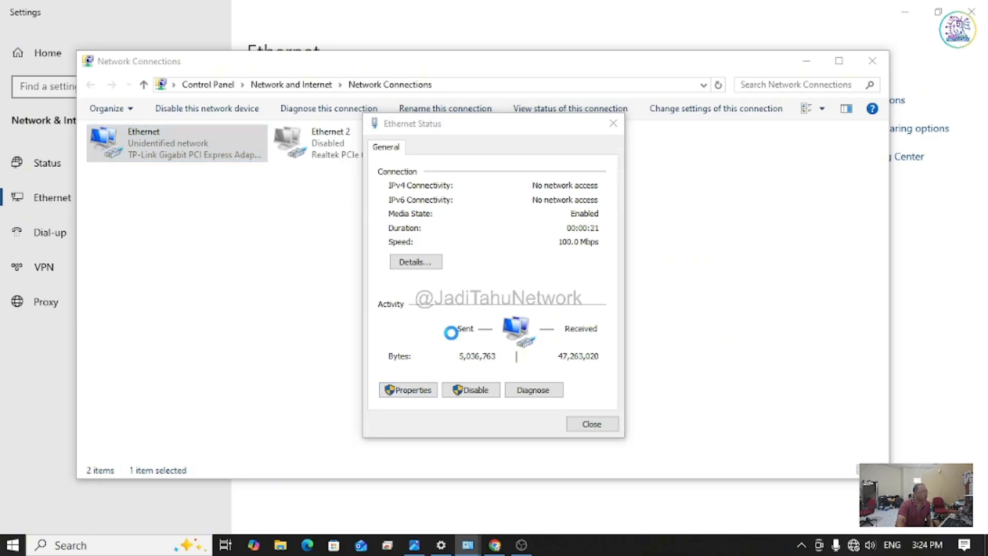
pyautogui.doubleClick(520, 289)
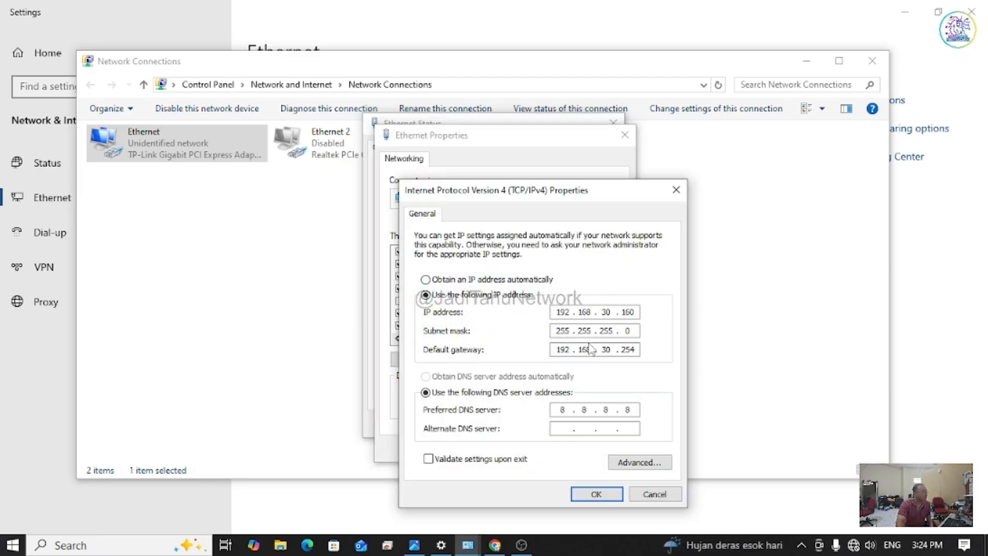
pyautogui.click(526, 280)
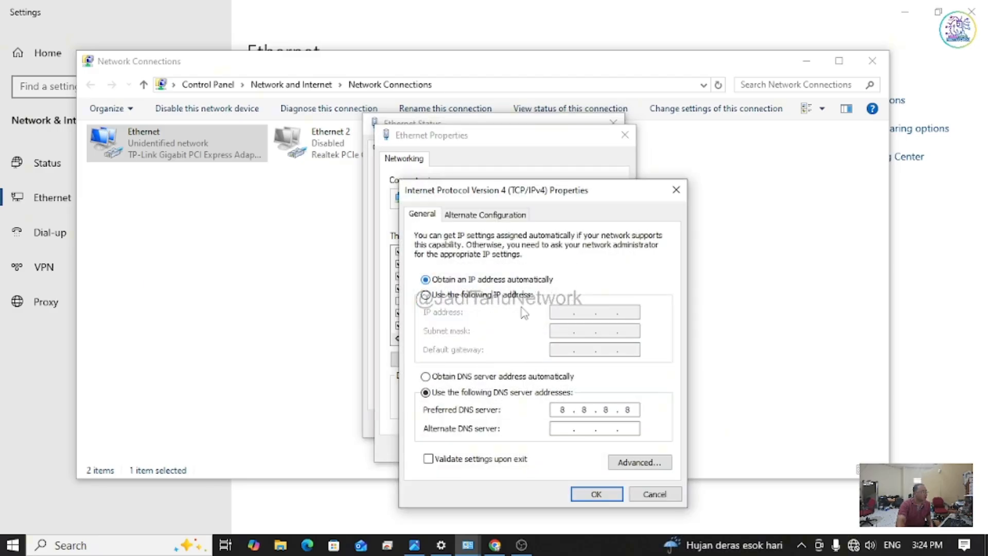
pyautogui.click(480, 378)
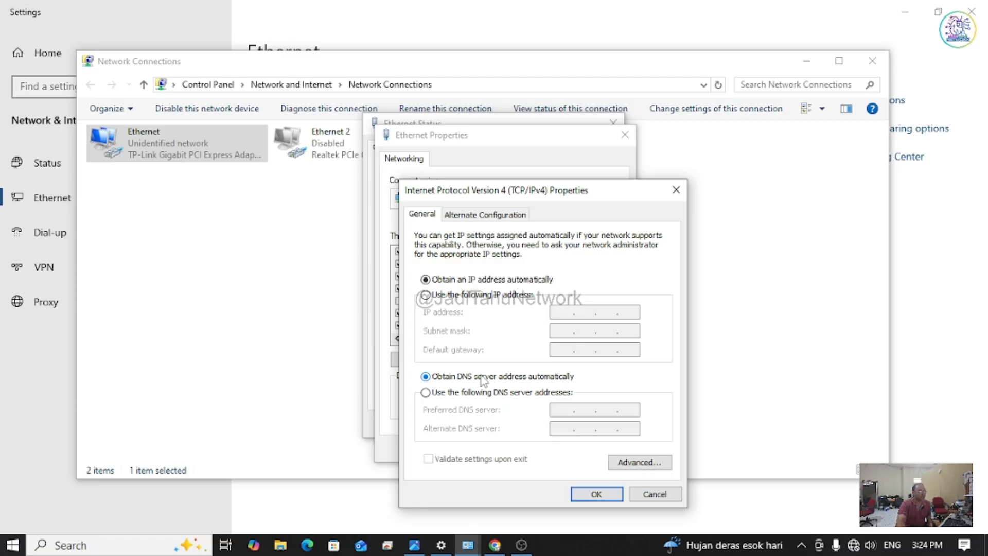
pyautogui.click(596, 494)
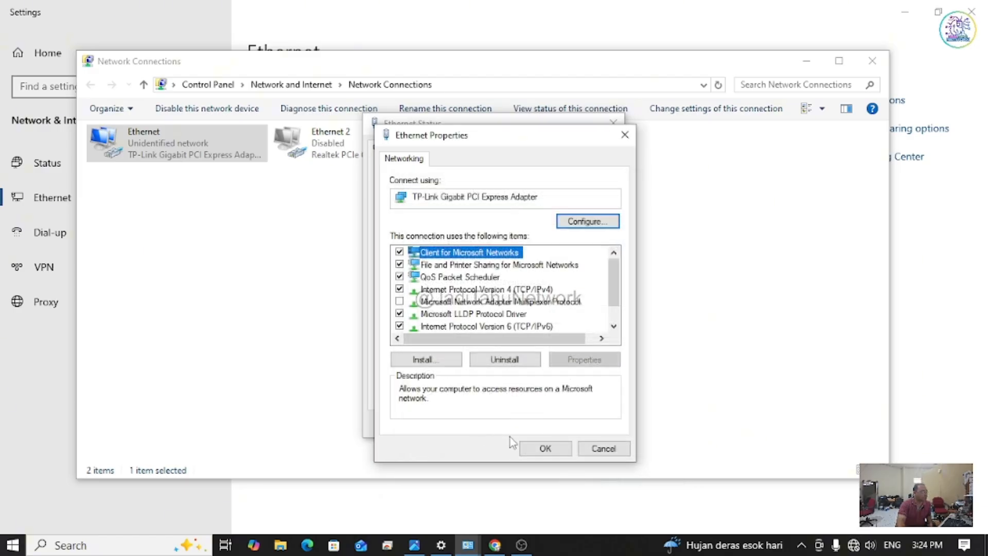
pyautogui.click(545, 448)
# Step: Close the Ethernet Status, Network Connections and Settings windows
pyautogui.click(586, 425)
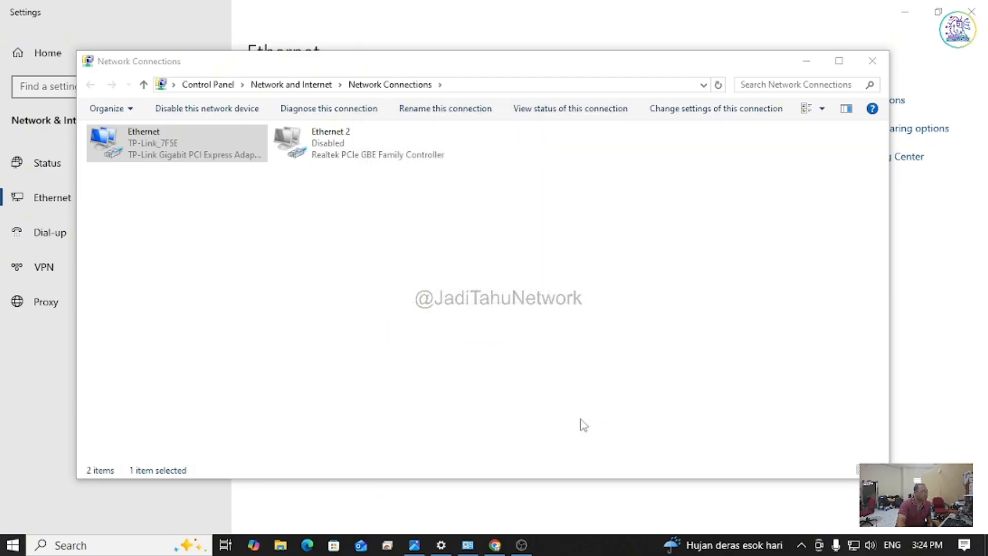
pyautogui.click(872, 61)
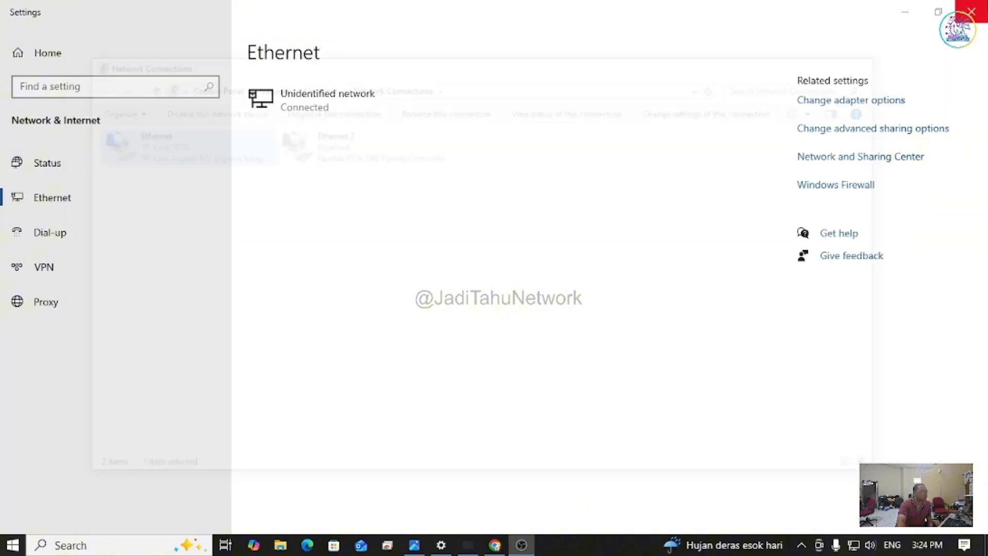
pyautogui.click(983, 7)
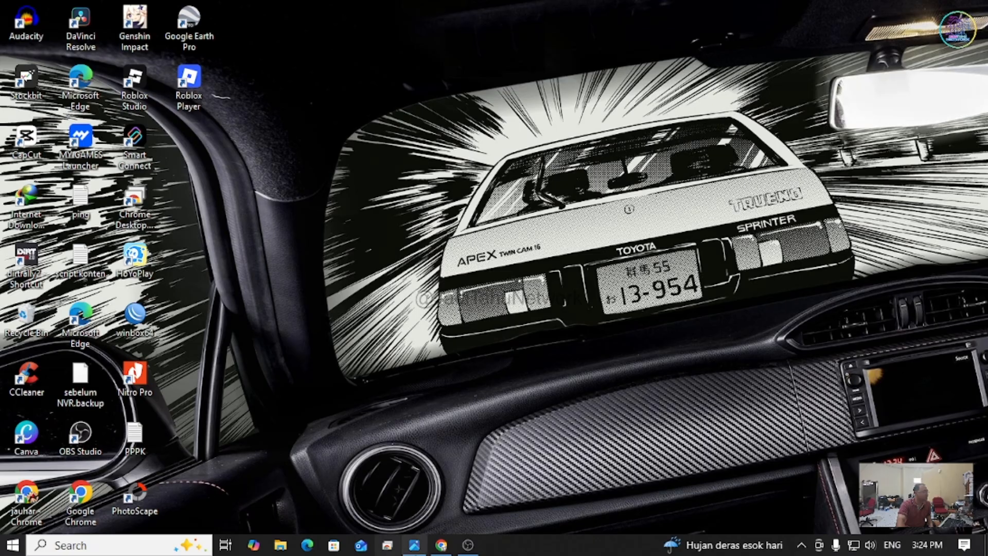
# Step: Launch Chrome in a maximized Guest mode window
pyautogui.doubleClick(81, 496)
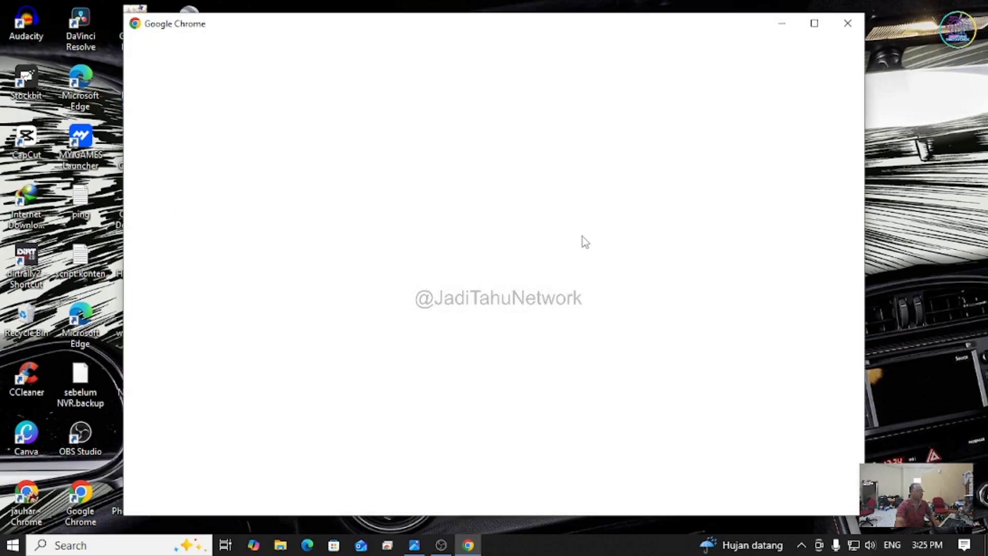
pyautogui.click(817, 32)
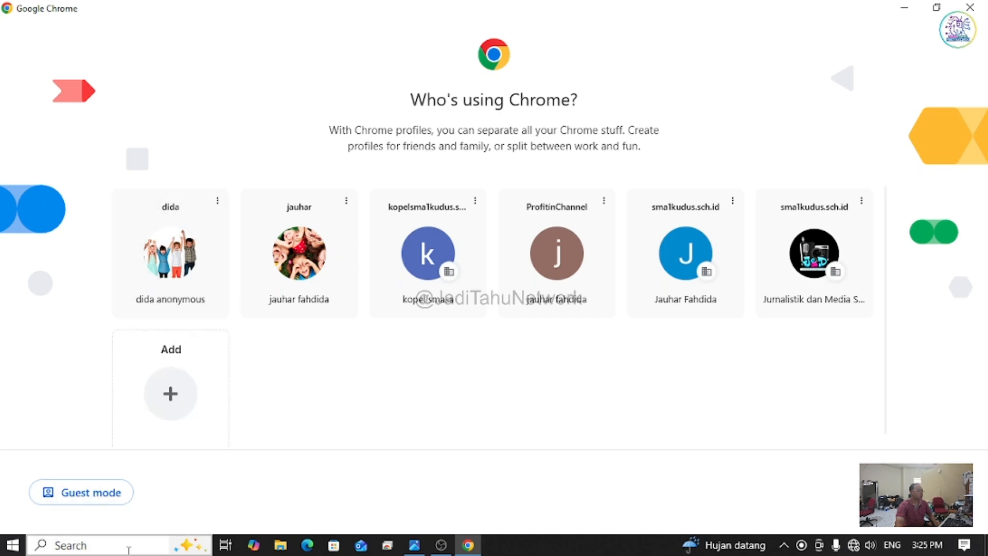
pyautogui.click(96, 495)
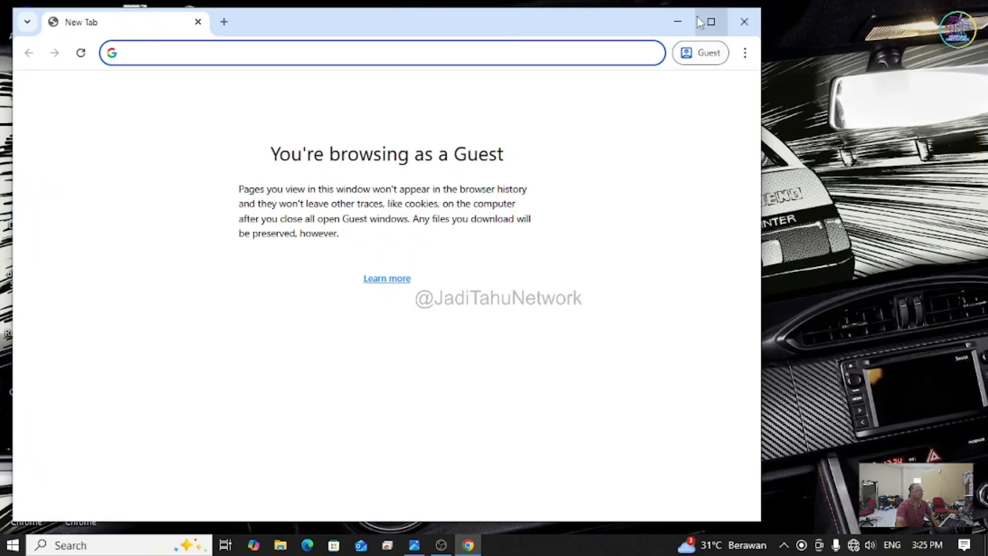
pyautogui.click(711, 22)
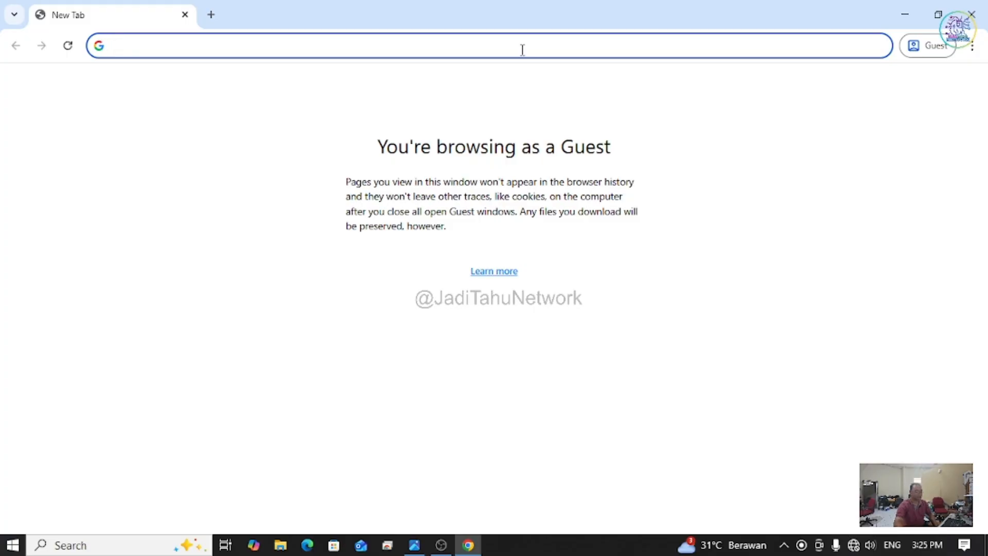
# Step: Load the router admin address 192.168.0.1
pyautogui.write('192.1')
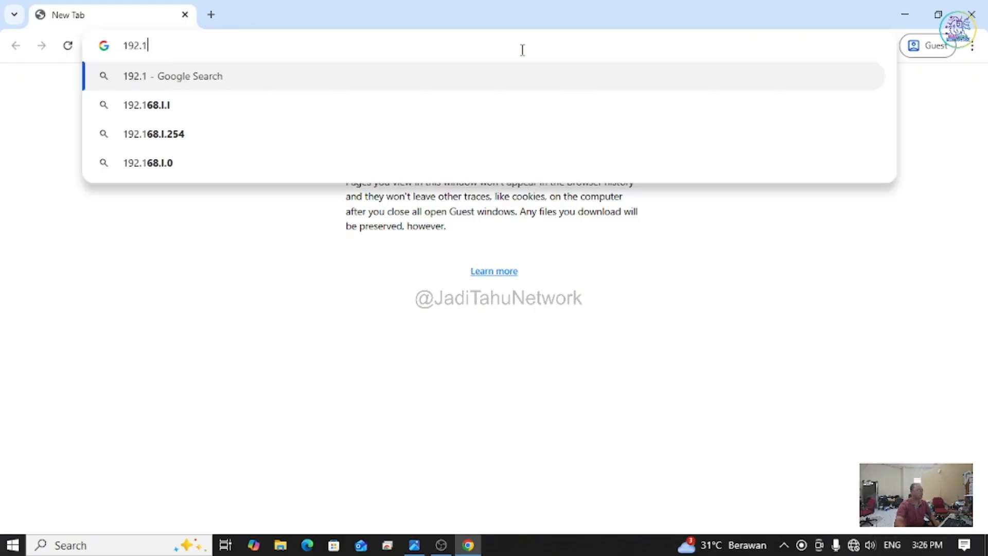
pyautogui.write('68.0.1')
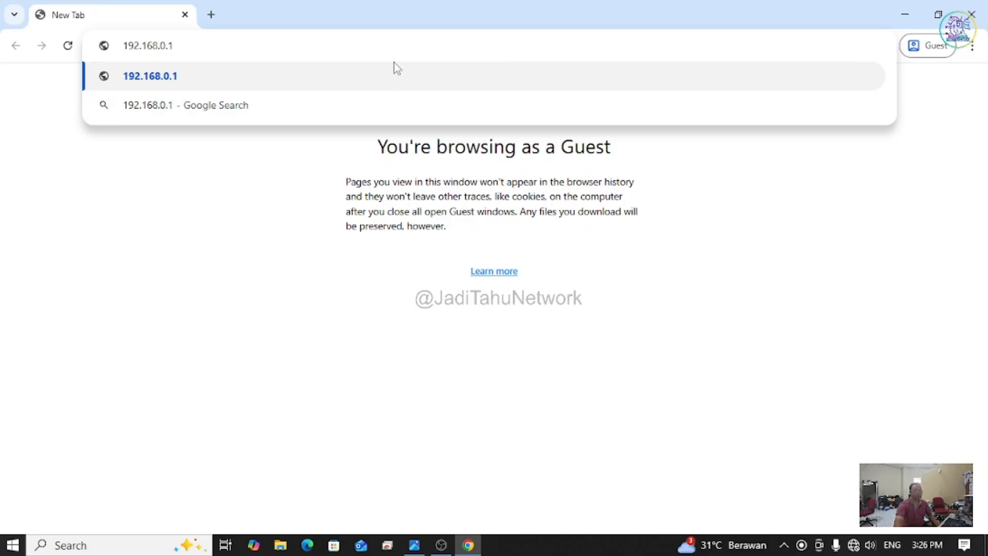
pyautogui.moveTo(180, 46); pyautogui.dragTo(122, 46)
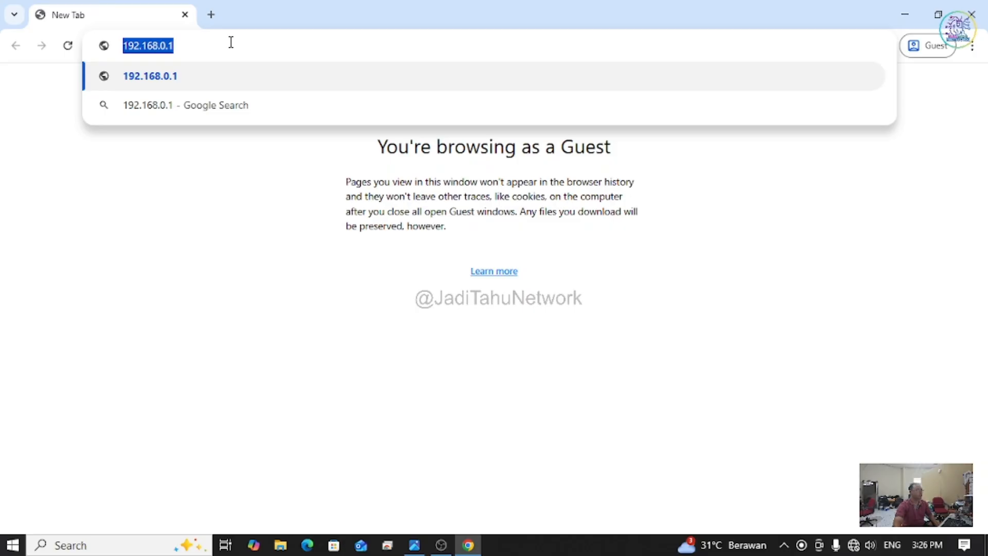
pyautogui.press('Return')
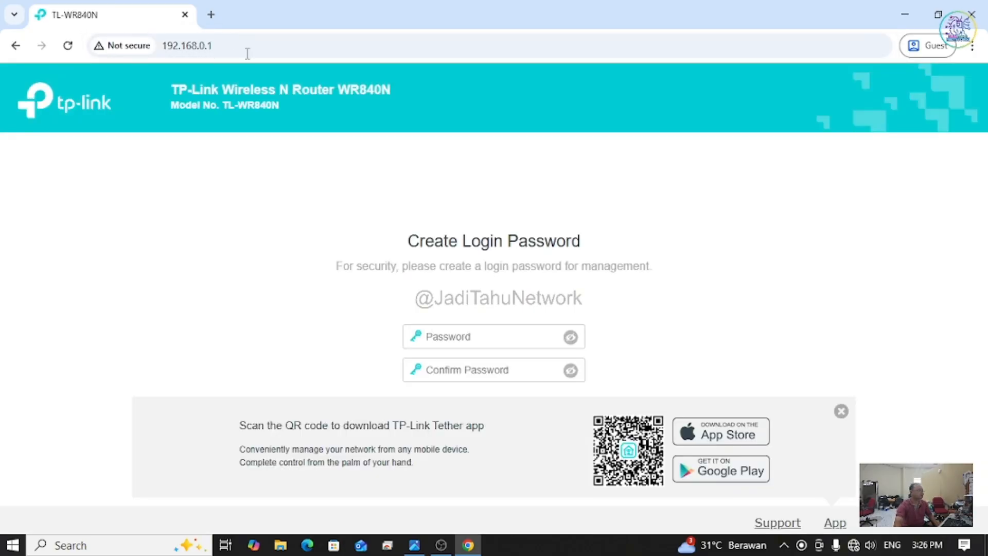
# Step: Enter and confirm a new TP-Link admin password, dismissing the Tether app banner, and submit
pyautogui.click(484, 336)
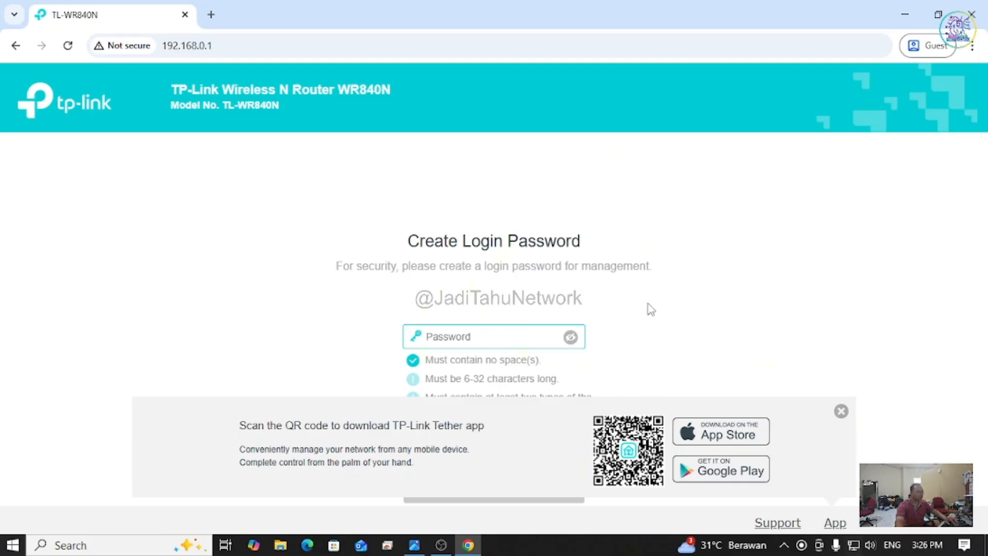
pyautogui.write('•••••••')
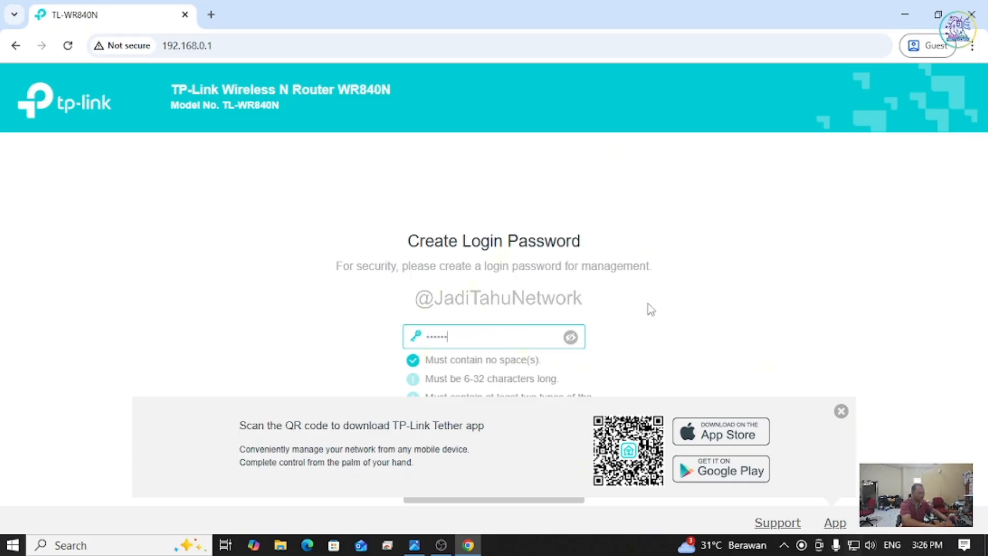
pyautogui.write('•••')
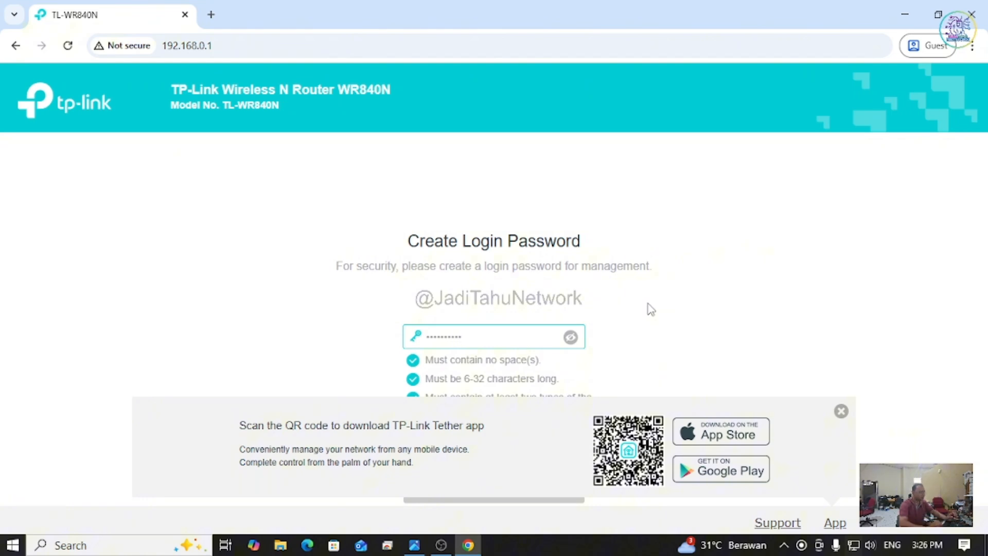
pyautogui.click(836, 415)
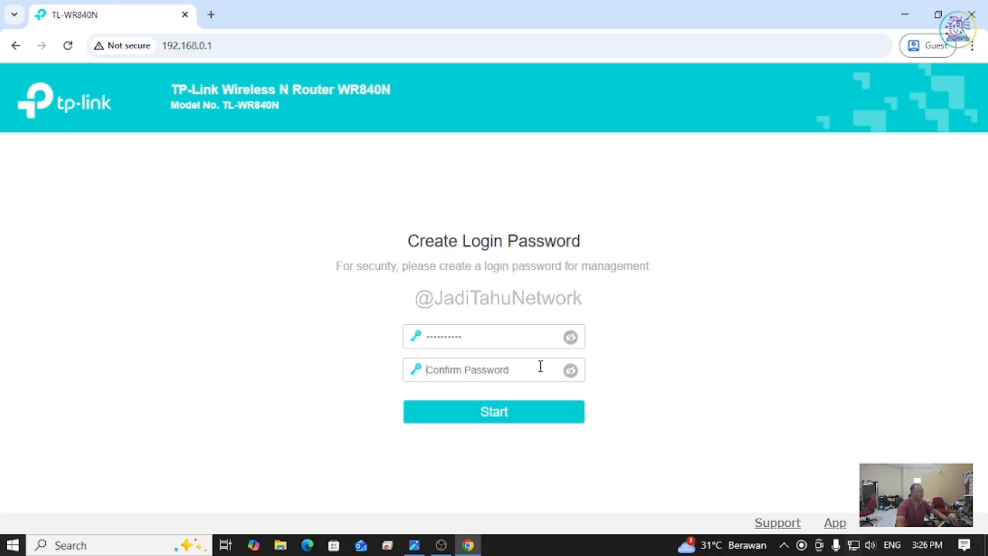
pyautogui.write('•••••')
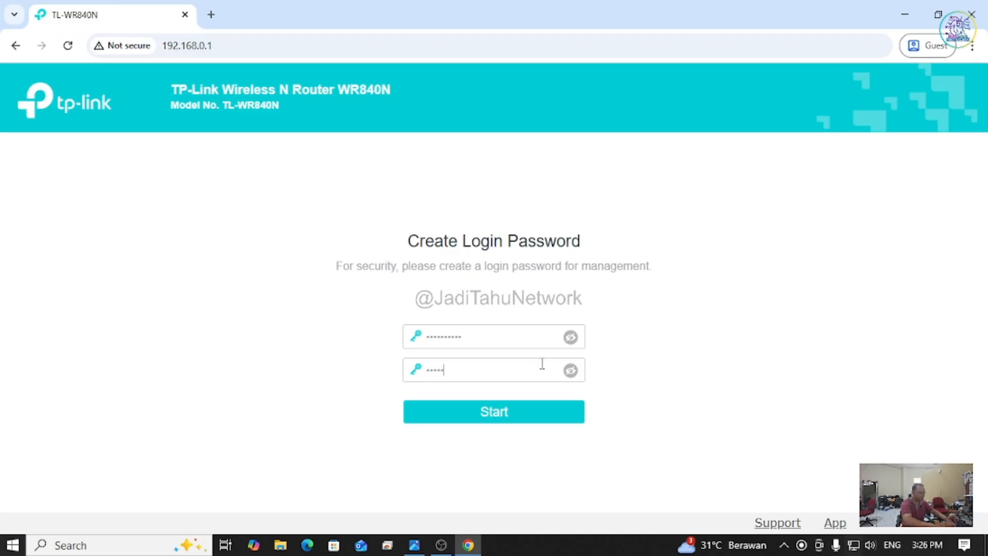
pyautogui.write('•••••')
pyautogui.click(503, 412)
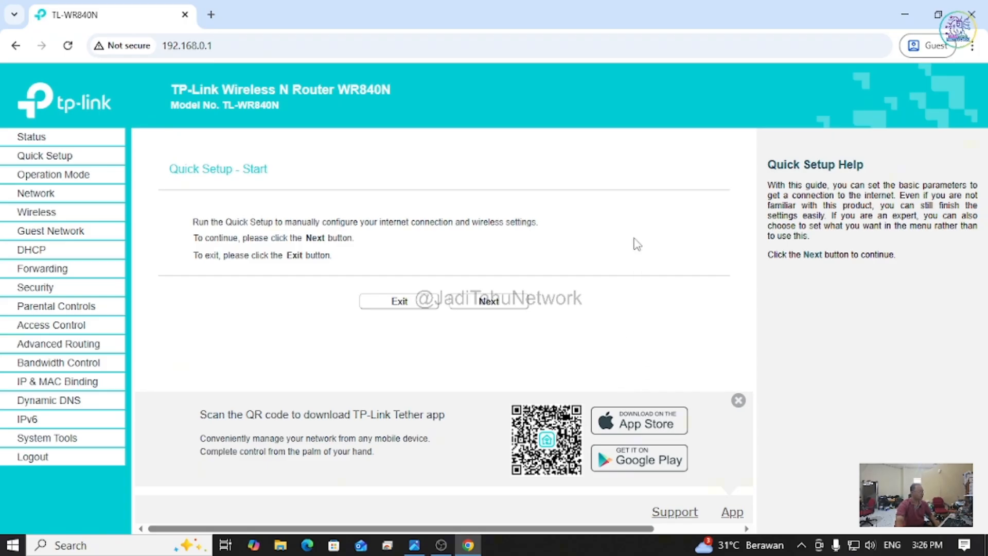
# Step: Begin Quick Setup and choose Access Point as the operation mode
pyautogui.click(503, 309)
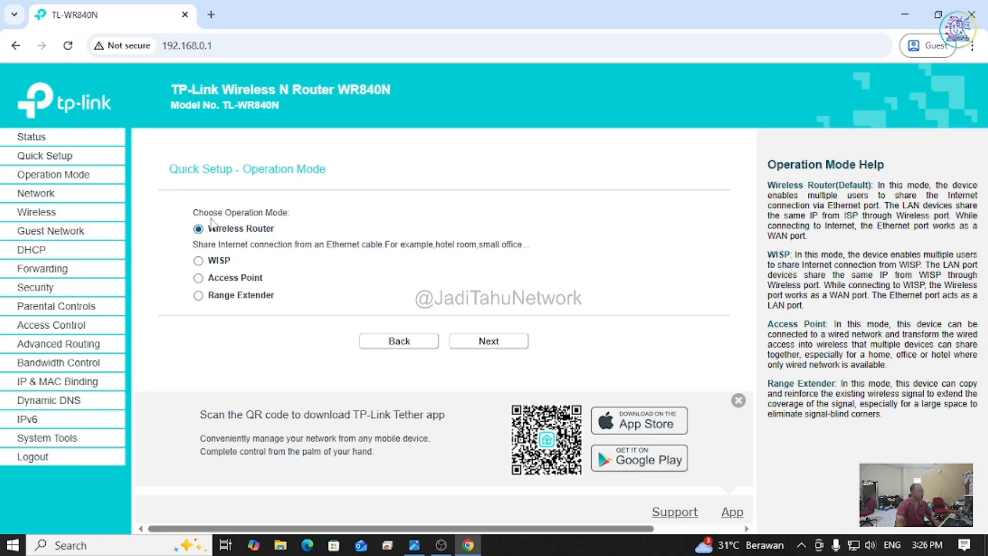
pyautogui.click(199, 278)
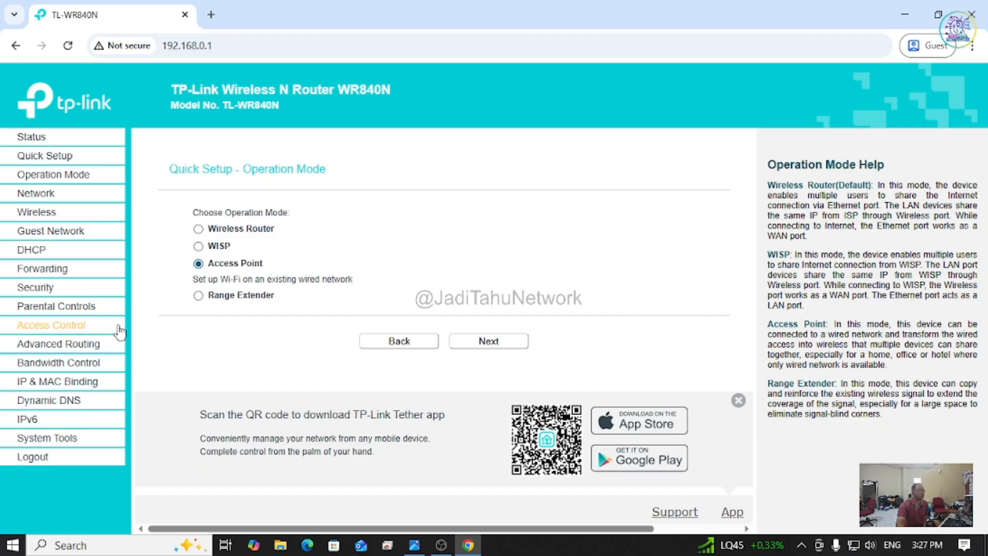
# Step: Rename the Wi-Fi from TP-Link_7F5E to 'rumah si A' and set a new wireless password
pyautogui.click(494, 342)
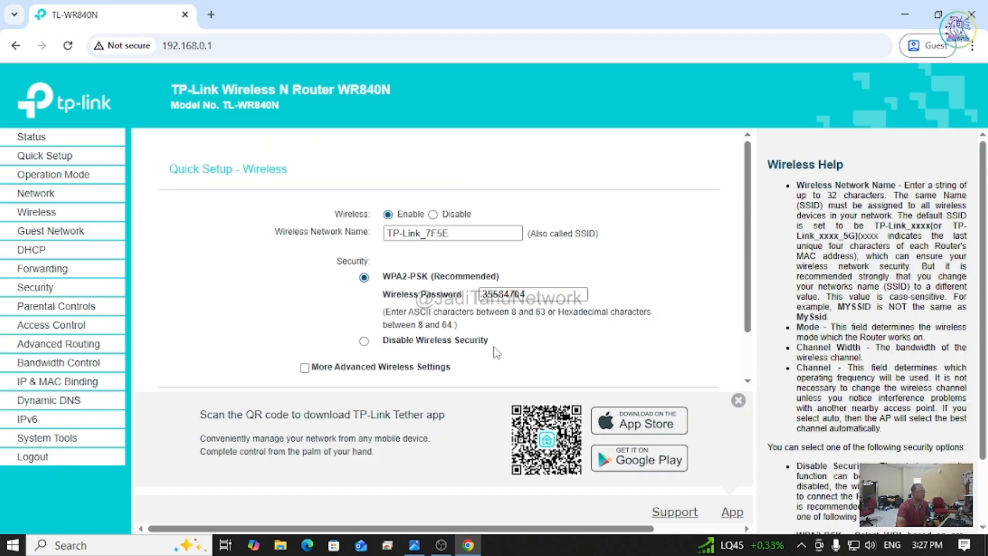
pyautogui.moveTo(458, 234); pyautogui.dragTo(436, 233)
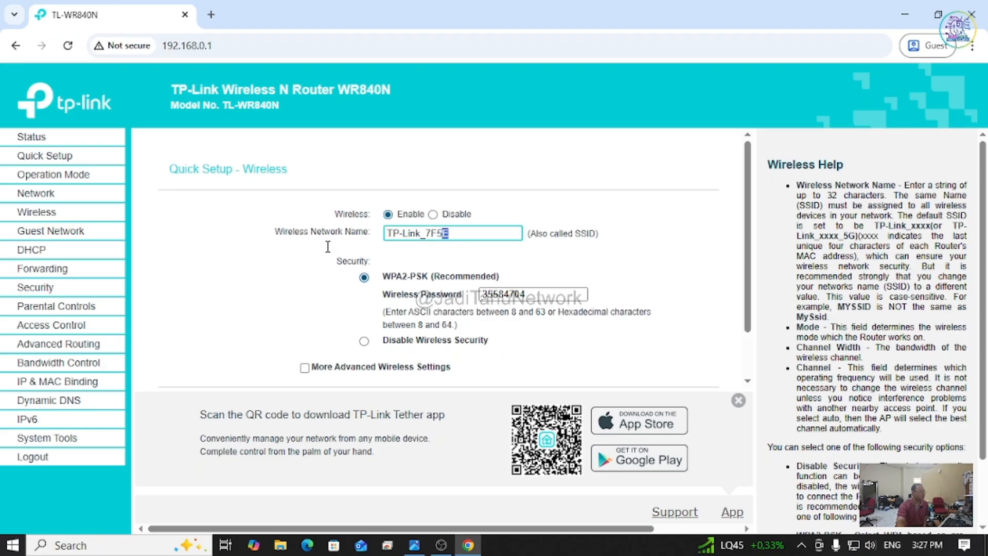
pyautogui.moveTo(328, 247); pyautogui.dragTo(344, 244)
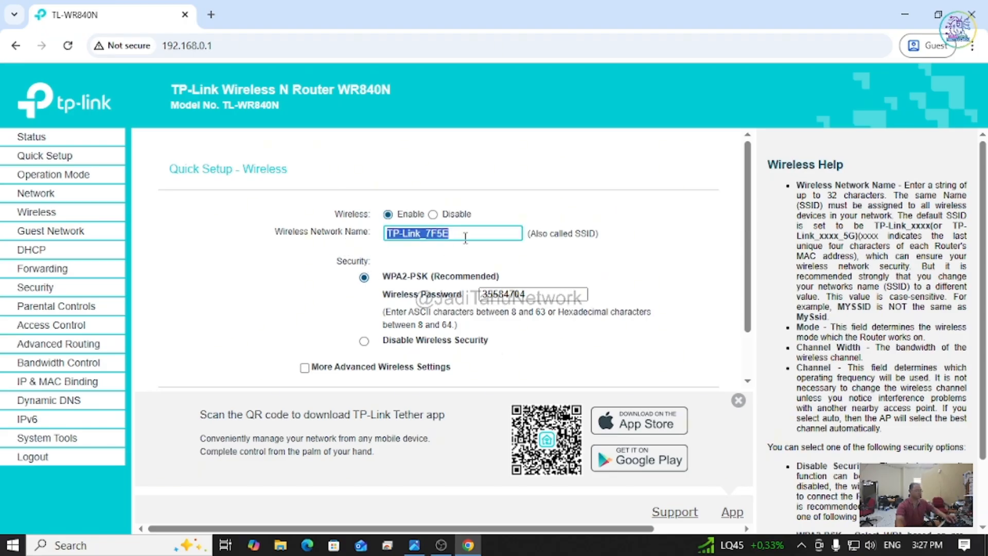
pyautogui.write('rumah si')
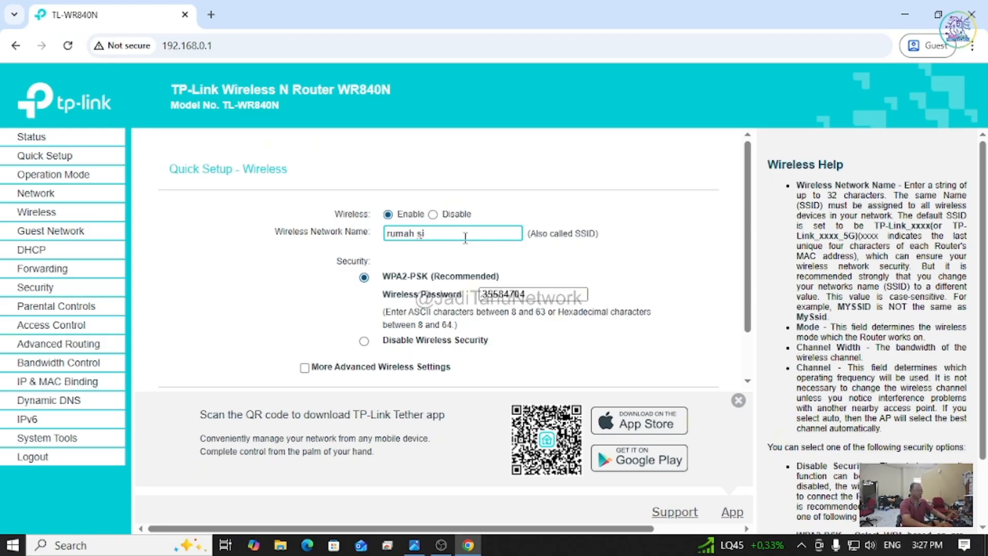
pyautogui.write(' A')
pyautogui.moveTo(540, 297); pyautogui.dragTo(427, 296)
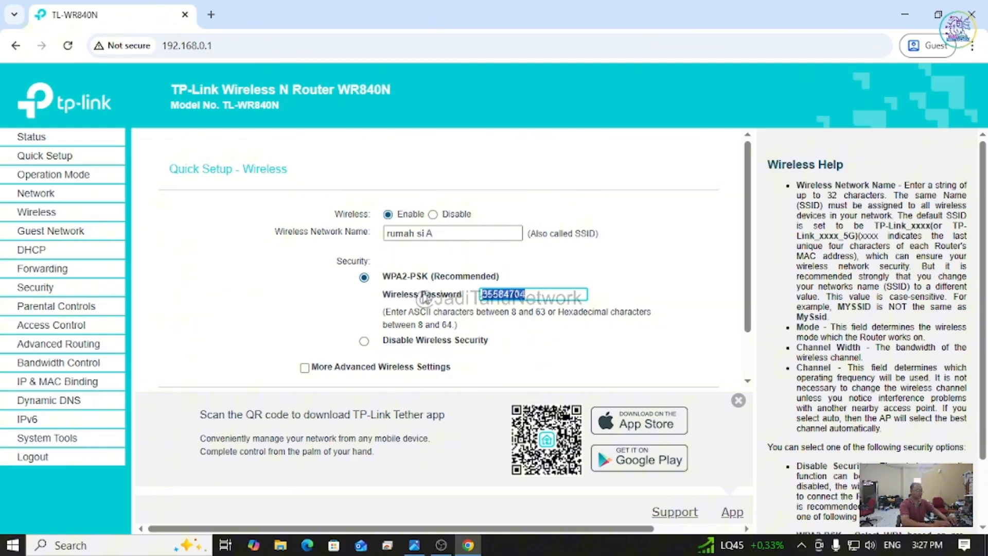
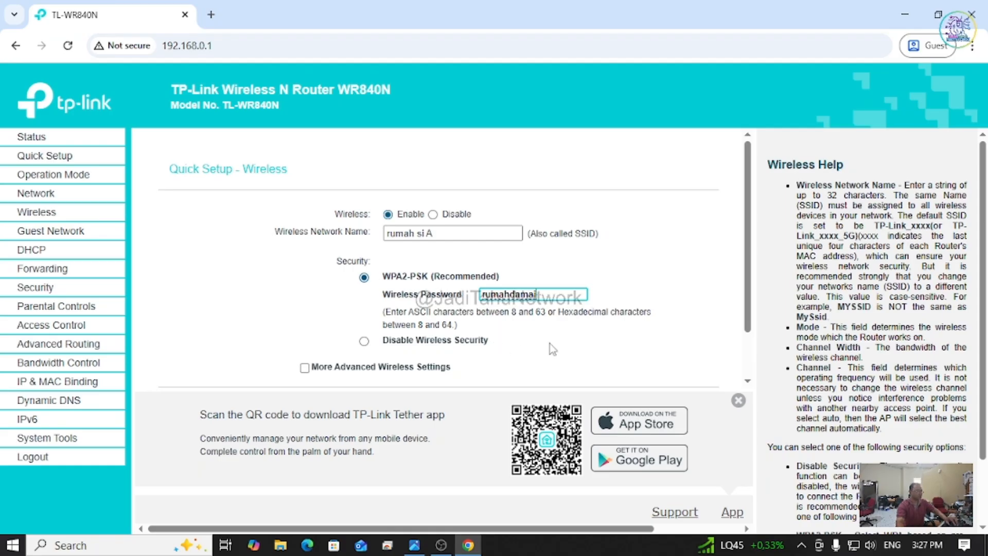
# Step: Expand and then collapse the More Advanced Wireless Settings
pyautogui.scroll(-2, 315, 323)
pyautogui.click(305, 311)
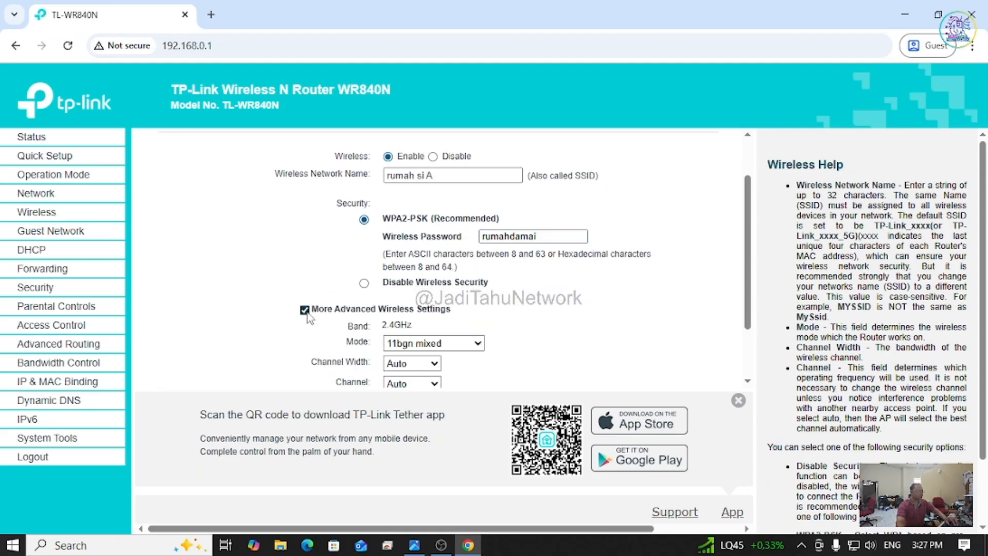
pyautogui.scroll(-3, 325, 319)
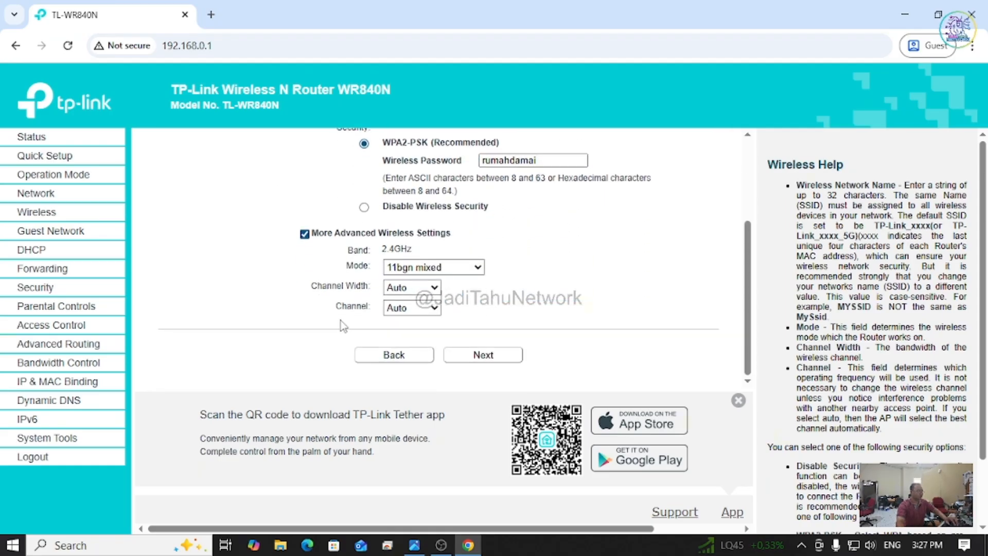
pyautogui.click(304, 233)
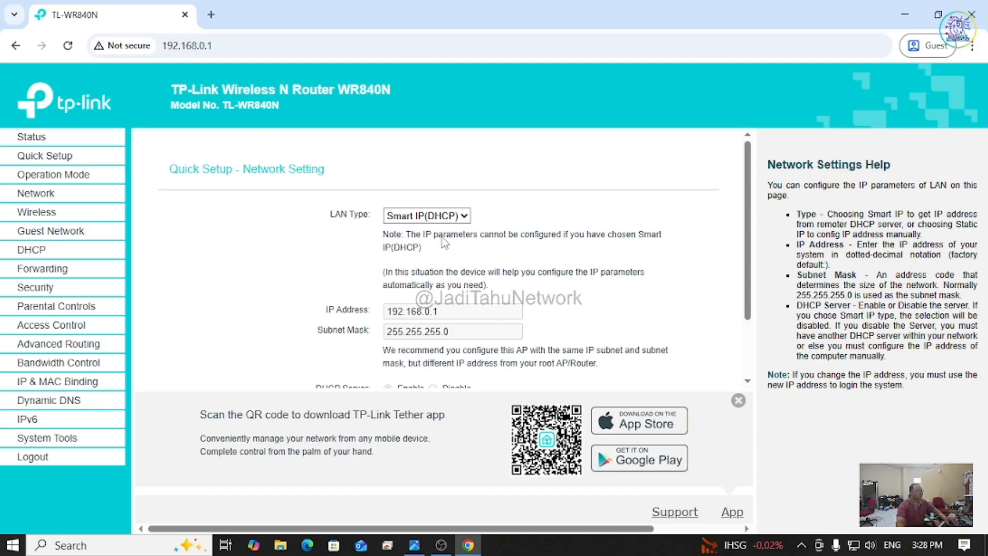
# Step: Leave LAN Type at Smart IP (DHCP) and continue to the setup summary
pyautogui.scroll(-2, 441, 239)
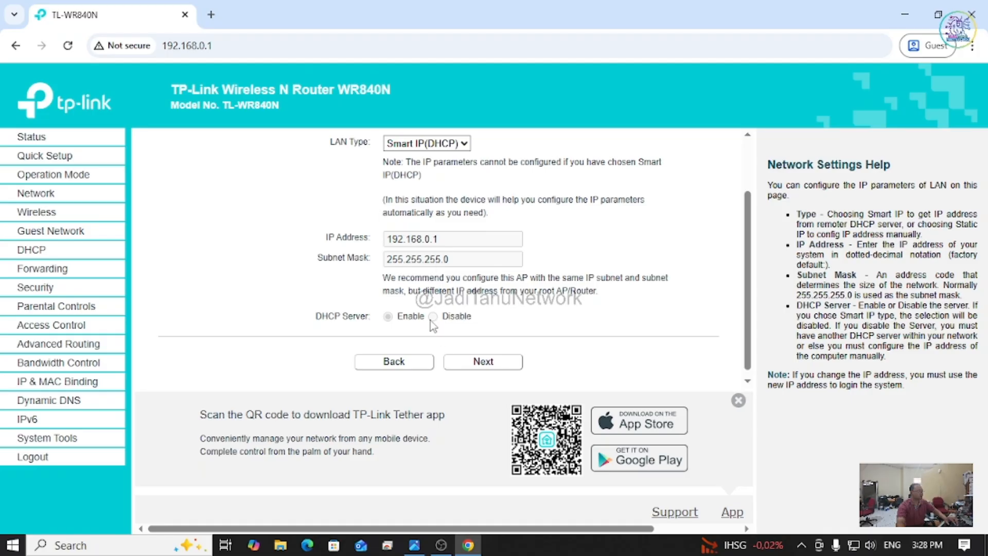
pyautogui.scroll(1, 437, 322)
pyautogui.scroll(2, 436, 321)
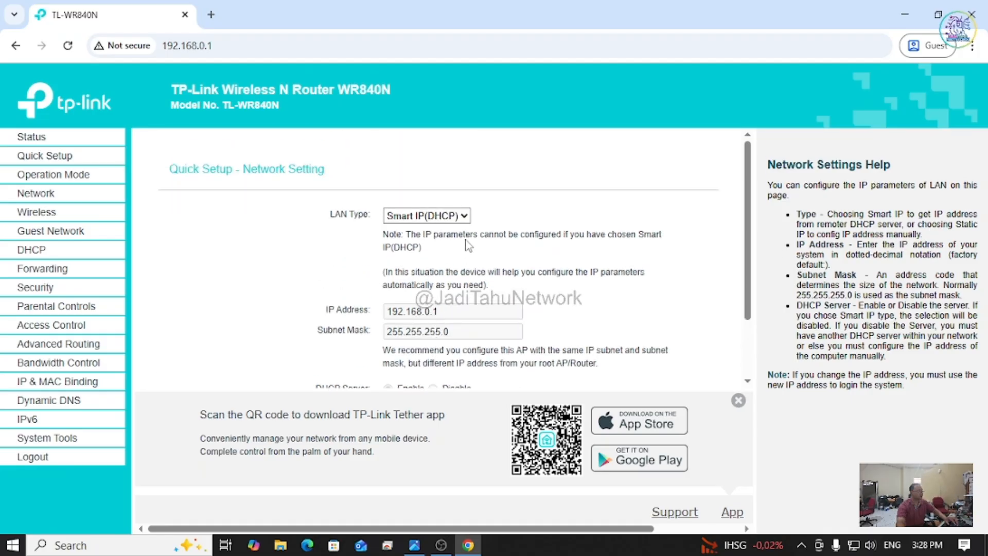
pyautogui.scroll(-2, 497, 381)
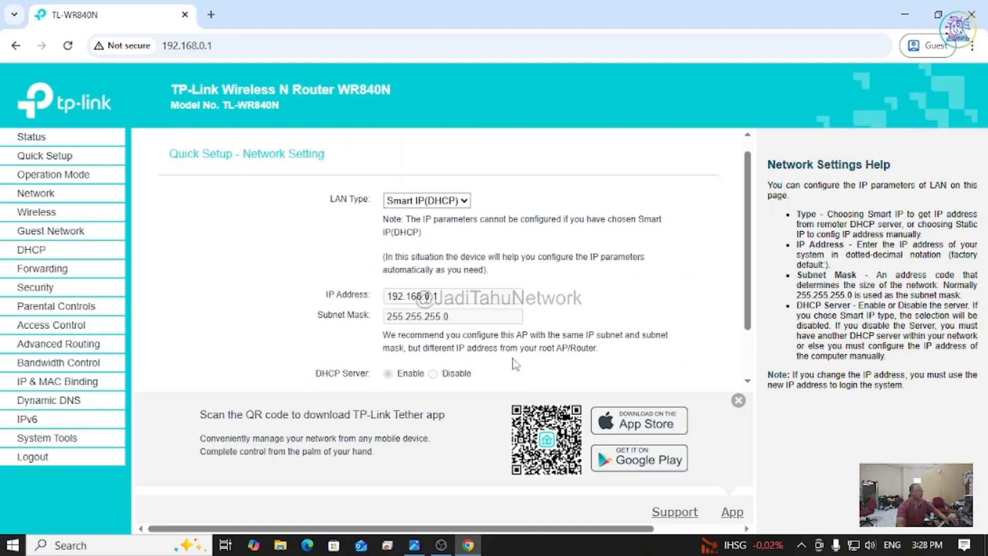
pyautogui.click(496, 360)
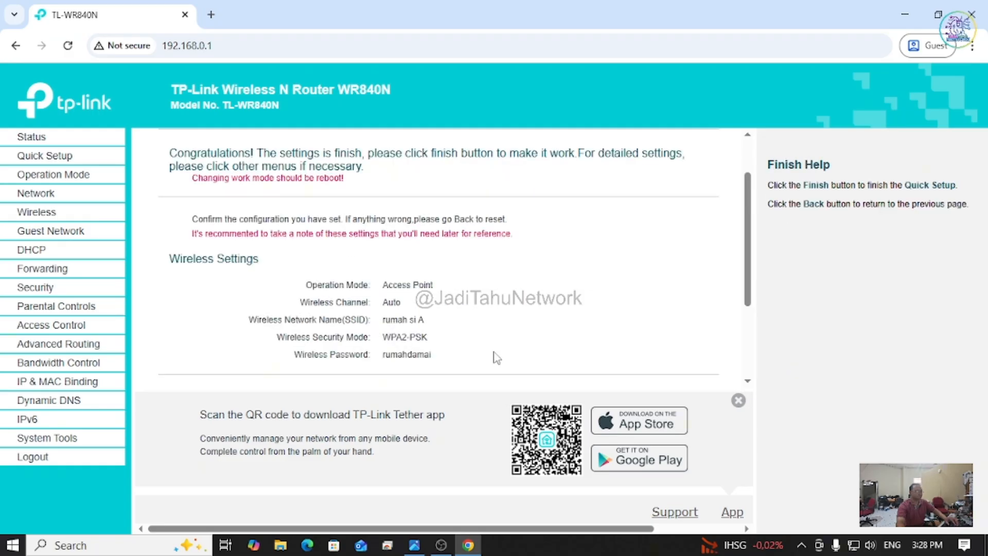
# Step: Finish Quick Setup so the TP-Link reboots with the Access Point settings
pyautogui.scroll(-3, 495, 355)
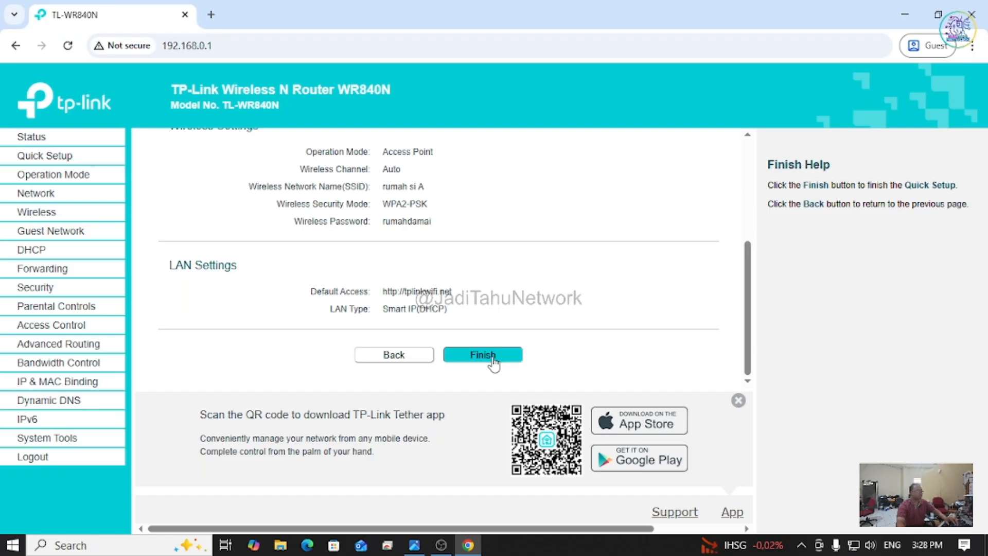
pyautogui.click(493, 363)
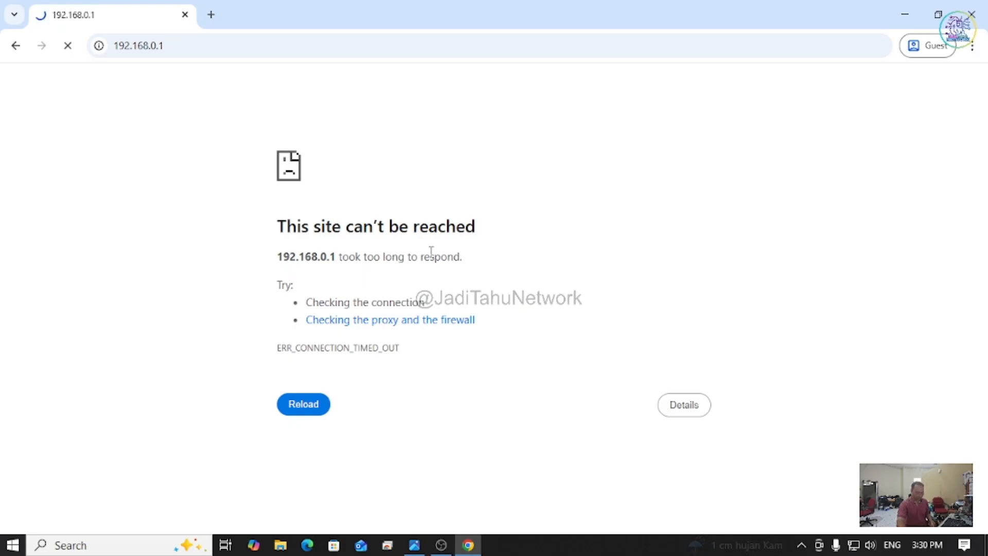
# Step: Minimize Chrome to show the desktop
pyautogui.click(906, 14)
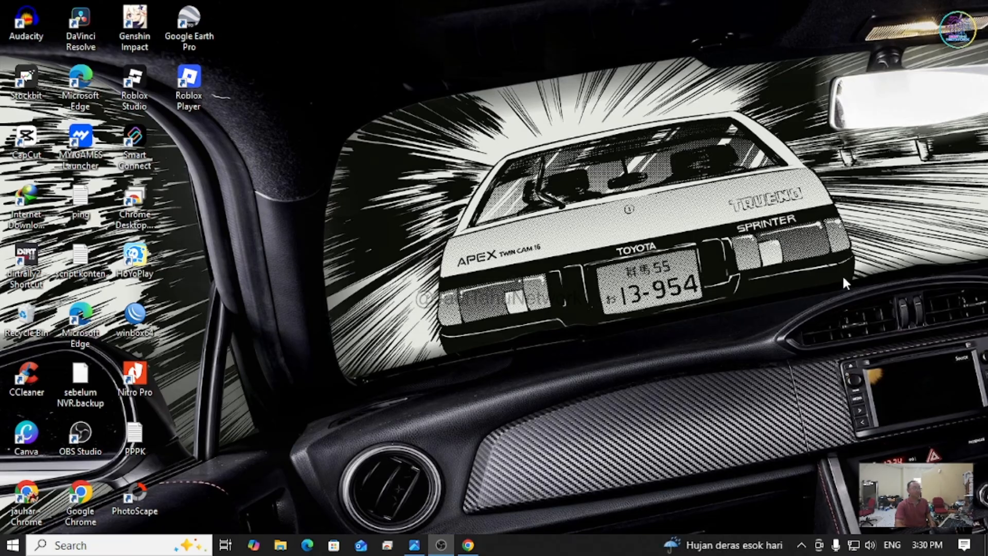
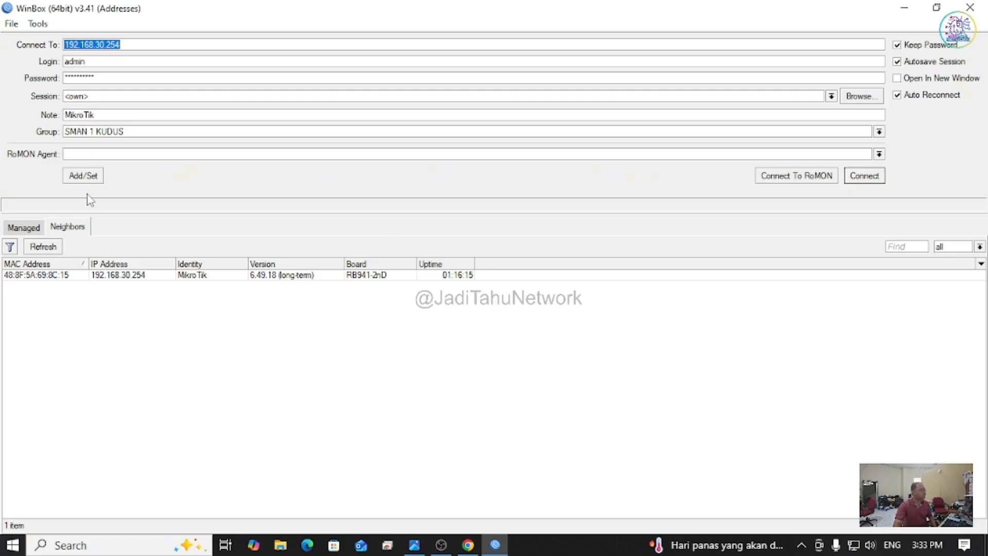
# Step: Connect to the MikroTik at 192.168.30.254, check the ether3-Client interface and briefly view Queues
pyautogui.click(146, 278)
pyautogui.click(860, 176)
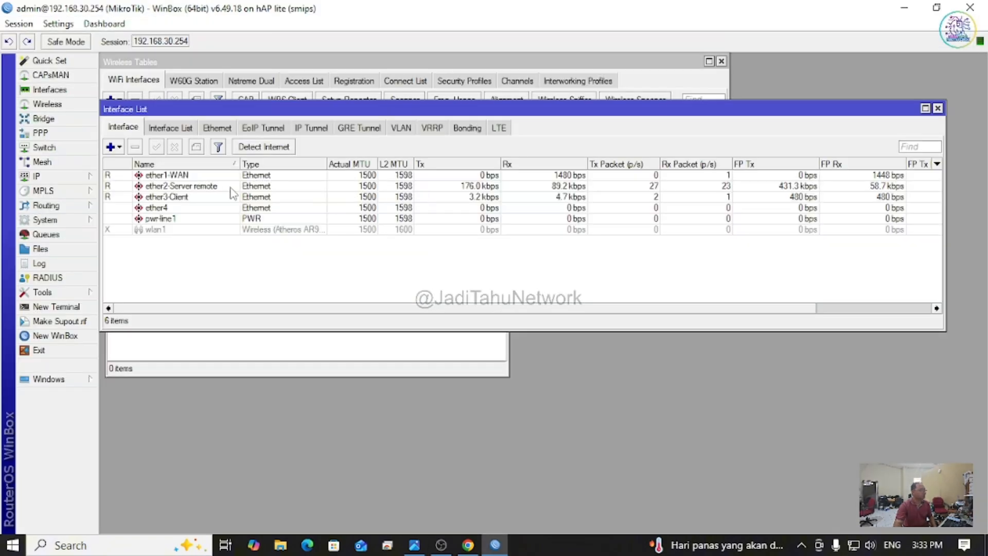
pyautogui.click(114, 199)
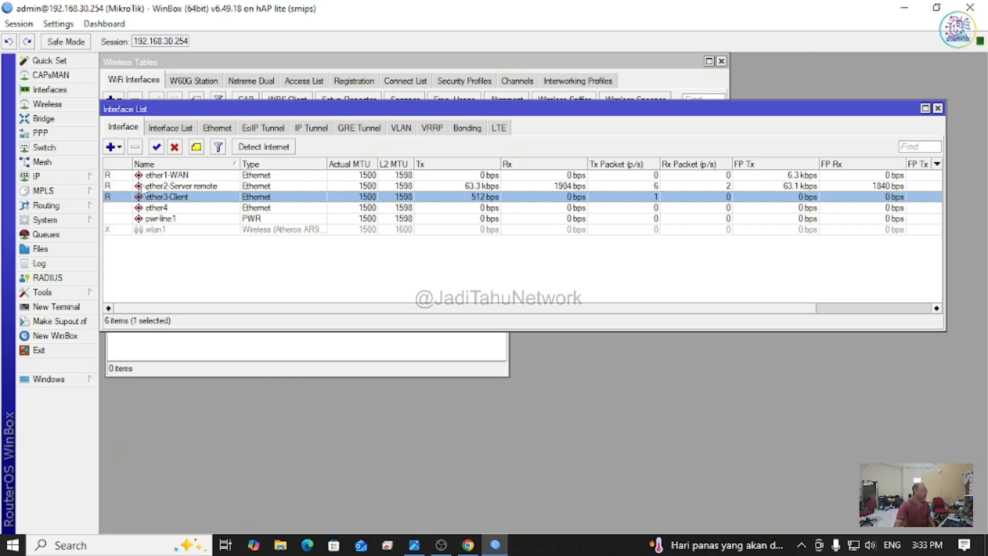
pyautogui.click(60, 236)
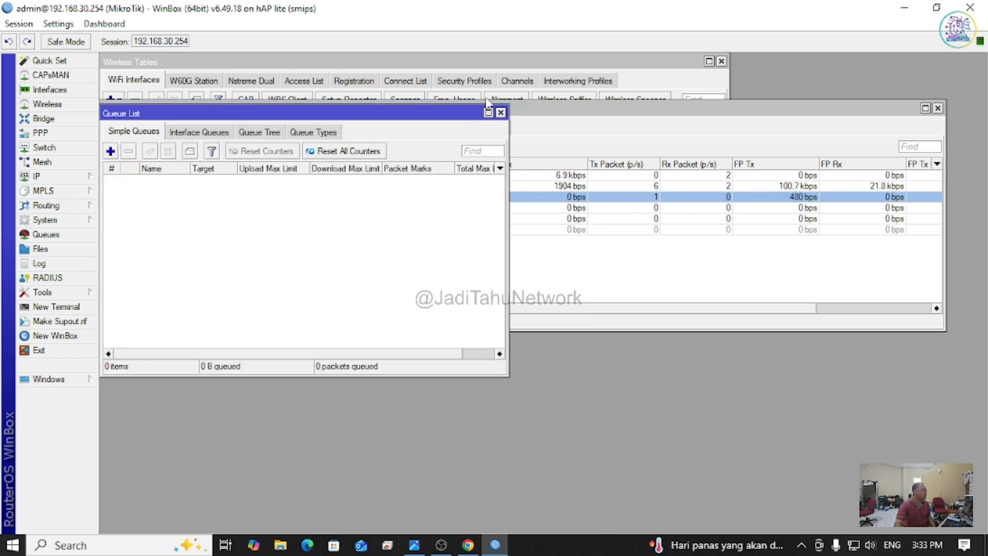
pyautogui.click(500, 112)
pyautogui.click(54, 177)
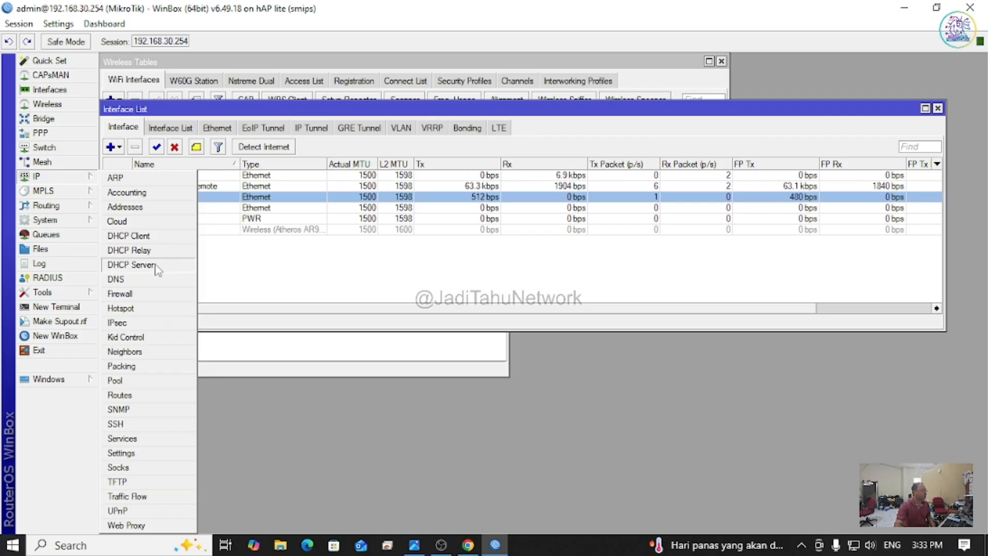
# Step: Open the DHCP Server leases list and check the ether3-Client DHCP server
pyautogui.click(131, 264)
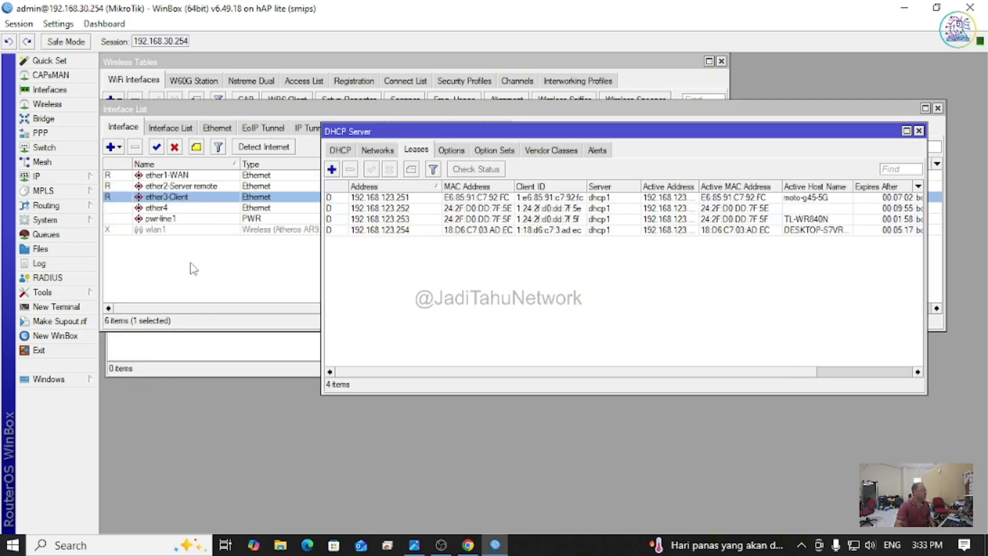
pyautogui.click(345, 151)
pyautogui.click(414, 154)
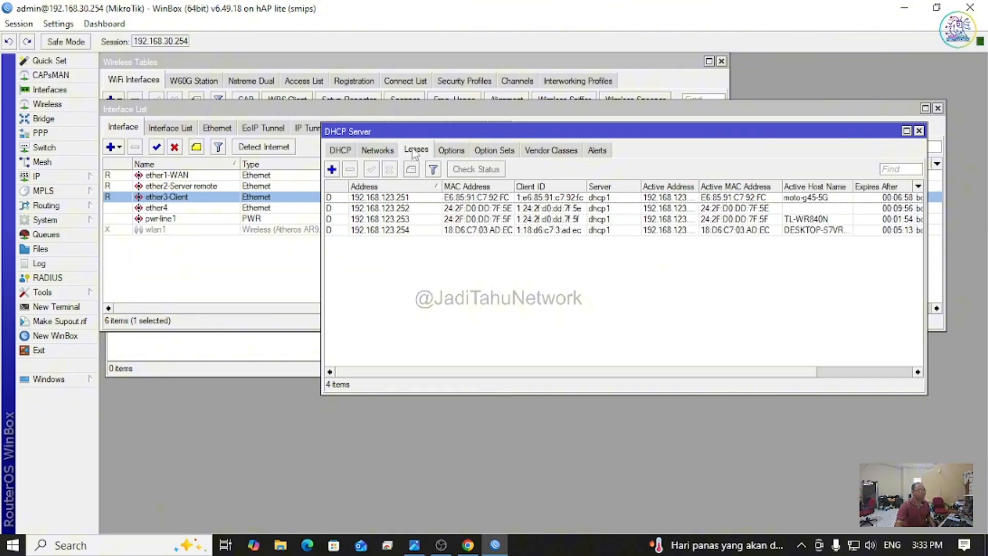
pyautogui.click(824, 373)
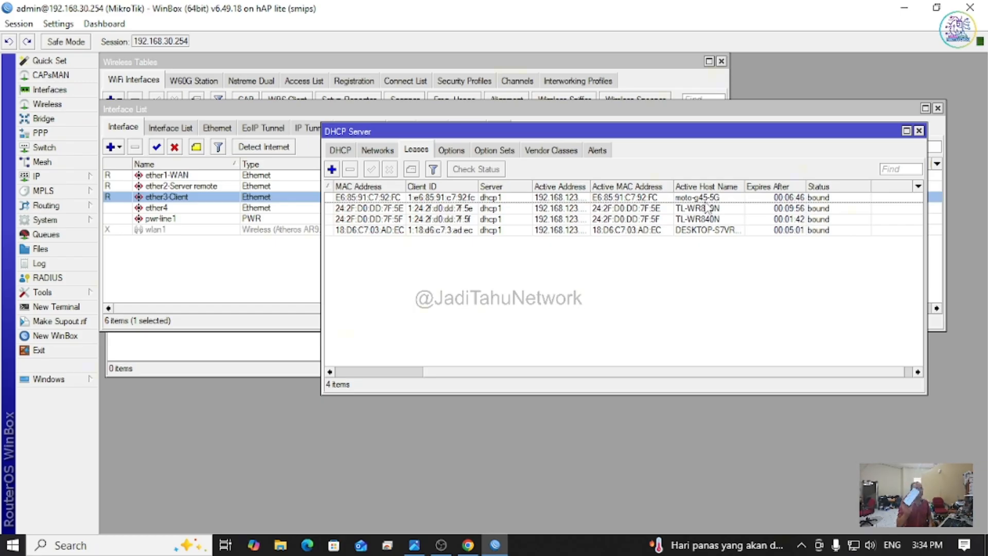
# Step: Inspect the moto-g45-5G and DESKTOP-S7VR leases and widen the Active Address column
pyautogui.click(706, 204)
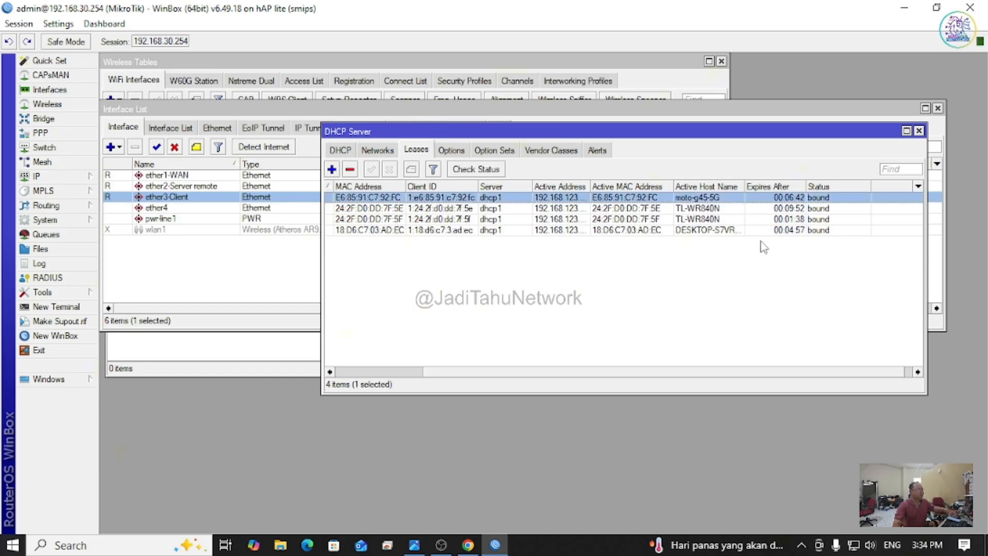
pyautogui.click(799, 231)
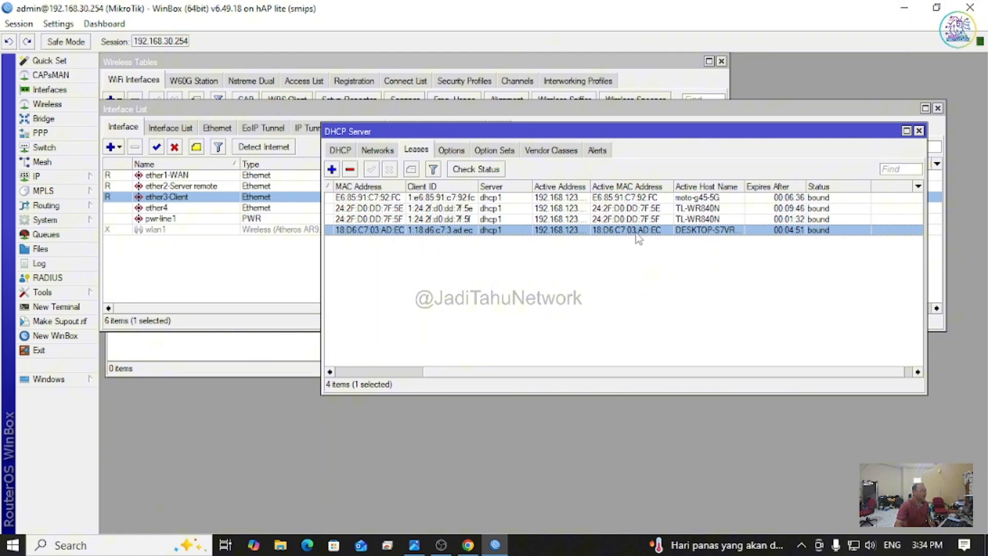
pyautogui.moveTo(445, 371); pyautogui.dragTo(467, 389)
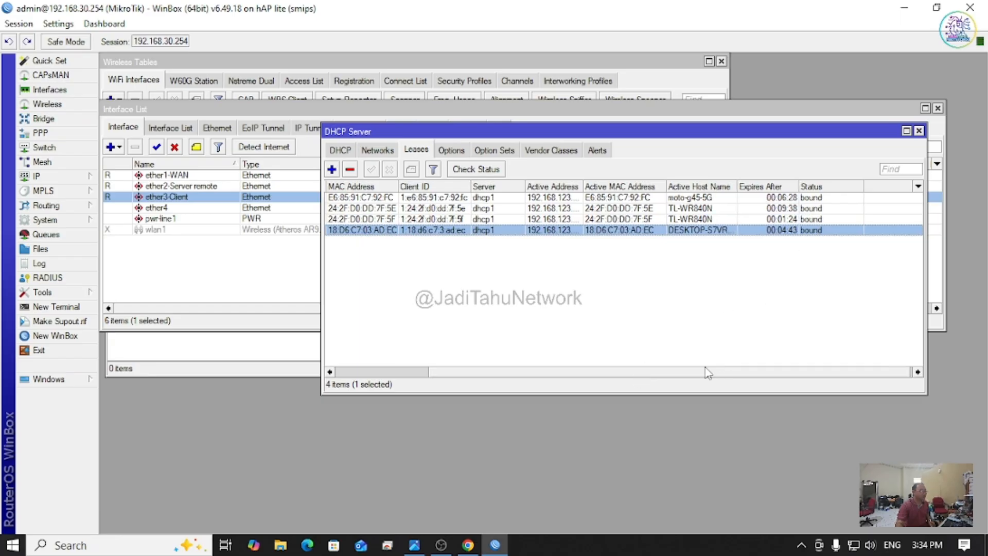
pyautogui.hscroll(-3, 694, 375)
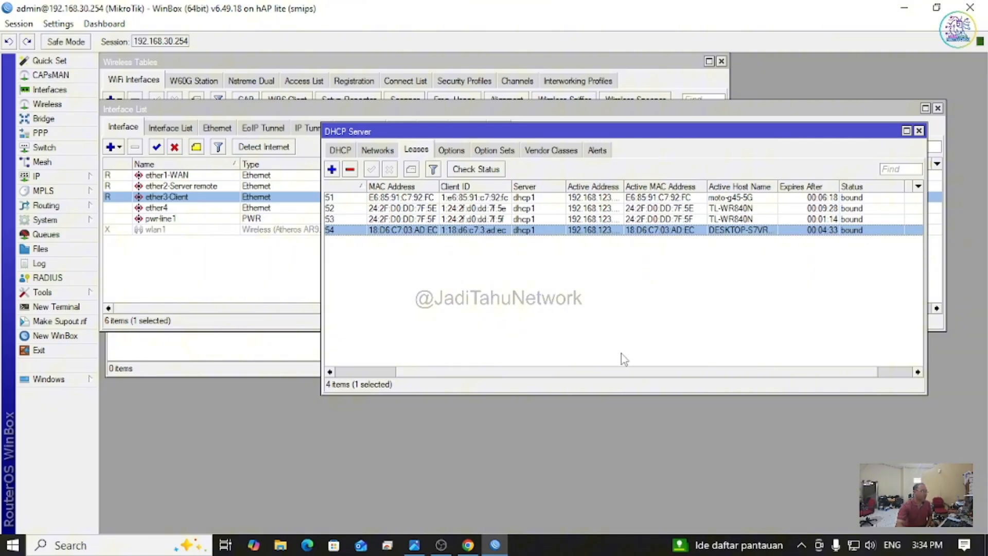
pyautogui.click(762, 198)
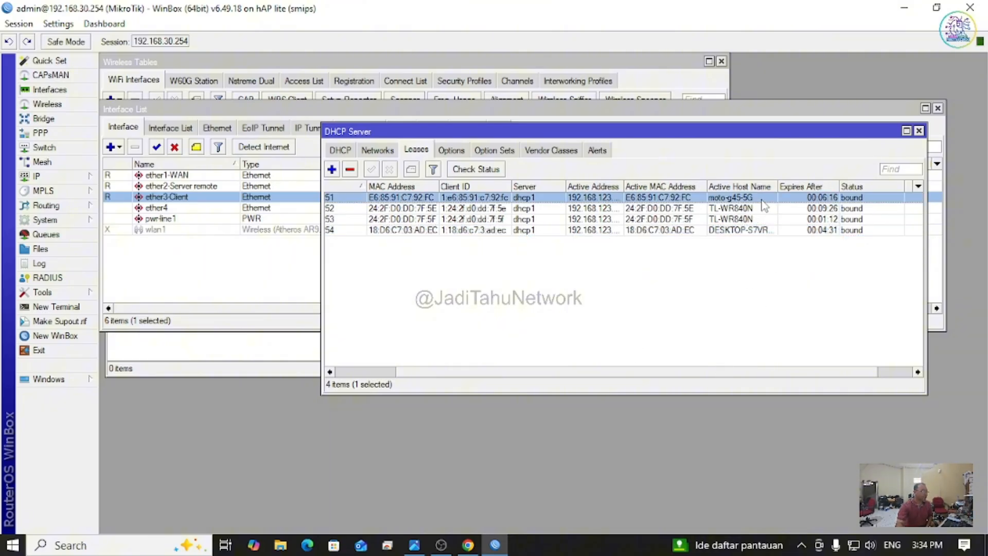
pyautogui.click(827, 230)
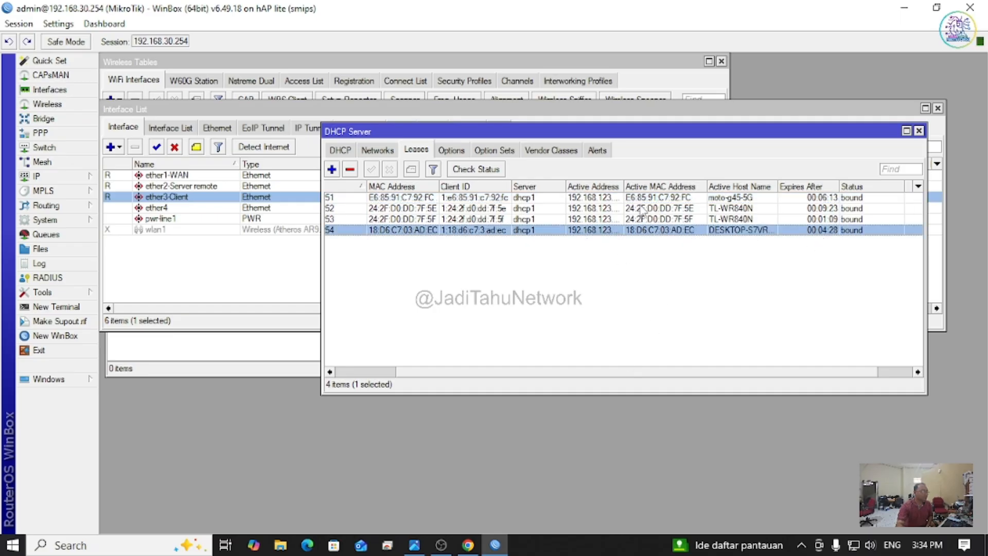
pyautogui.moveTo(623, 184); pyautogui.dragTo(649, 185)
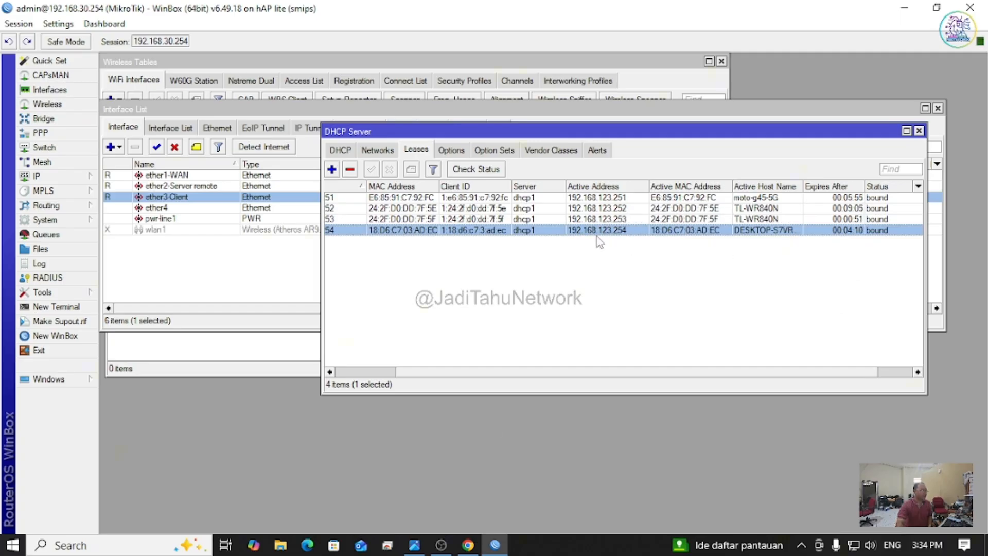
# Step: Open the 192.168.123.252 lease, copy its address, and switch to Chrome
pyautogui.click(632, 210)
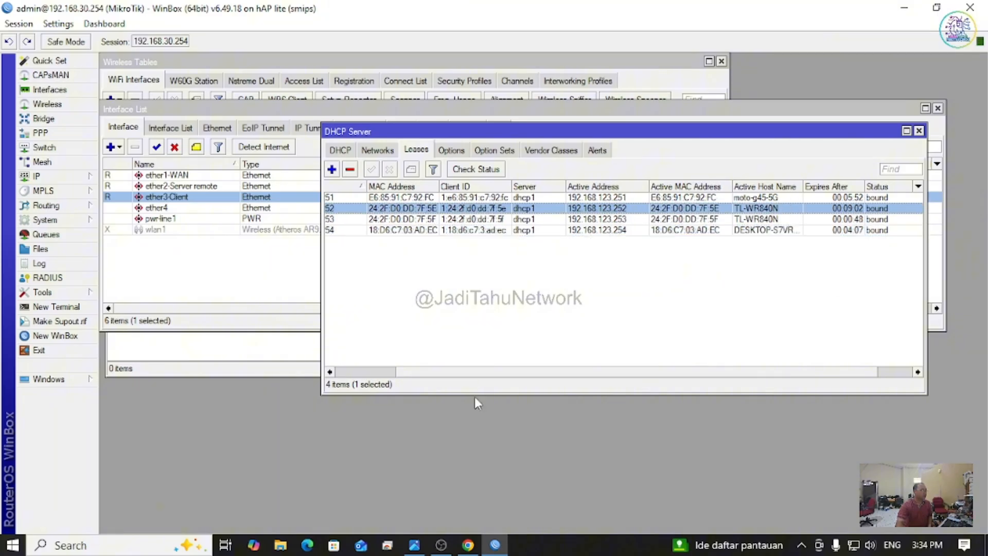
pyautogui.moveTo(516, 372); pyautogui.dragTo(418, 377)
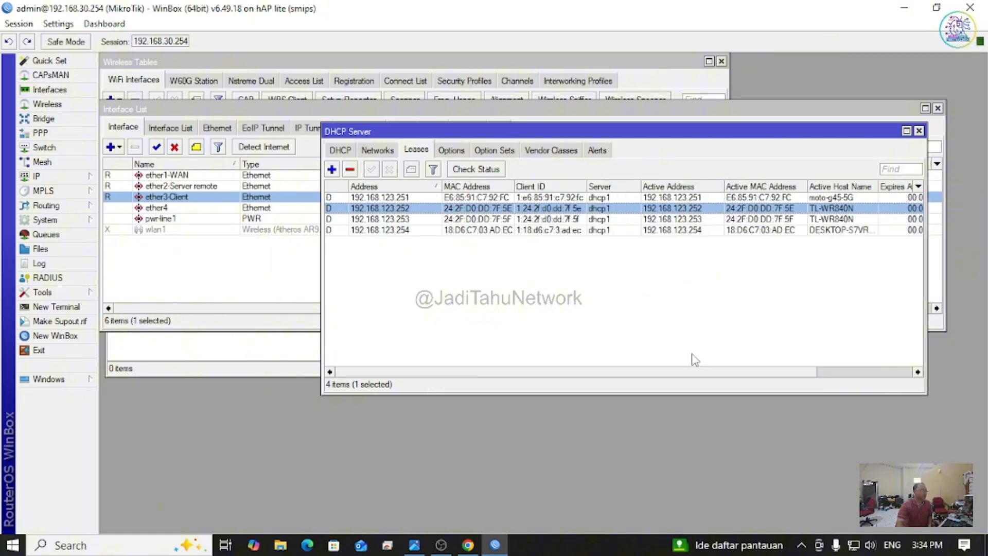
pyautogui.moveTo(656, 376); pyautogui.dragTo(709, 340)
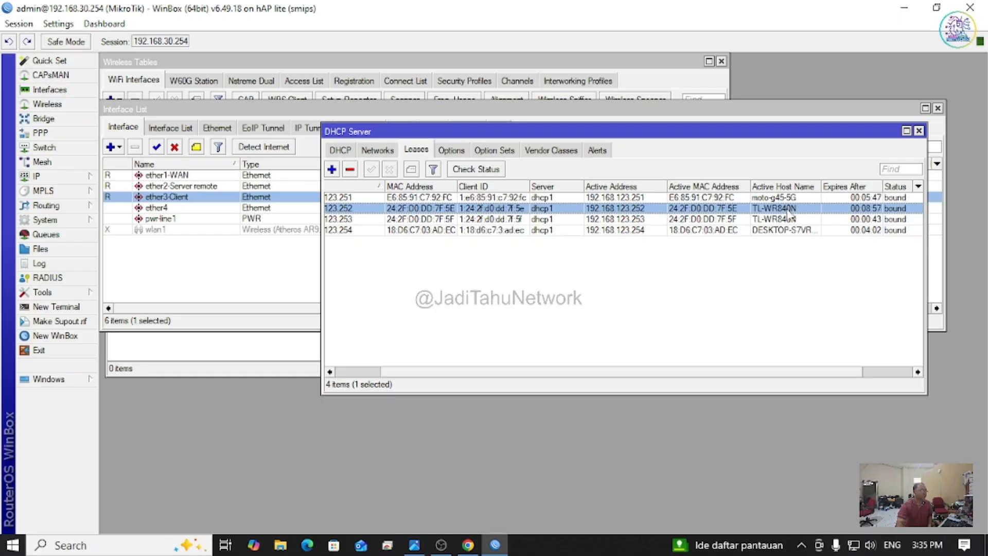
pyautogui.doubleClick(640, 209)
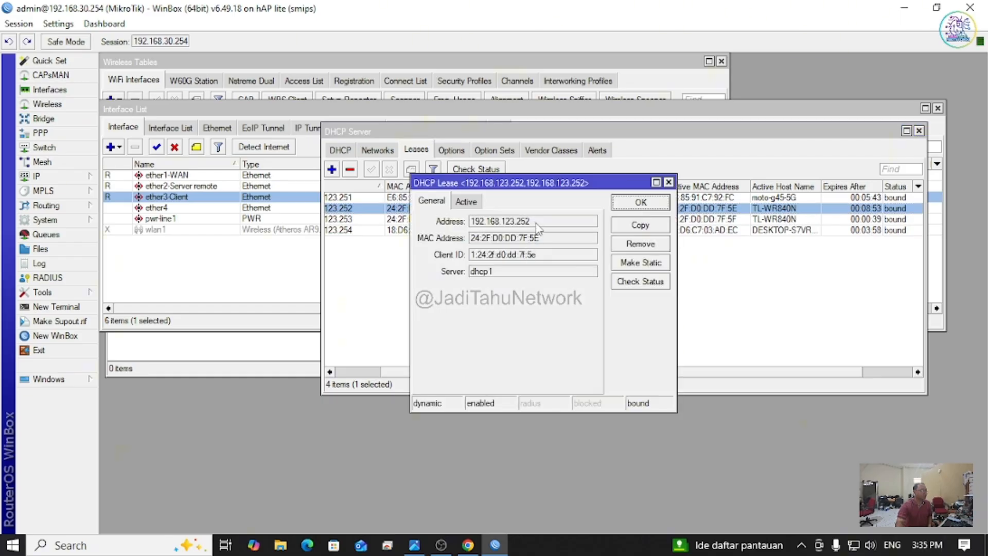
pyautogui.moveTo(534, 224); pyautogui.dragTo(470, 227)
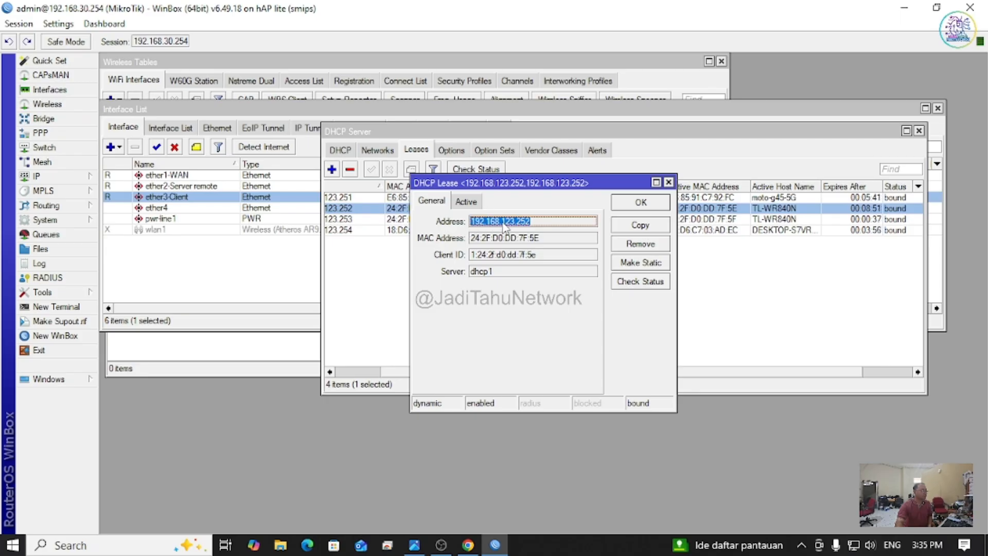
pyautogui.rightClick(503, 226)
pyautogui.click(543, 237)
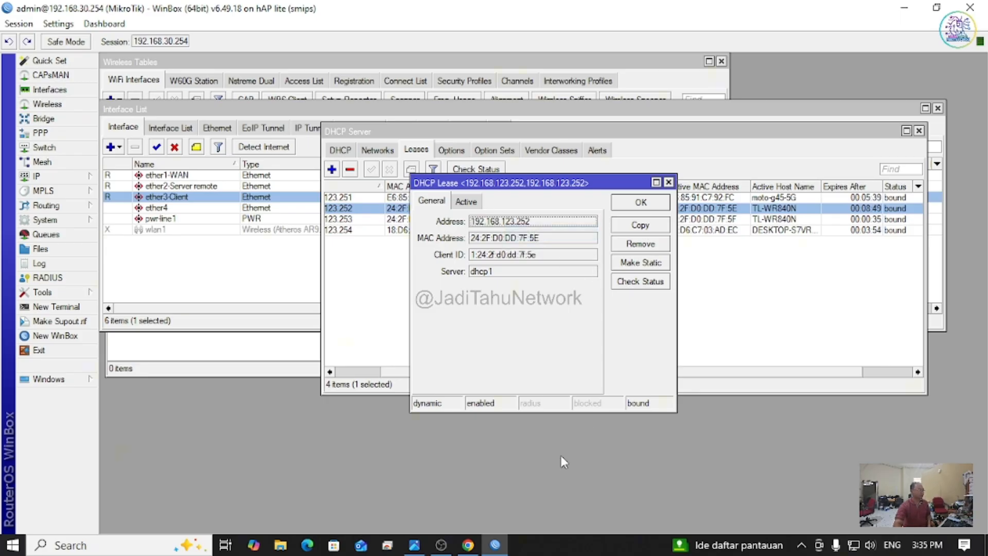
pyautogui.click(467, 545)
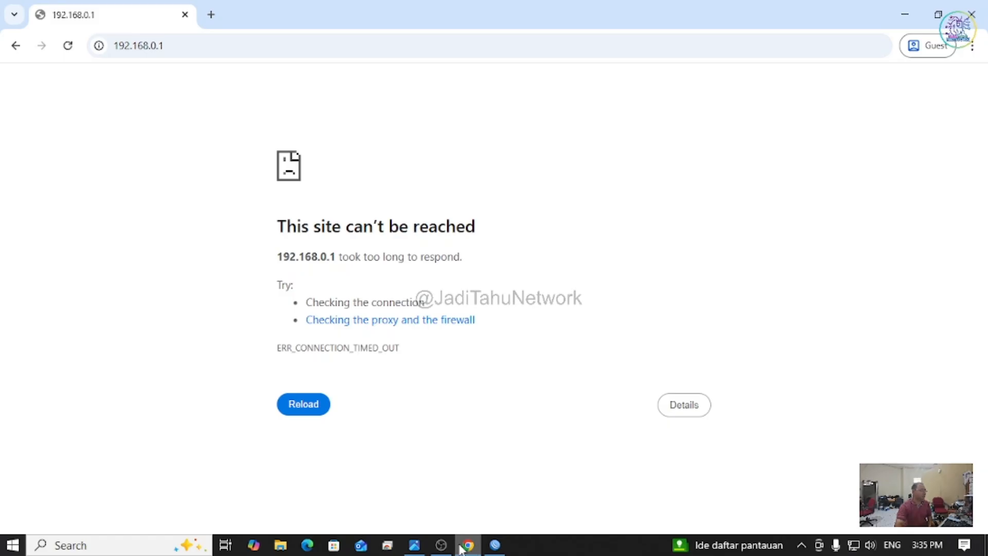
# Step: Load 192.168.123.252 in Chrome, sign in with the admin password, then close the browser
pyautogui.click(185, 46)
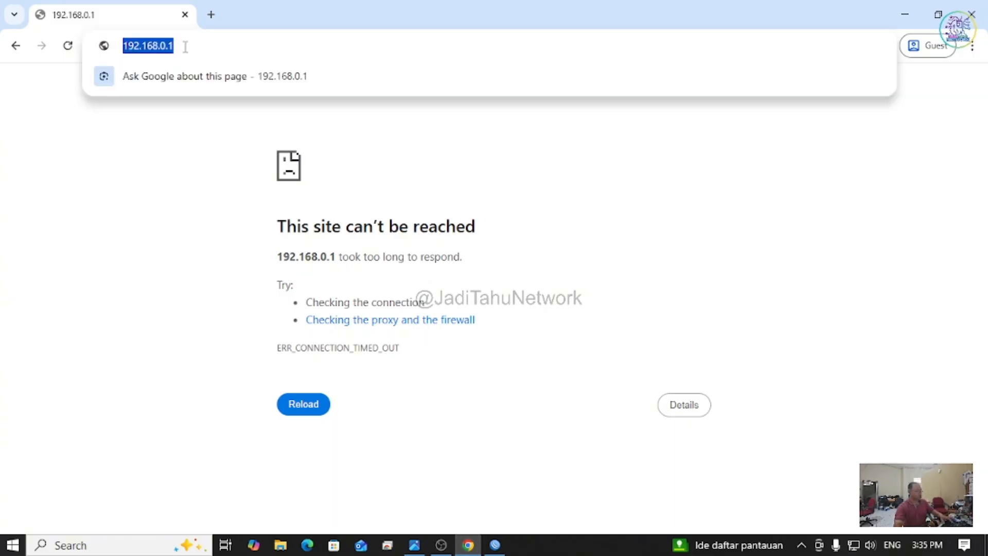
pyautogui.hotkey('ctrl', 'v')
pyautogui.press('Return')
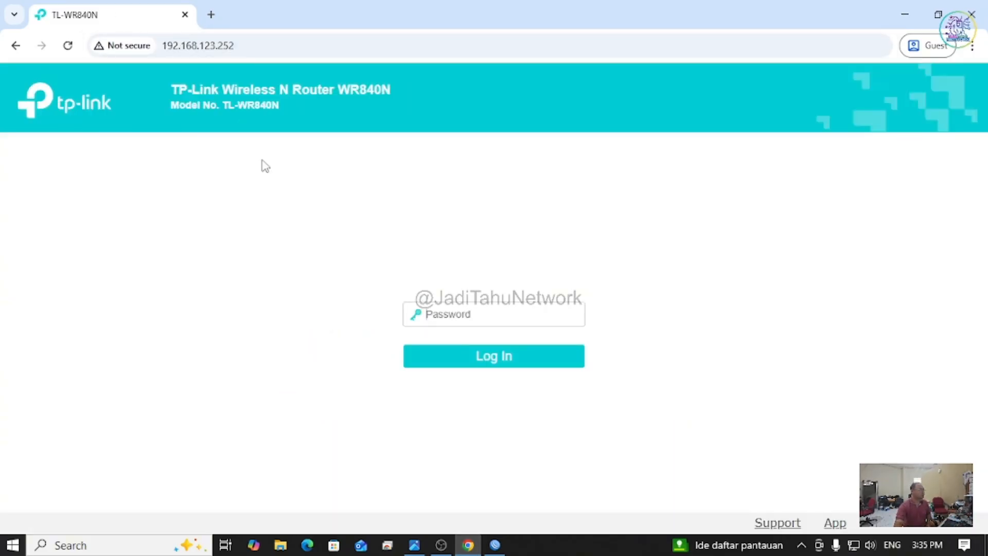
pyautogui.write('*******')
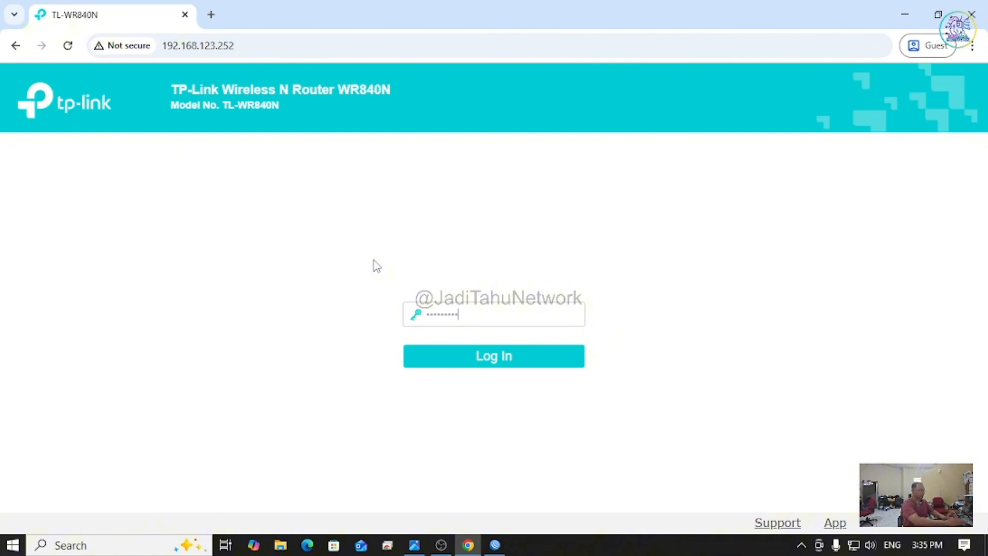
pyautogui.write('*')
pyautogui.press('Return')
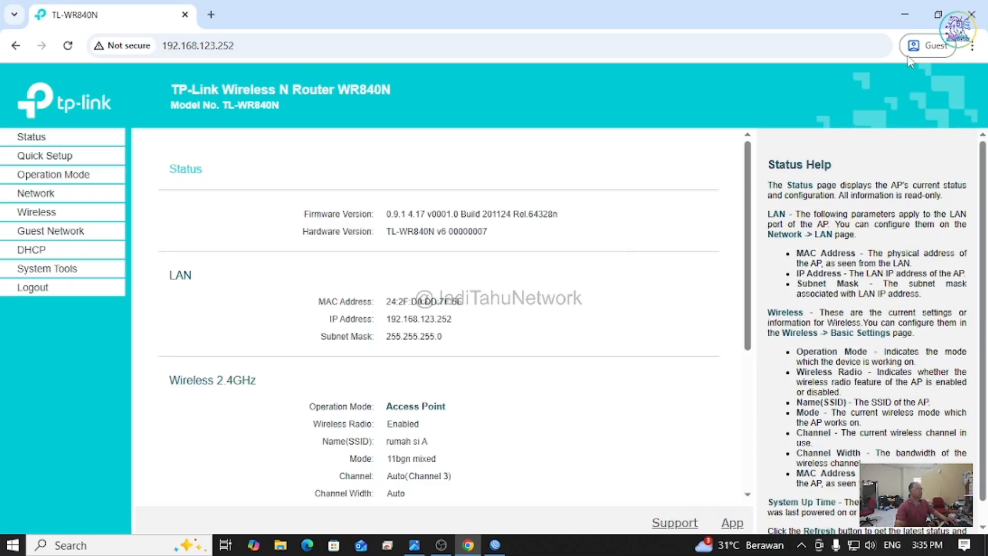
pyautogui.click(972, 15)
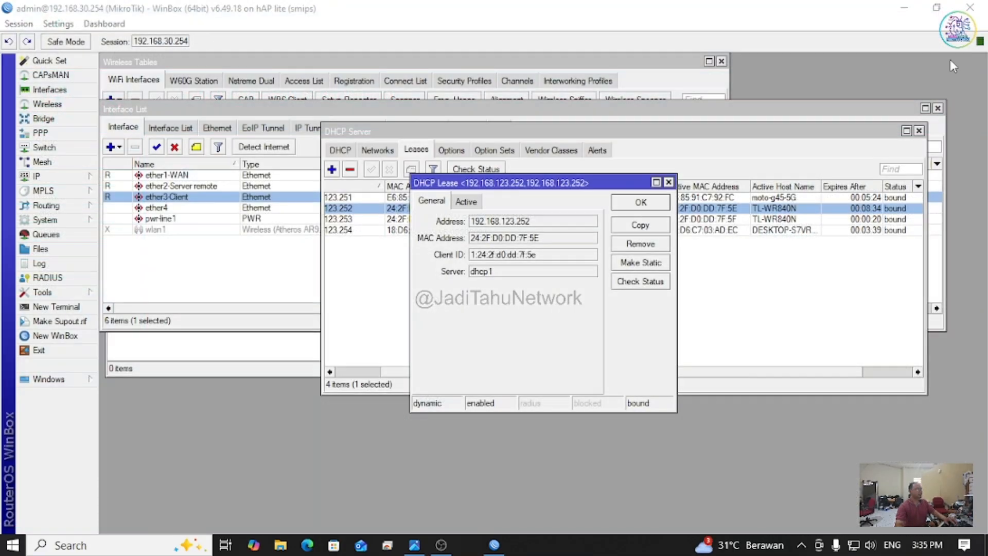
# Step: Close the lease details and scroll across the DHCP lease table's columns
pyautogui.click(668, 182)
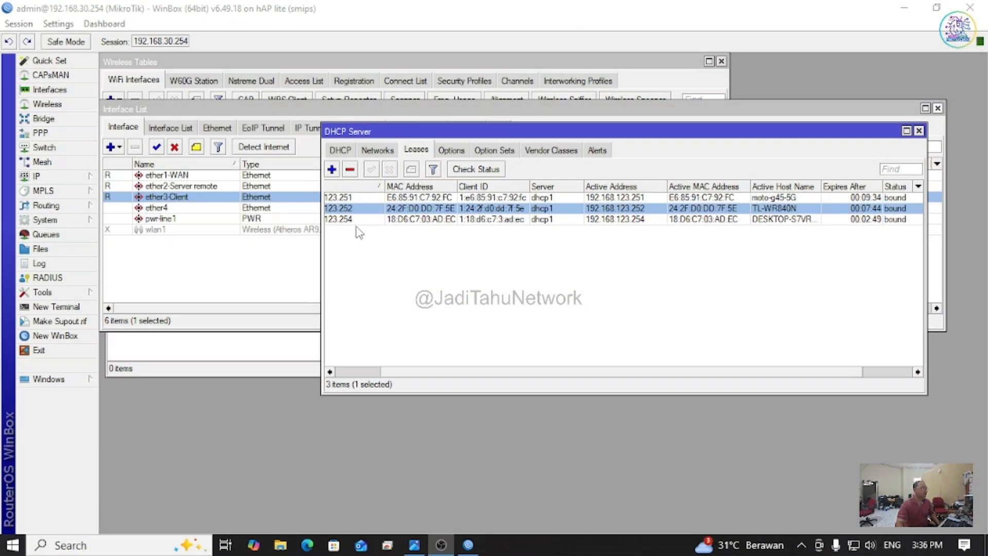
pyautogui.moveTo(624, 370); pyautogui.dragTo(563, 391)
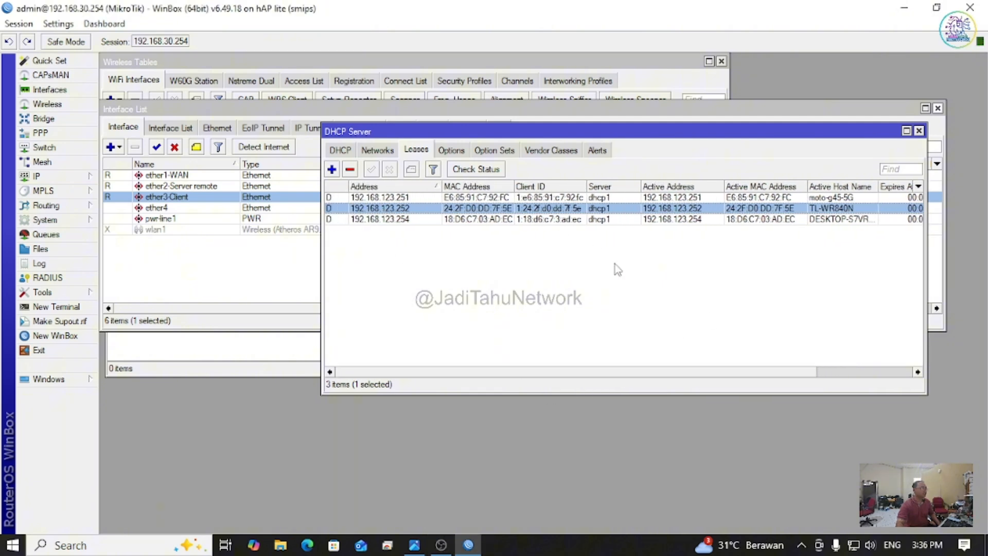
pyautogui.moveTo(612, 371); pyautogui.dragTo(695, 372)
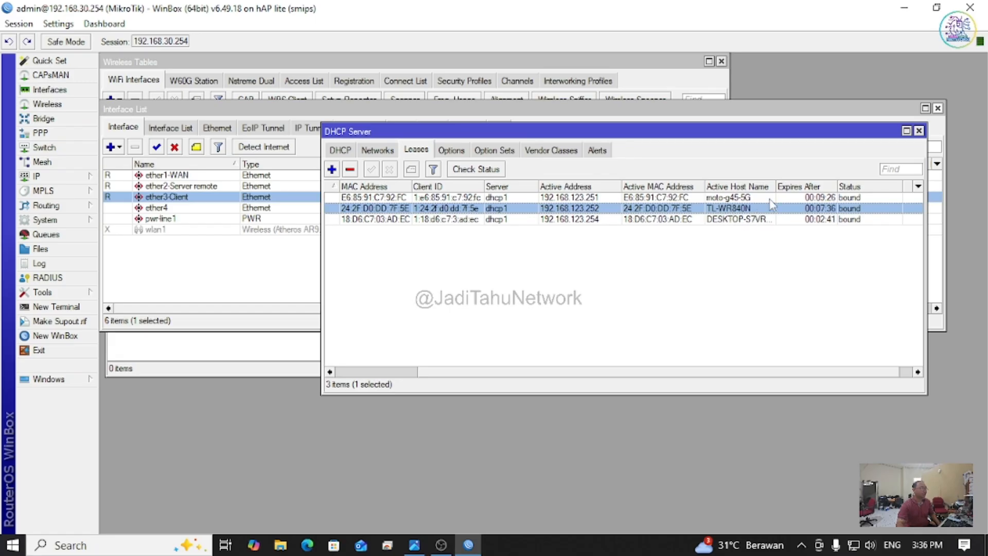
pyautogui.moveTo(494, 372); pyautogui.dragTo(386, 384)
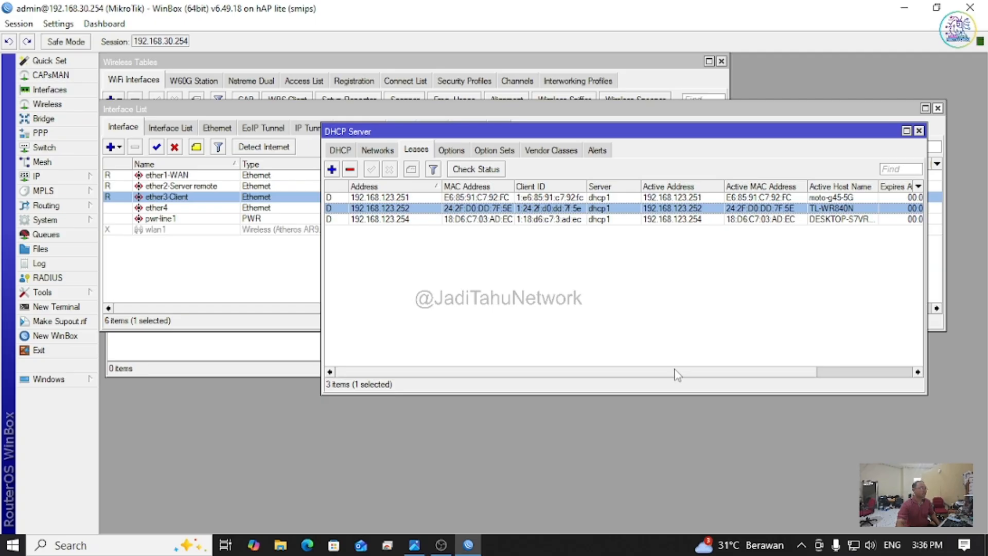
pyautogui.moveTo(677, 374); pyautogui.dragTo(752, 371)
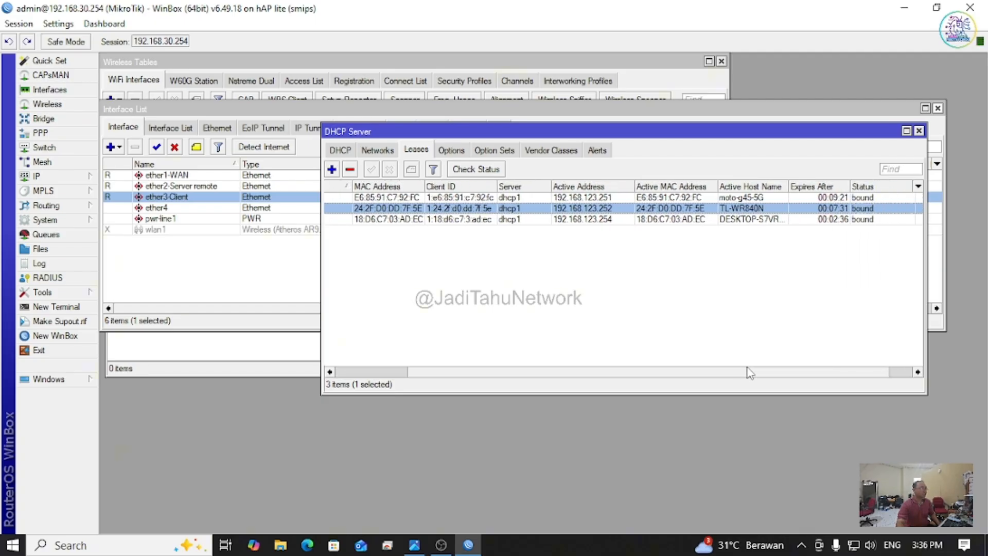
# Step: Make the TL-WR840N lease at 192.168.123.252 static and check the updated lease table
pyautogui.rightClick(674, 213)
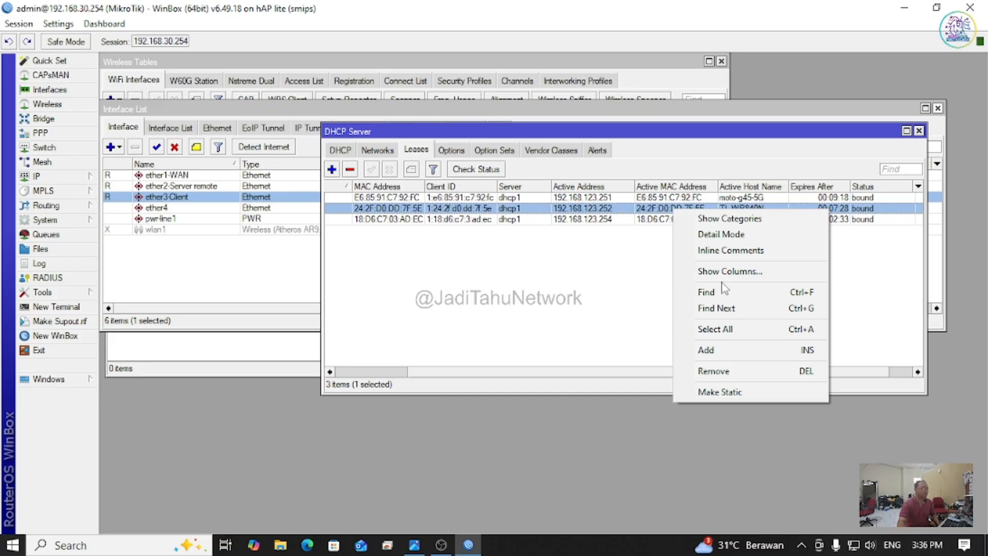
pyautogui.click(741, 393)
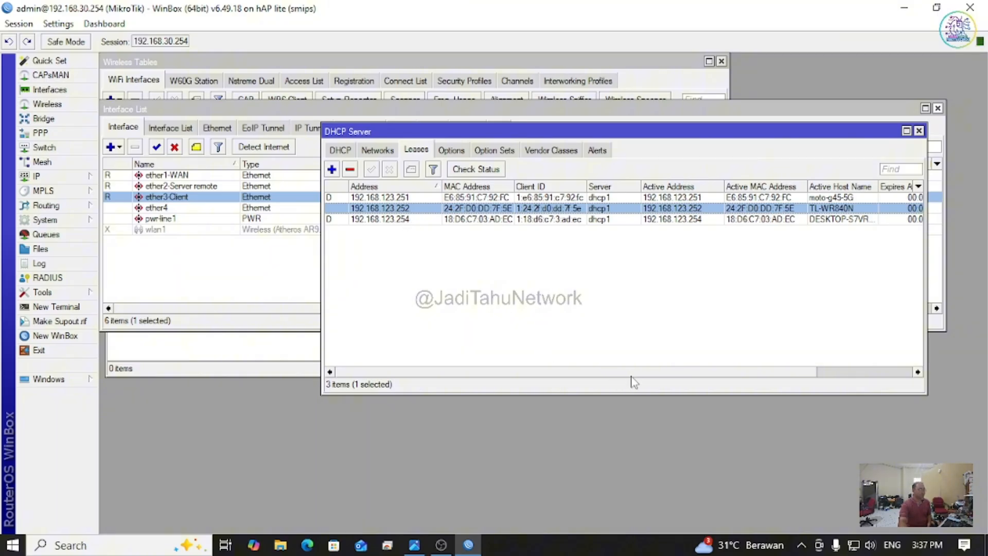
pyautogui.hscroll(5, 634, 382)
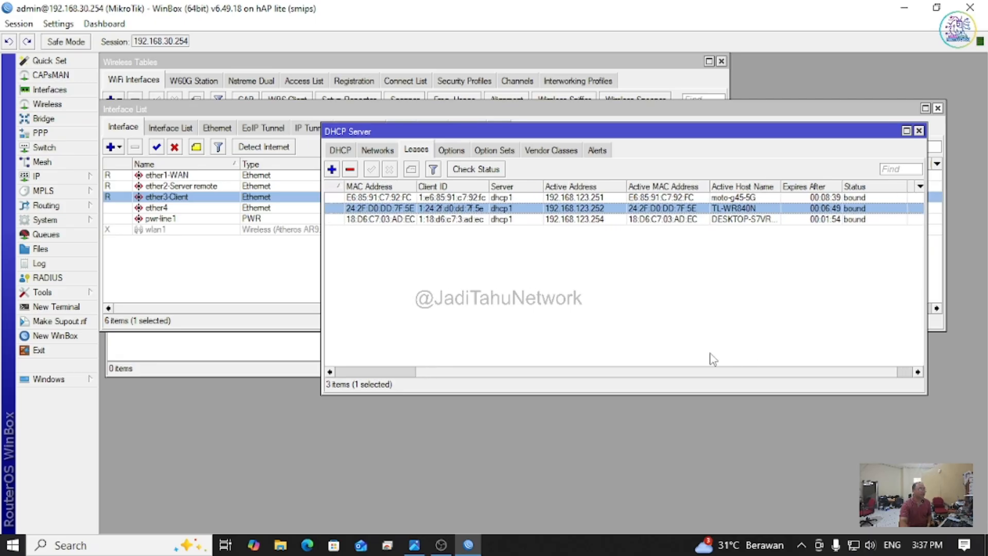
pyautogui.hscroll(-3, 712, 360)
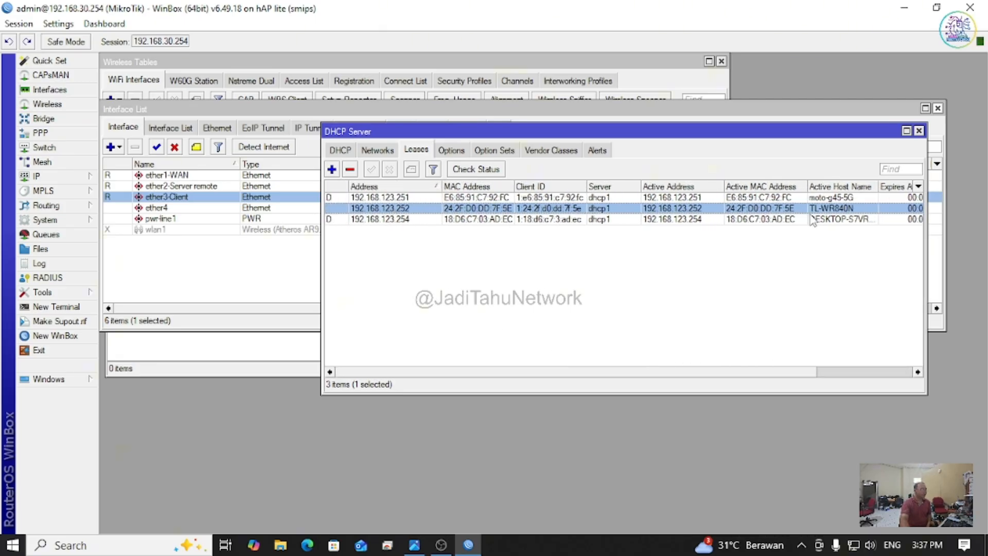
# Step: Add the comment 'rumah si A' to the 192.168.123.252 lease
pyautogui.rightClick(381, 210)
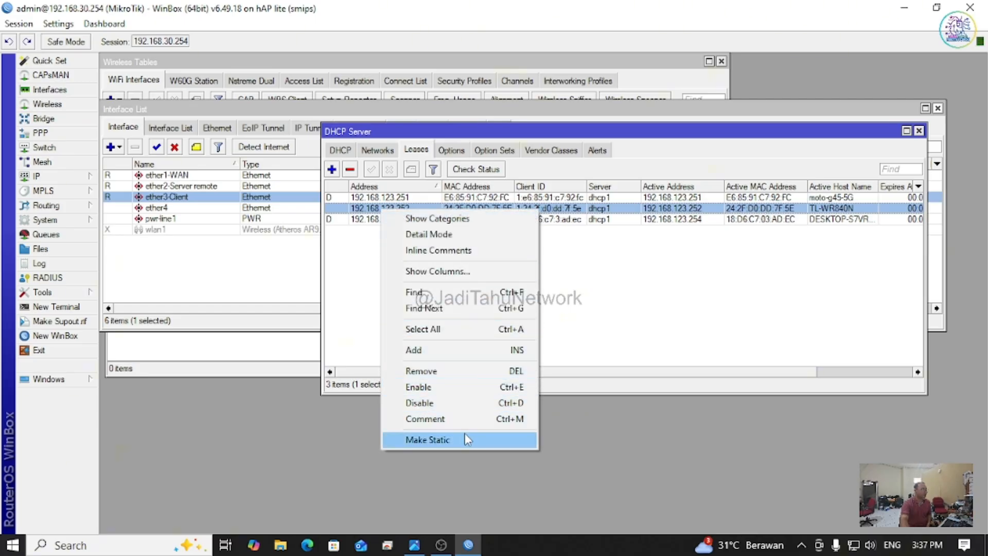
pyautogui.click(486, 419)
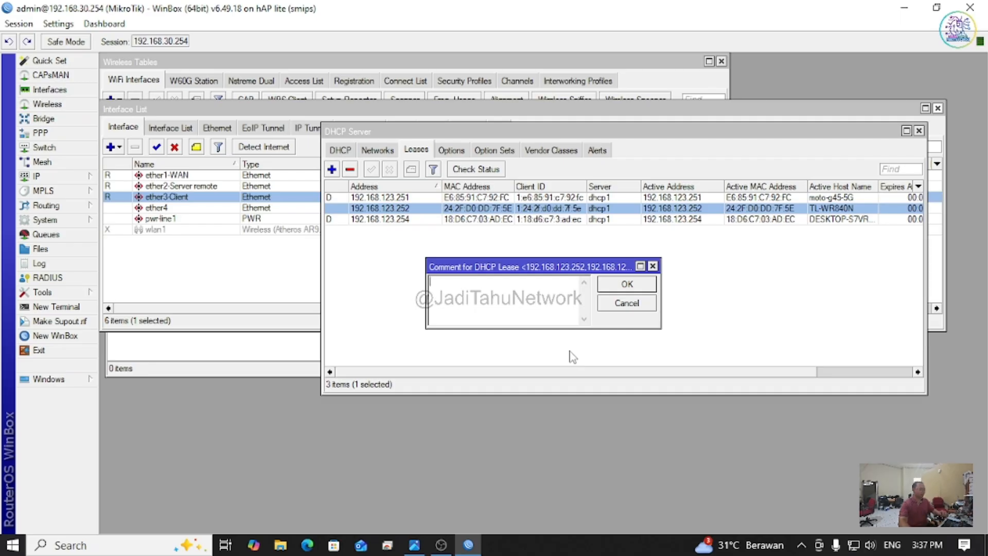
pyautogui.write('rumah si A')
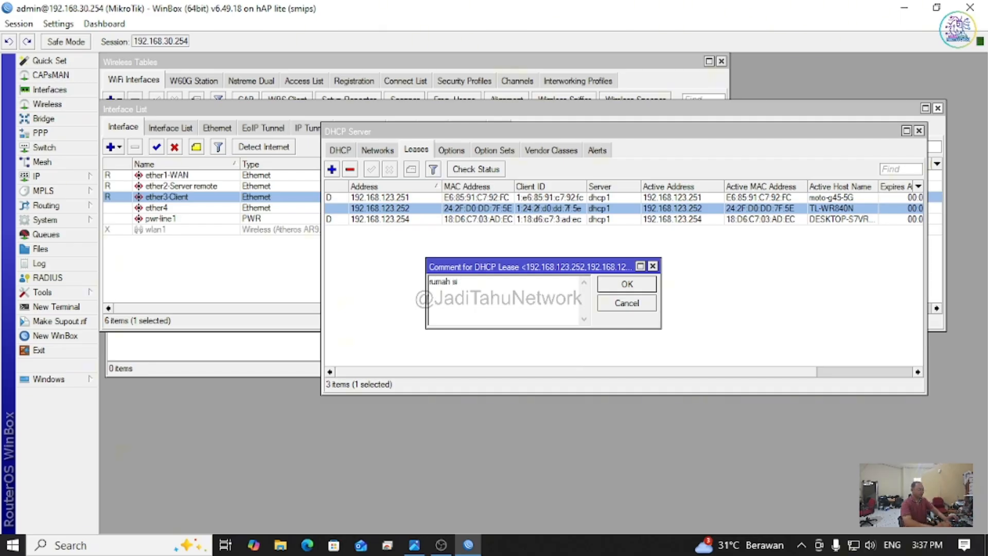
pyautogui.click(619, 284)
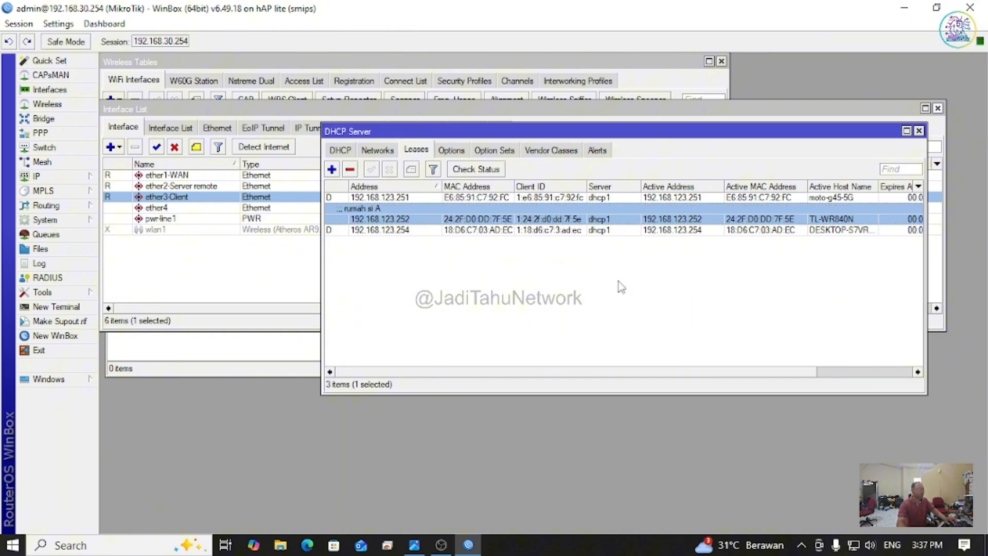
pyautogui.click(379, 217)
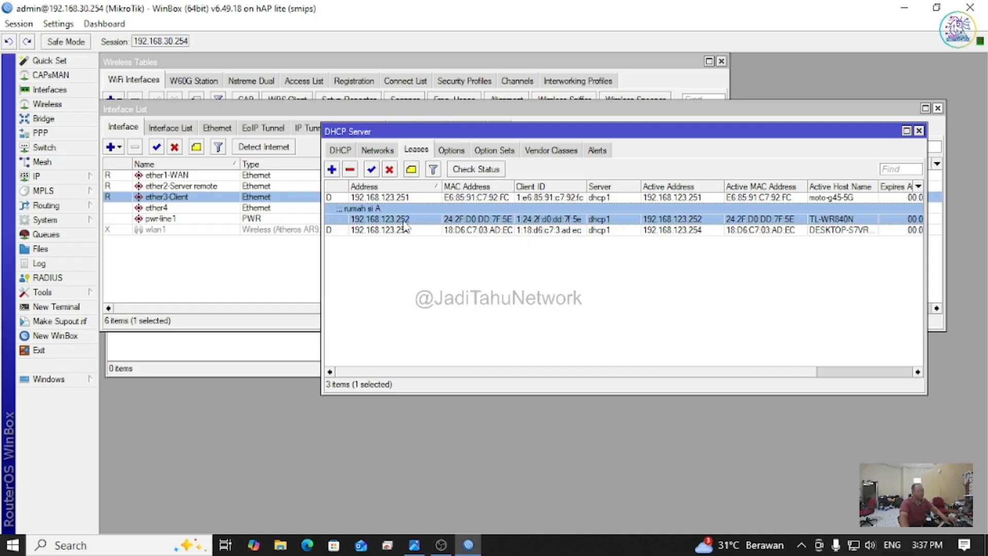
# Step: Open the lease details and copy the 192.168.123.252 address
pyautogui.doubleClick(404, 222)
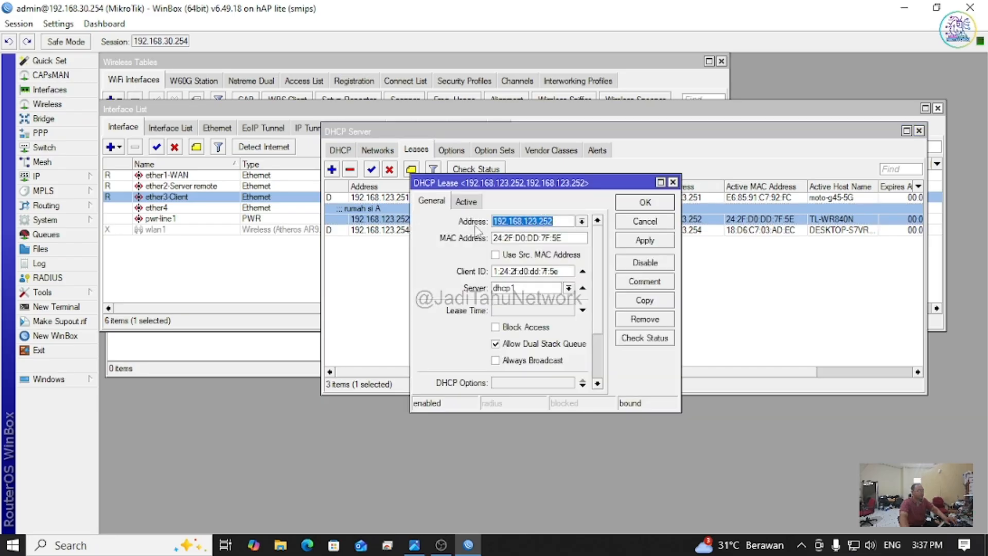
pyautogui.rightClick(519, 222)
pyautogui.click(536, 255)
# Step: Launch Chrome in a maximized Guest window and load 192.168.123.252
pyautogui.click(125, 547)
pyautogui.write('goo')
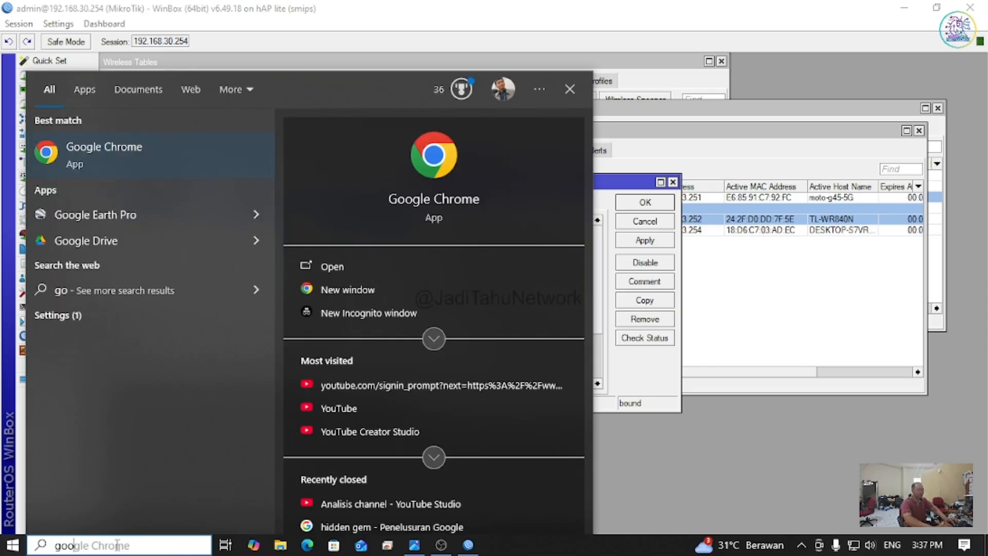
pyautogui.press('Return')
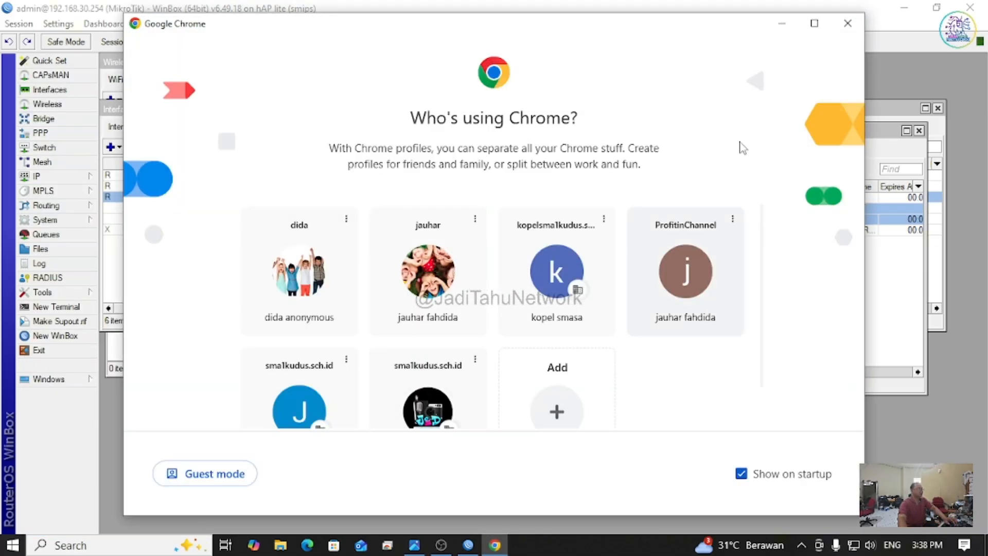
pyautogui.click(814, 24)
pyautogui.click(97, 496)
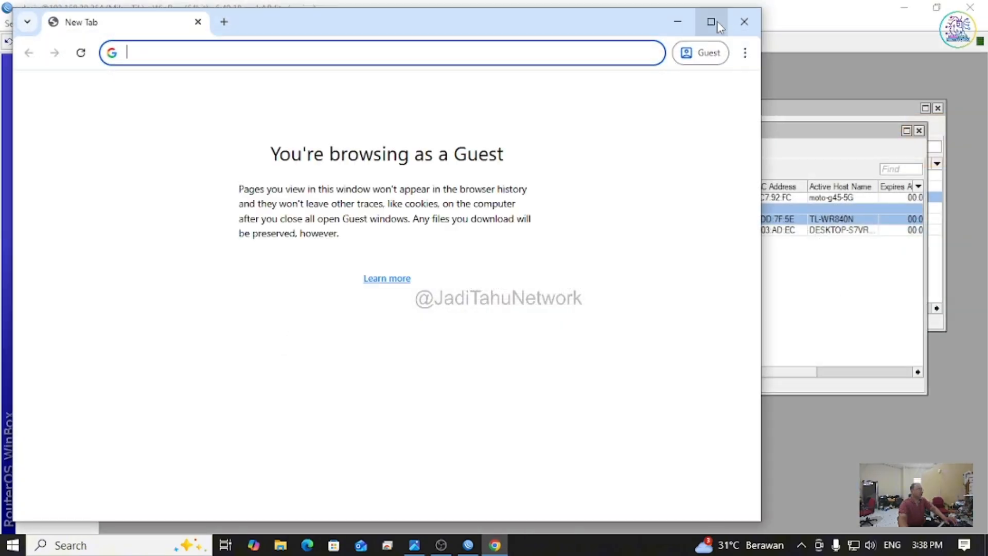
pyautogui.click(712, 21)
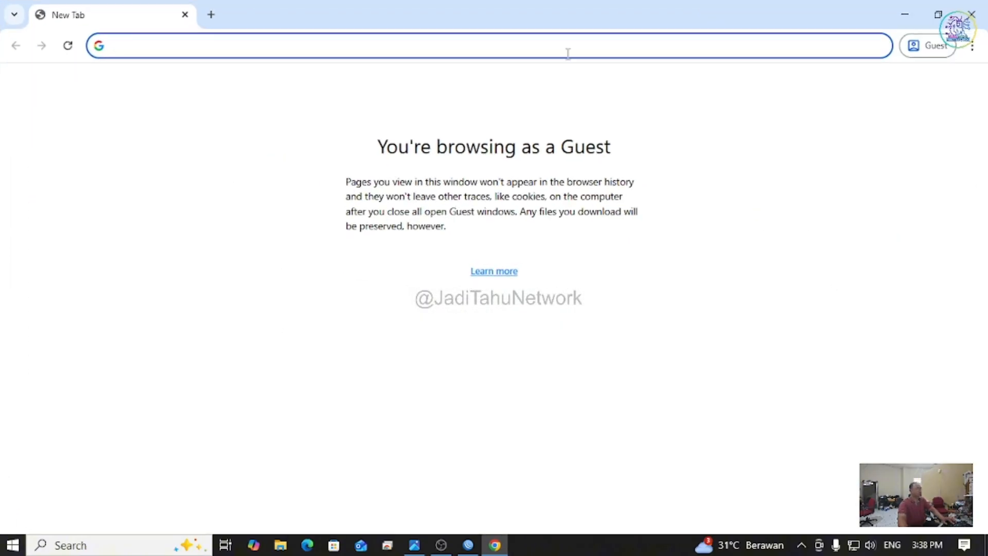
pyautogui.hotkey('ctrl', 'v')
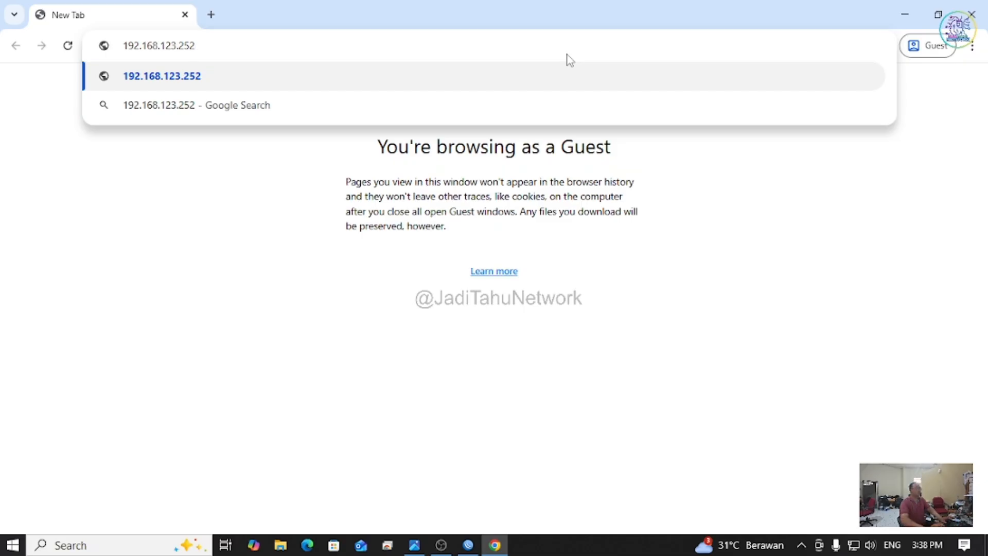
pyautogui.press('Return')
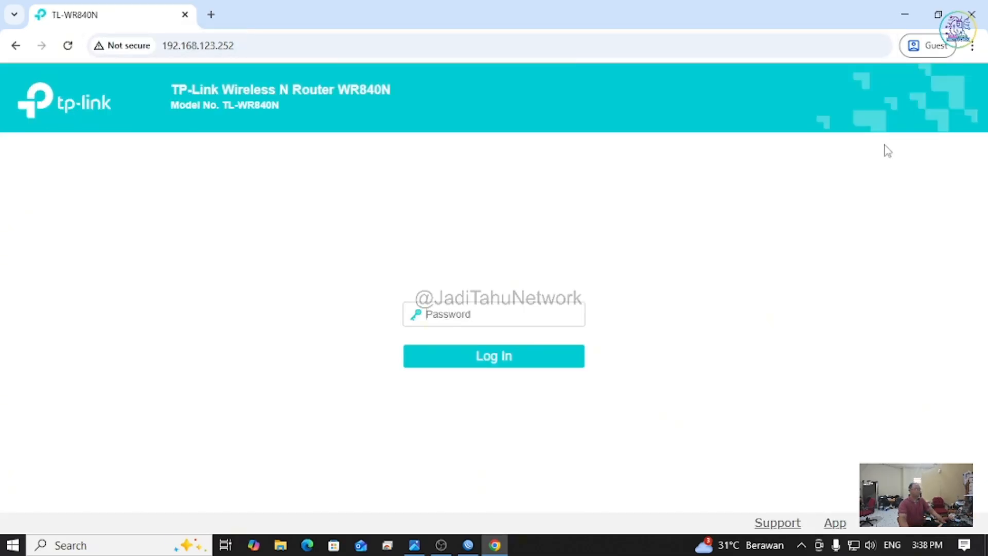
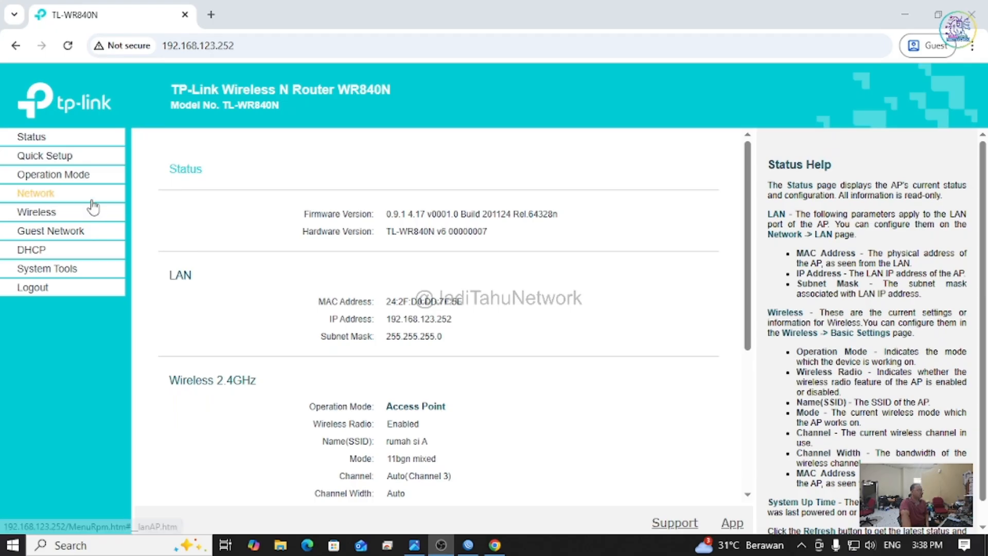
# Step: Log in with the admin password and review Status: Access Point mode, SSID rumah si A, Channel 3
pyautogui.click(47, 140)
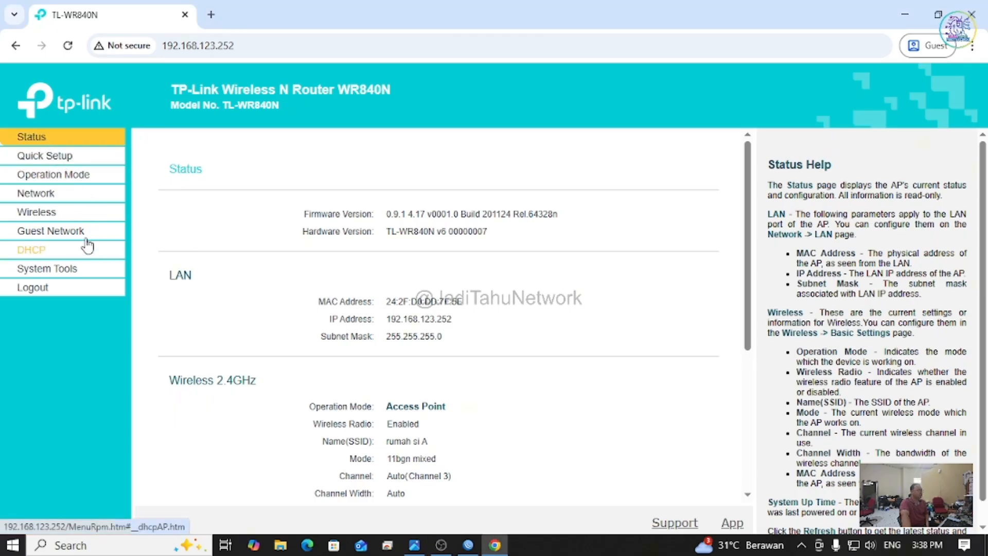
pyautogui.scroll(-5, 319, 301)
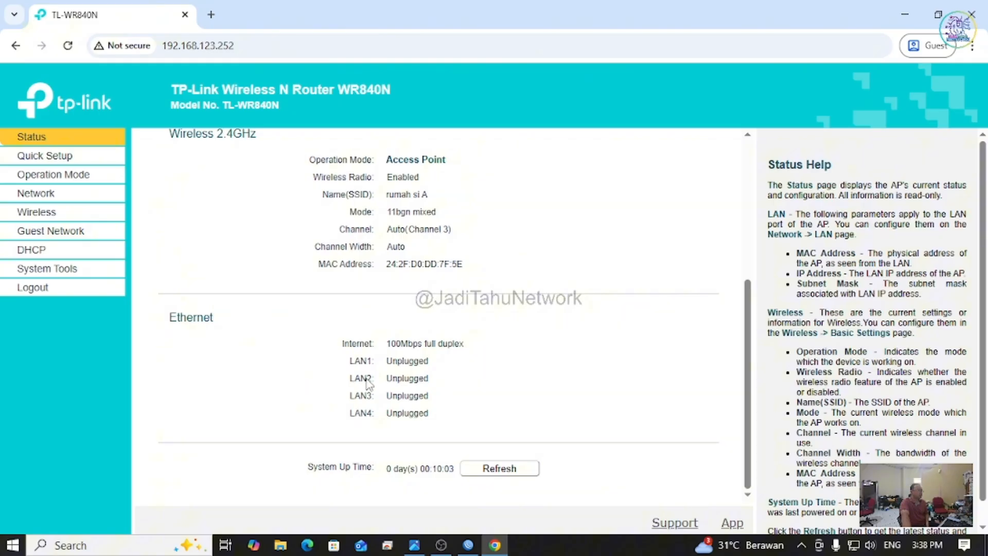
pyautogui.scroll(5, 455, 329)
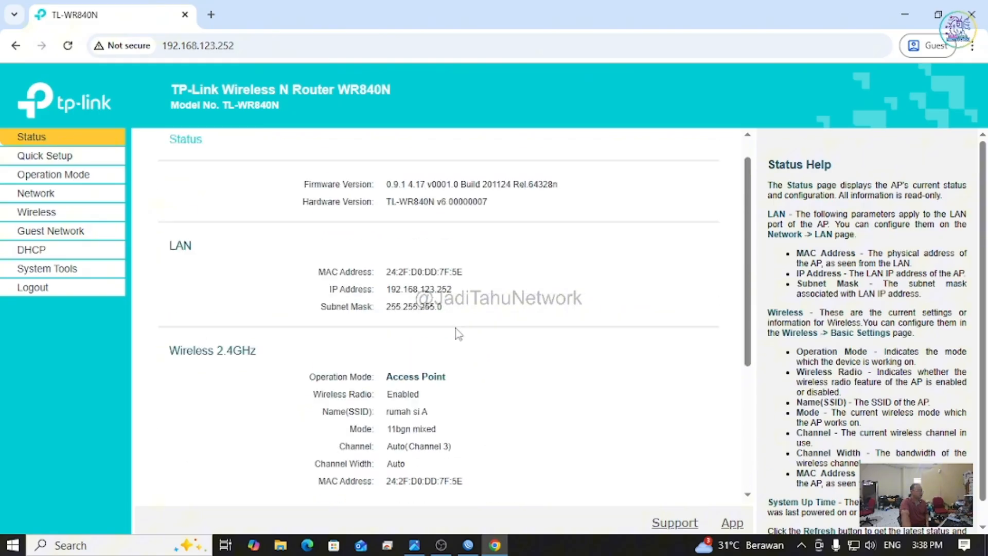
pyautogui.scroll(-5, 453, 327)
pyautogui.scroll(5, 455, 330)
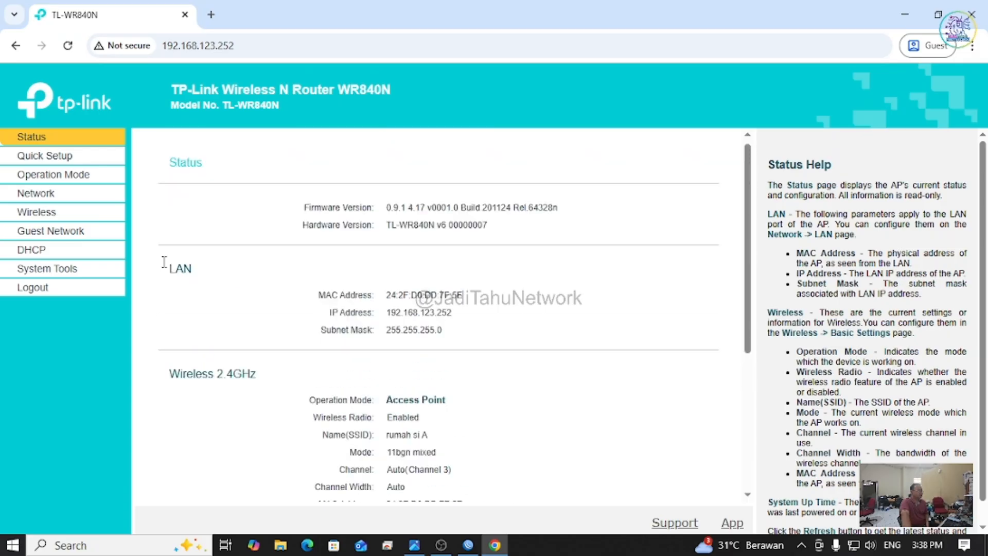
# Step: Browse the LAN, Operation Mode, System Tools and Guest Network pages, then return to Status
pyautogui.click(51, 194)
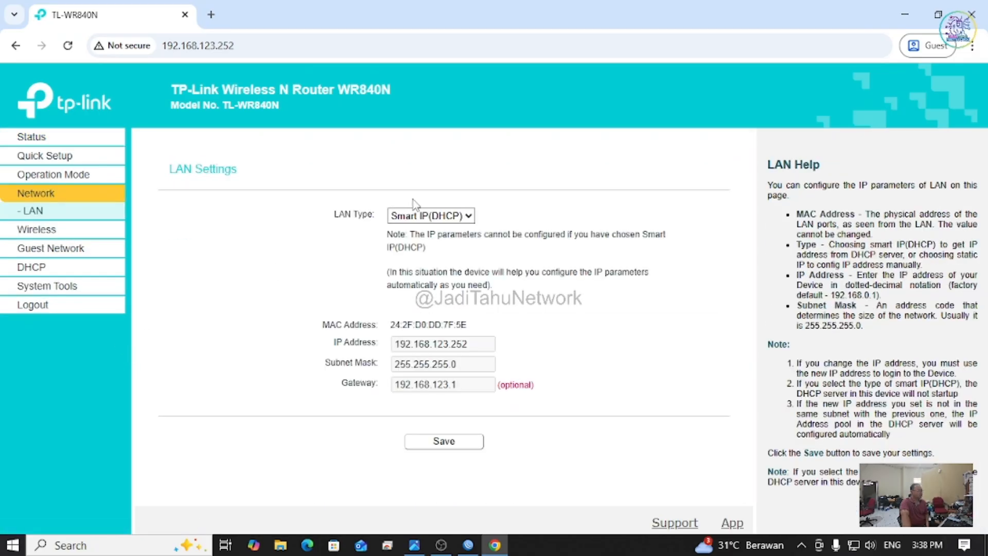
pyautogui.click(57, 176)
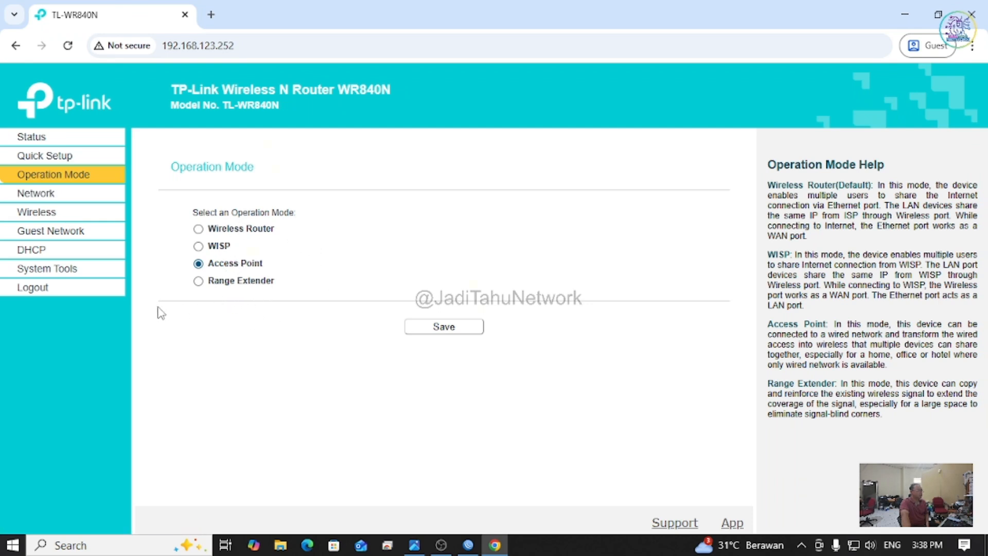
pyautogui.click(43, 194)
pyautogui.click(48, 178)
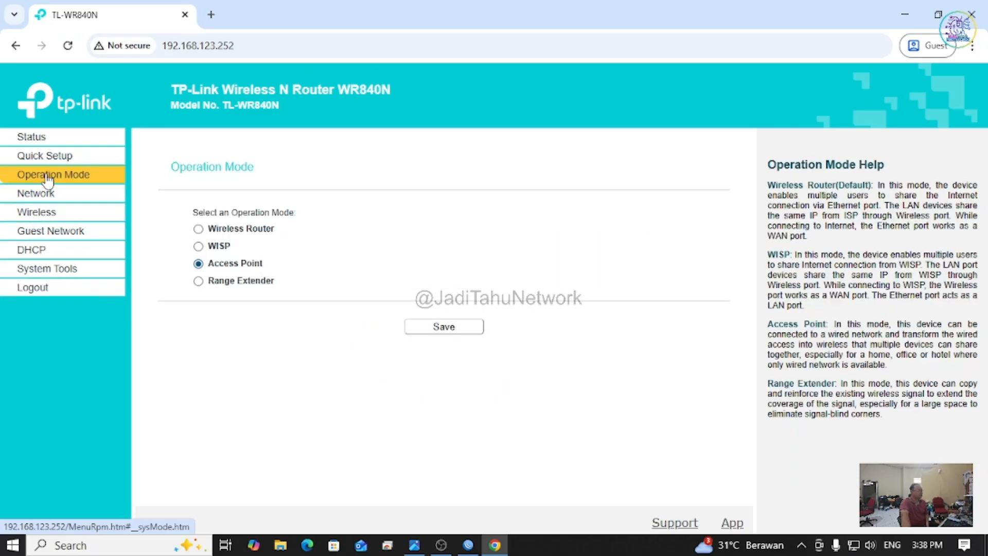
pyautogui.click(46, 270)
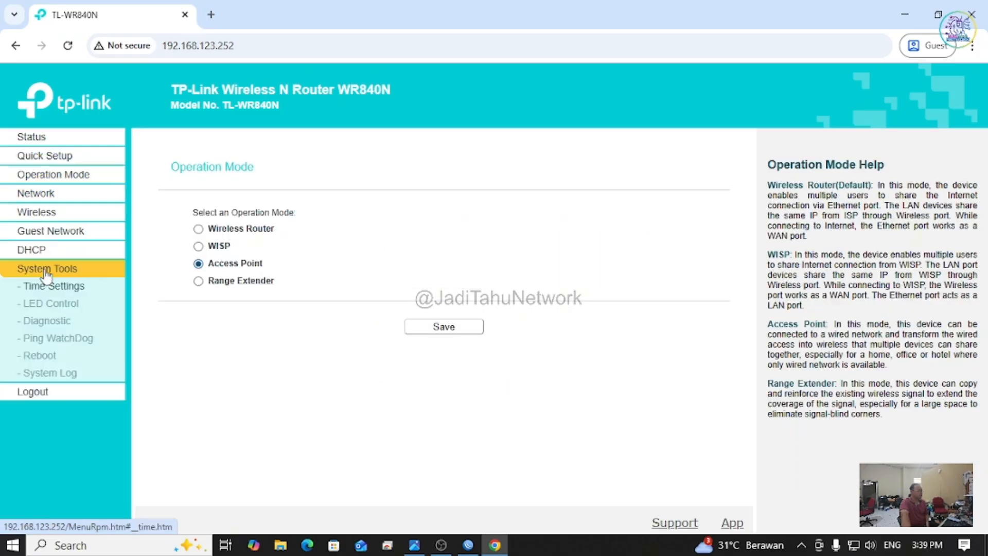
pyautogui.click(44, 232)
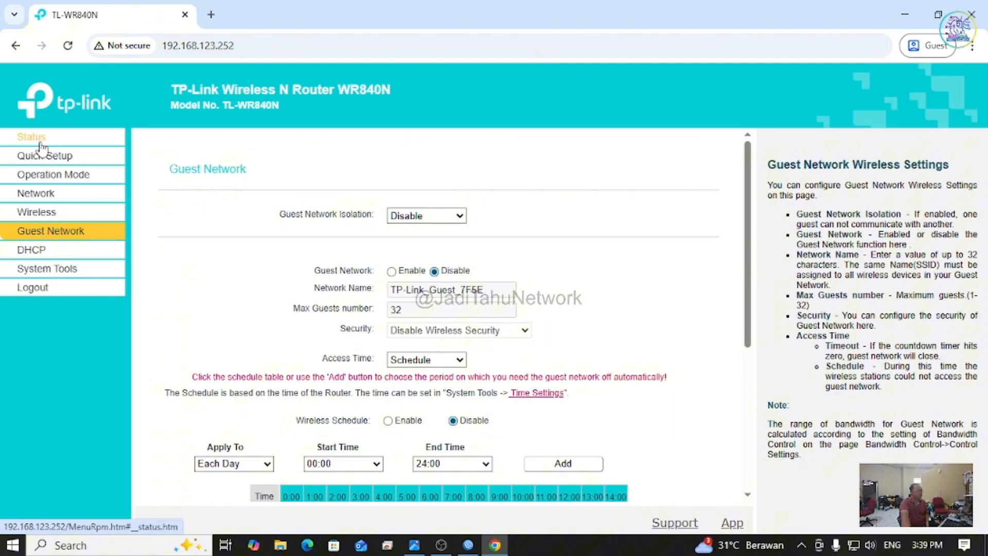
pyautogui.click(40, 144)
# Step: Scroll through the Status page and bring up the Quick Setup start page
pyautogui.scroll(-5, 458, 337)
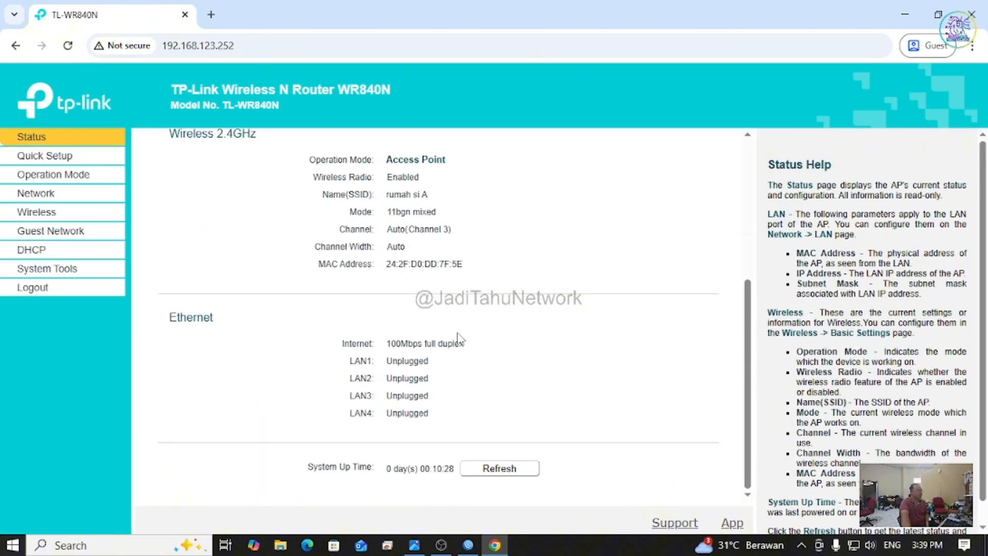
pyautogui.scroll(5, 458, 337)
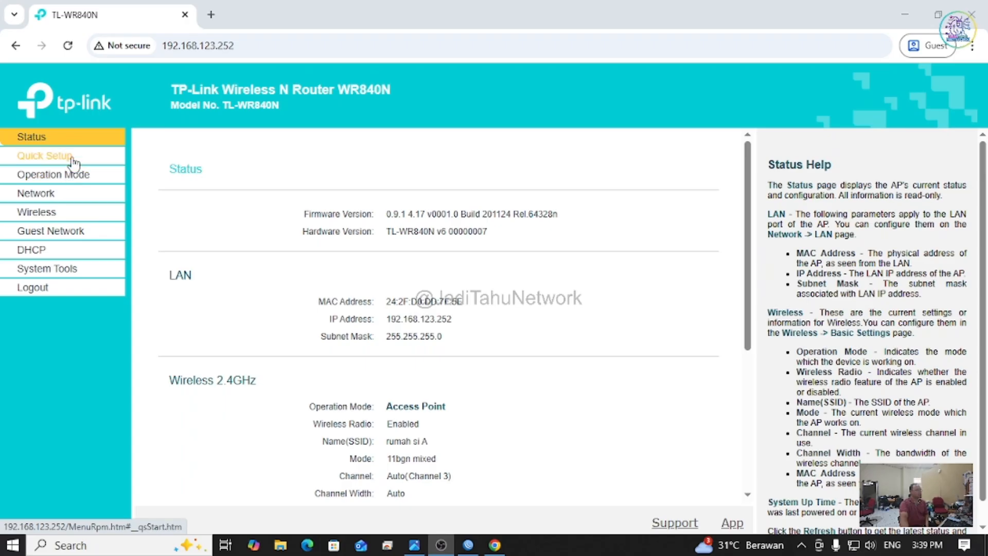
pyautogui.click(72, 160)
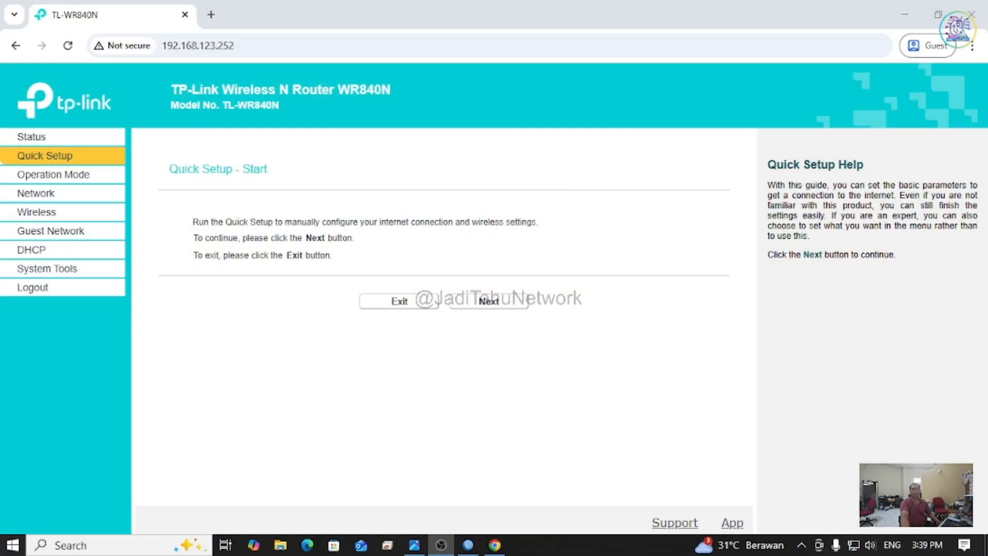
# Step: Close the lease details, check the leases' expiry and status, then view topologi.PNG
pyautogui.click(467, 544)
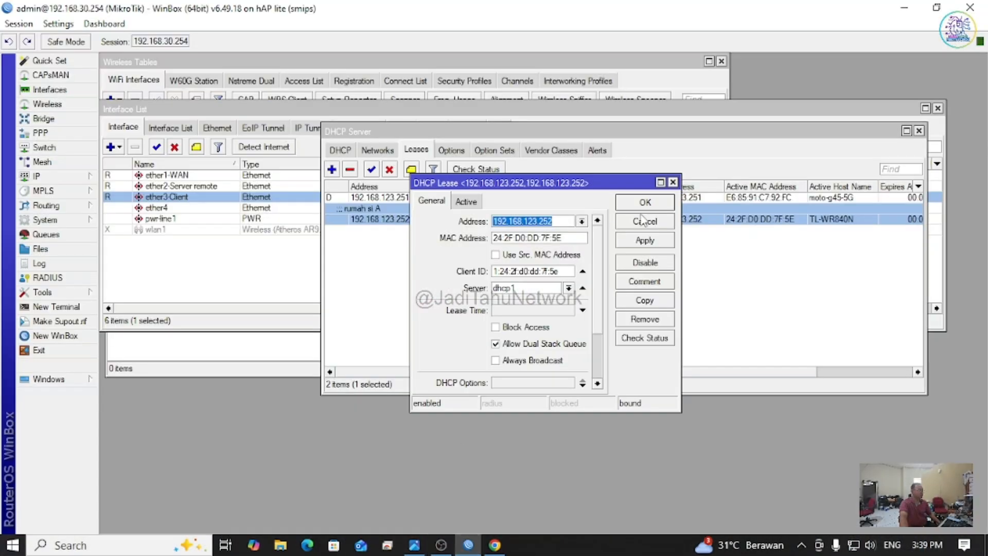
pyautogui.click(672, 182)
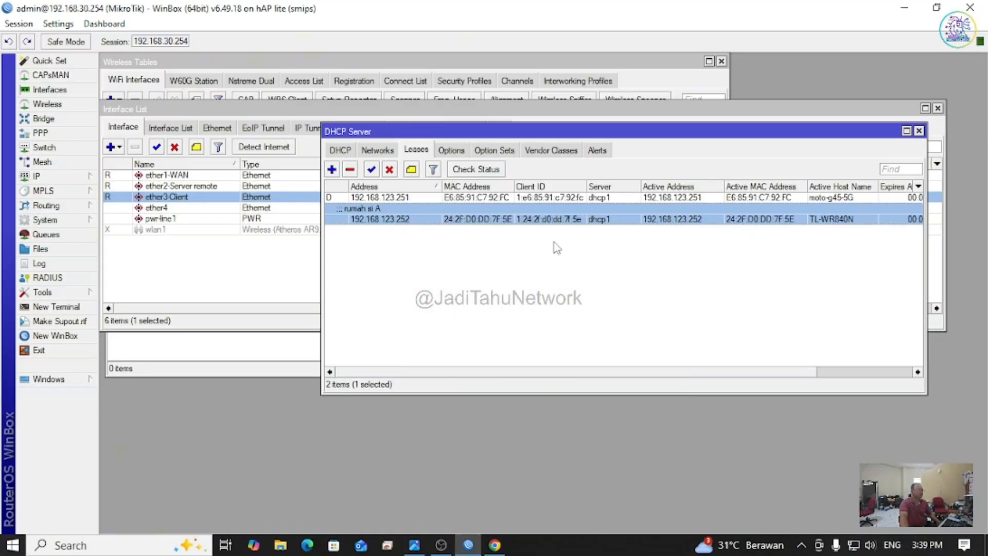
pyautogui.click(442, 200)
pyautogui.moveTo(550, 372); pyautogui.dragTo(474, 373)
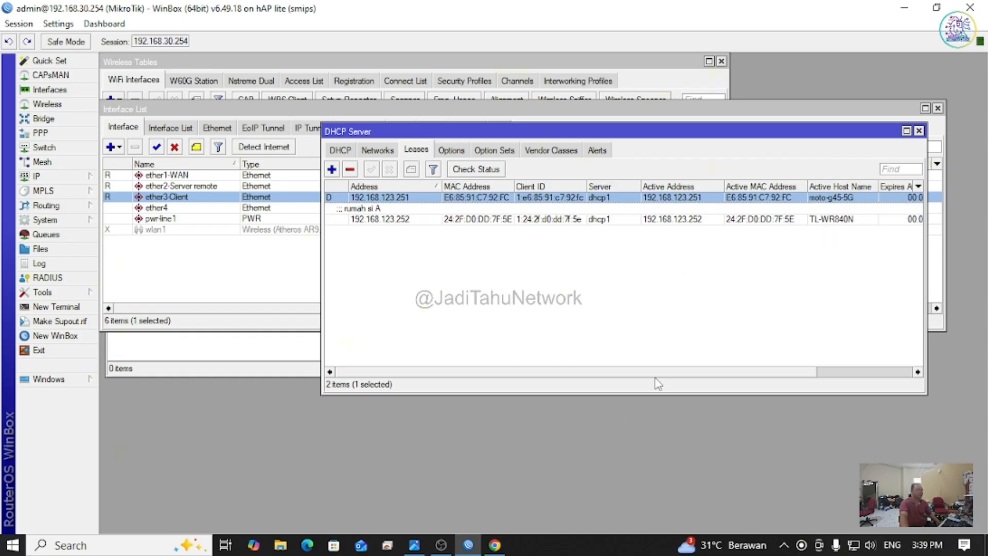
pyautogui.moveTo(659, 373); pyautogui.dragTo(773, 373)
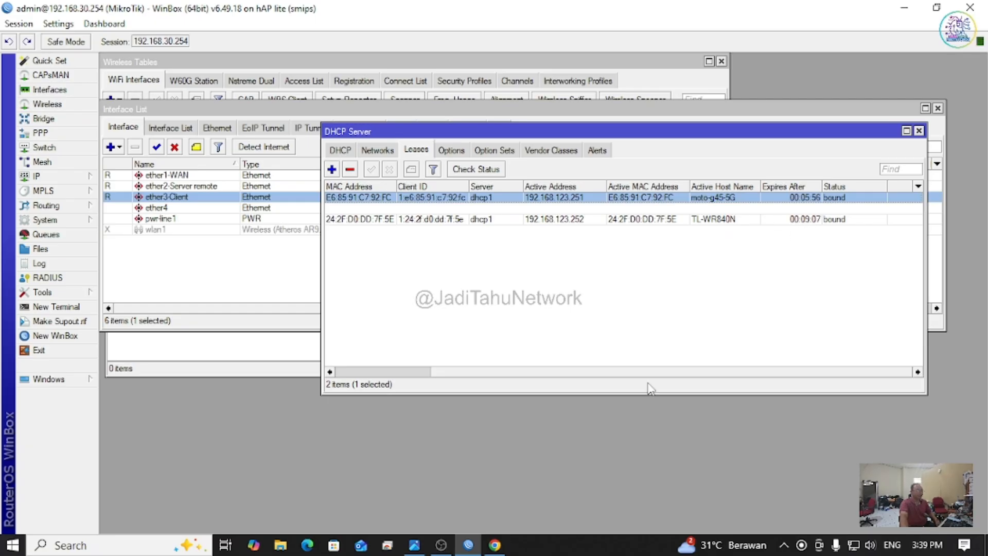
pyautogui.moveTo(653, 369); pyautogui.dragTo(412, 377)
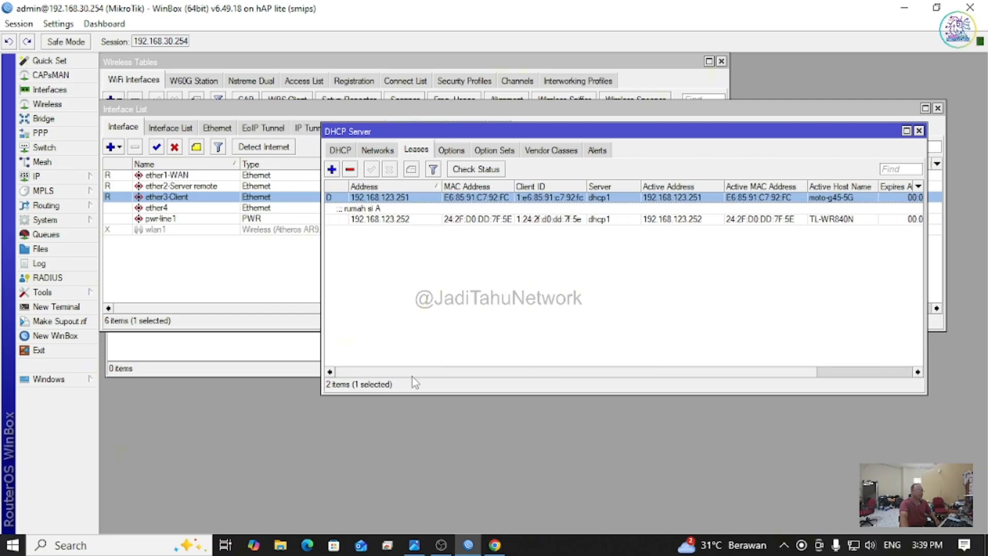
pyautogui.click(543, 273)
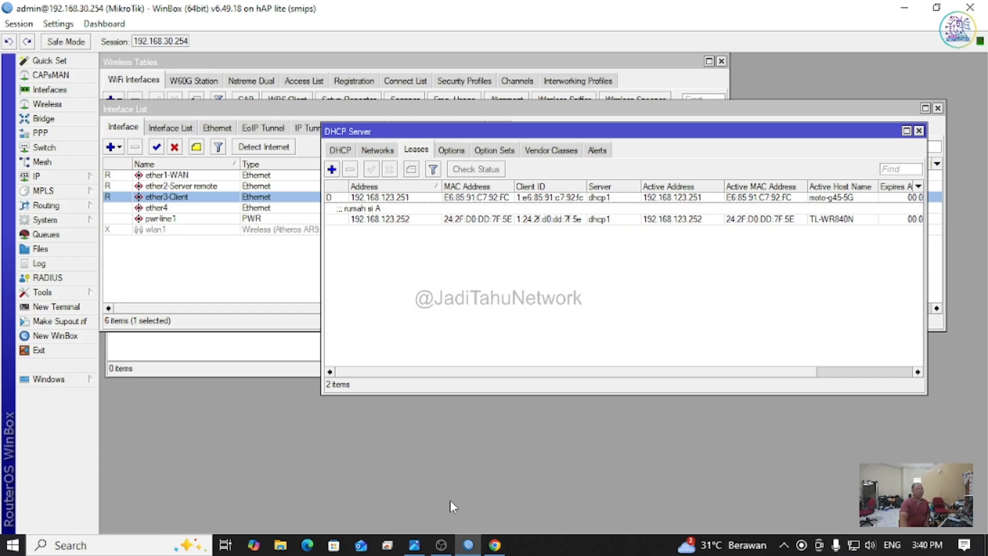
pyautogui.click(413, 545)
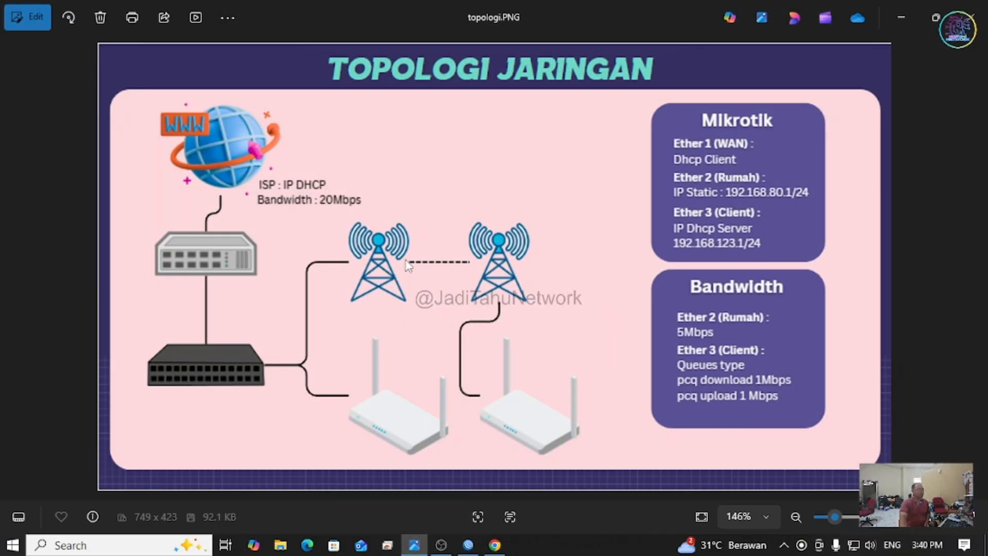